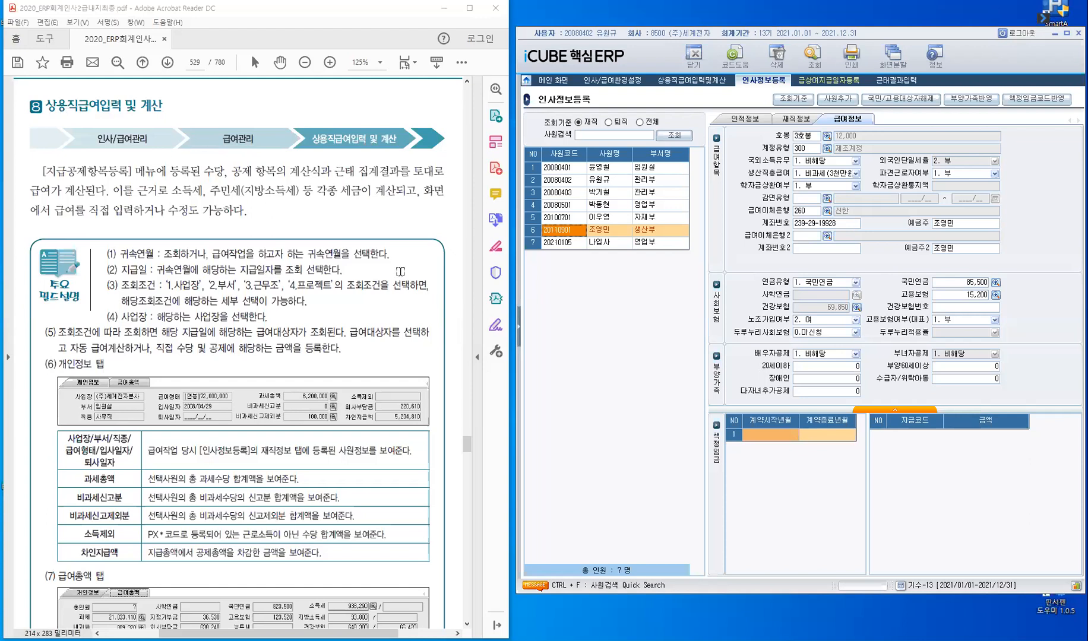
- Expand the navigation menu tree and look over the entries under 인사/급여관리
left_click(519, 340)
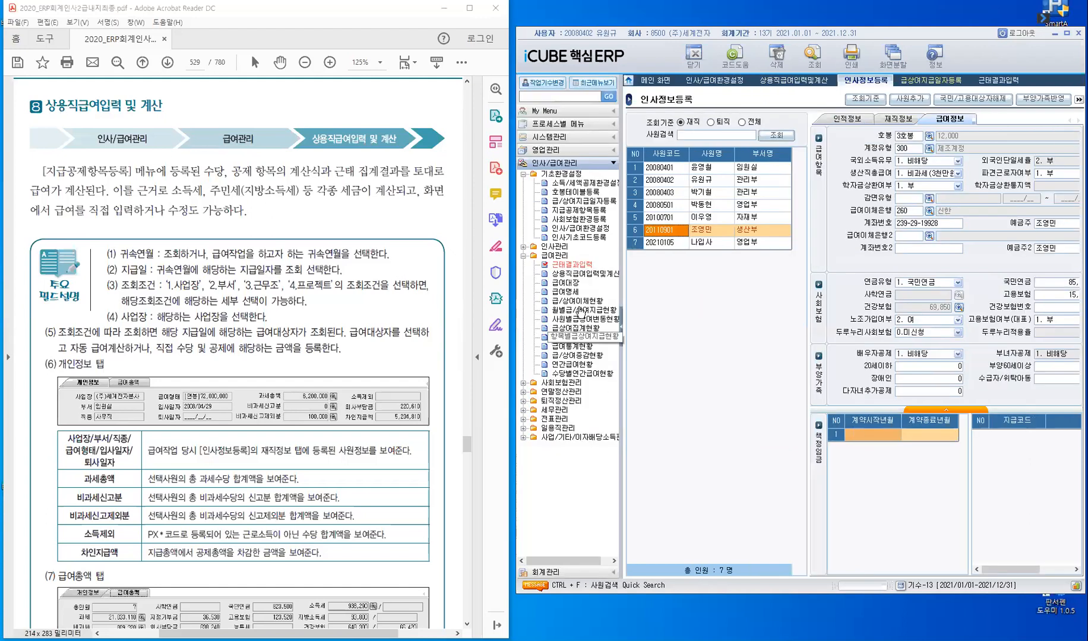
left_click(588, 274)
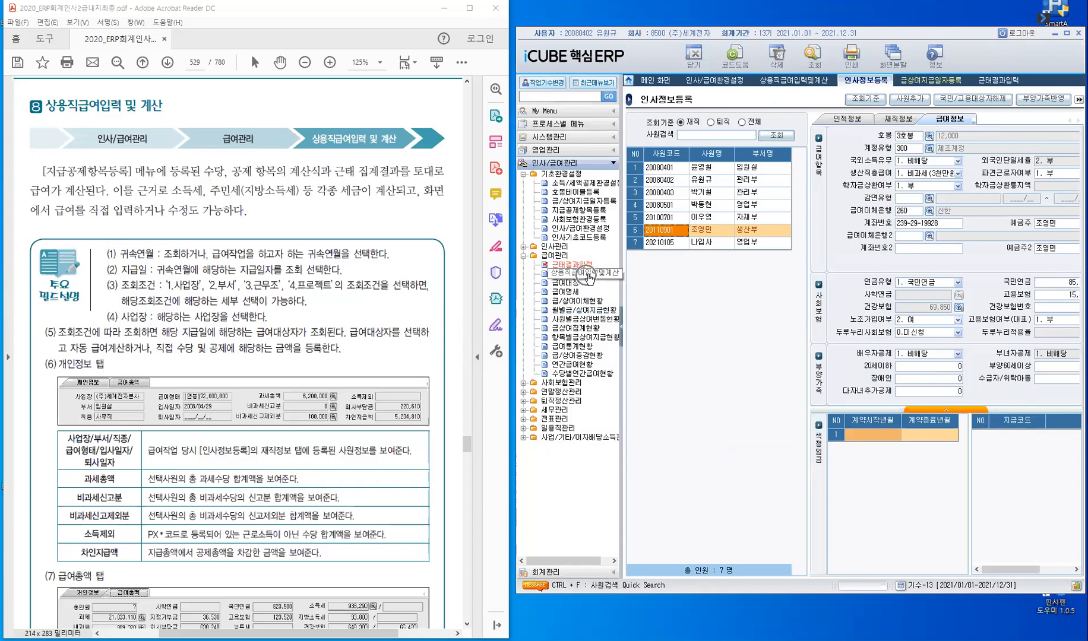
left_click(550, 431)
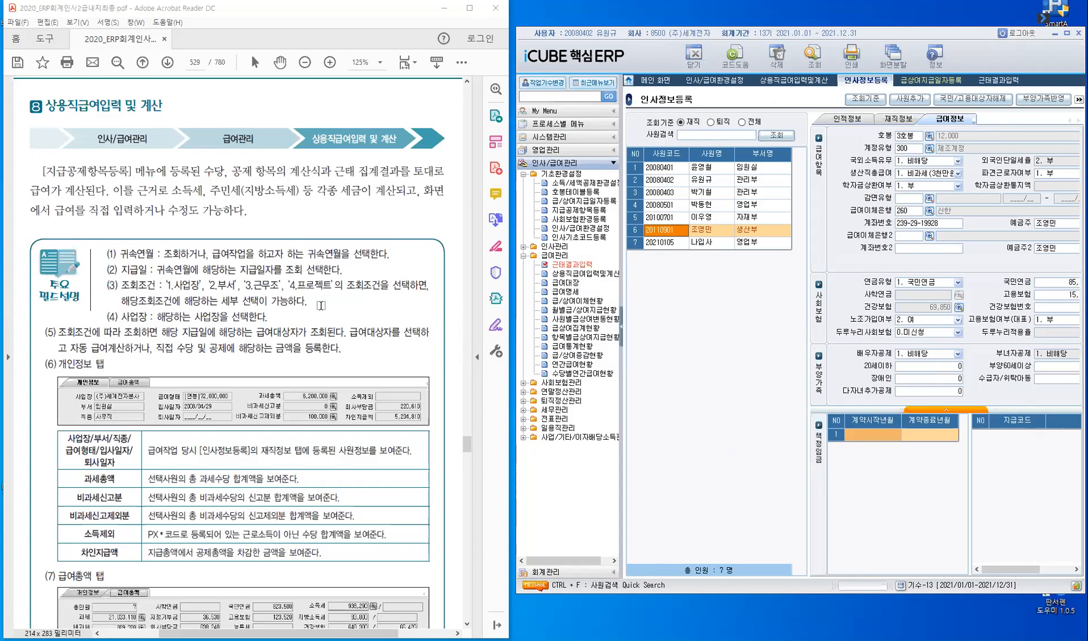
- Find the January–March payroll exercise on page 532 of the textbook PDF and highlight the word 급여계산 in its instruction
left_click(278, 232)
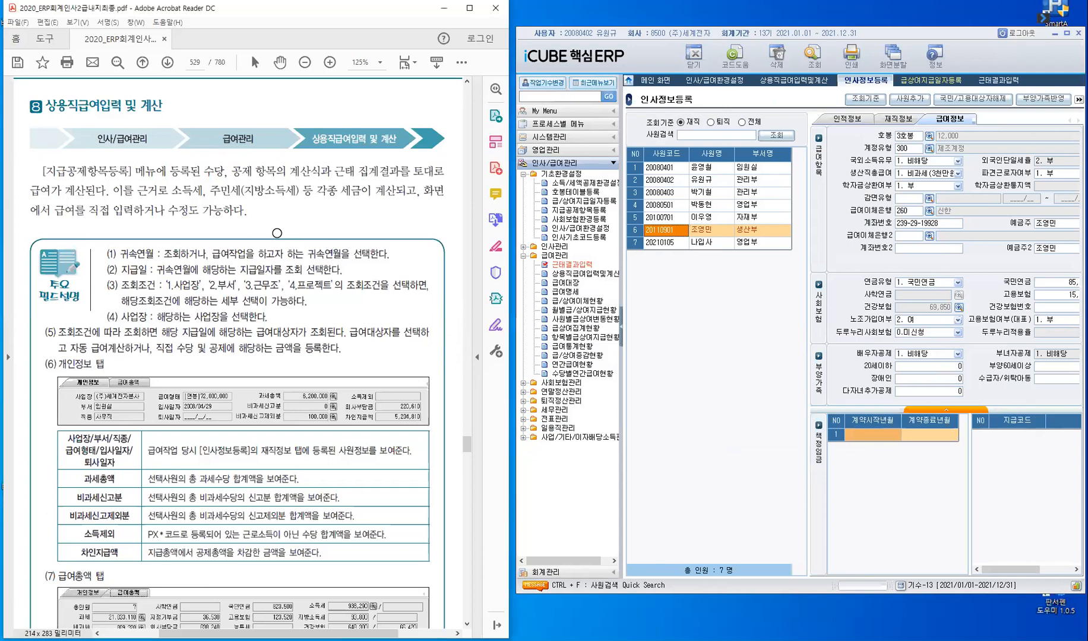
scroll(278, 231, "down", 5)
scroll(277, 232, "down", 6)
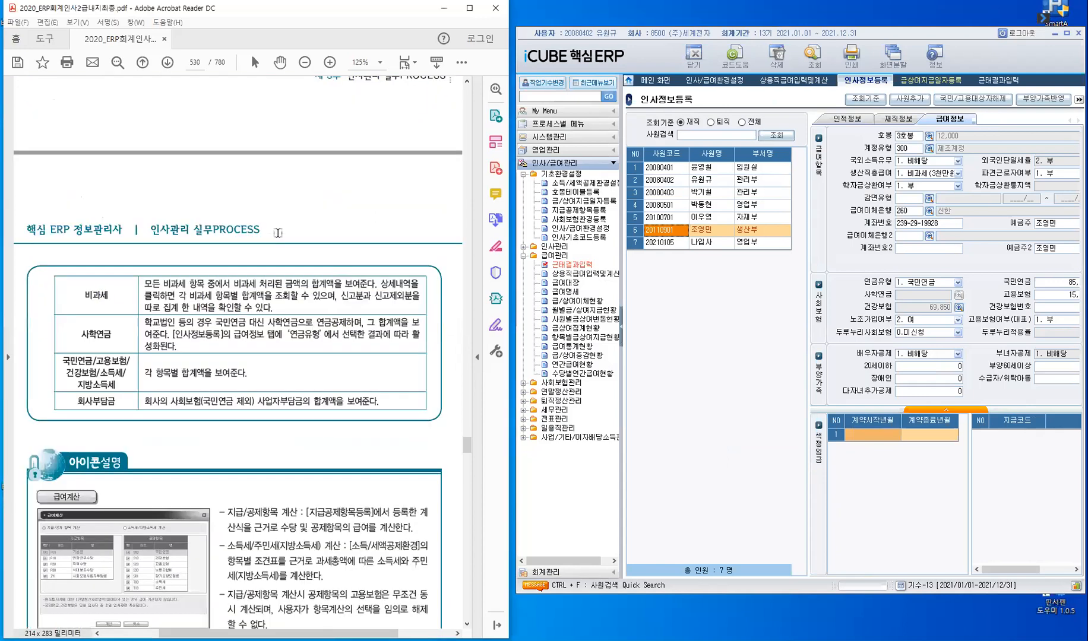
scroll(270, 229, "down", 3)
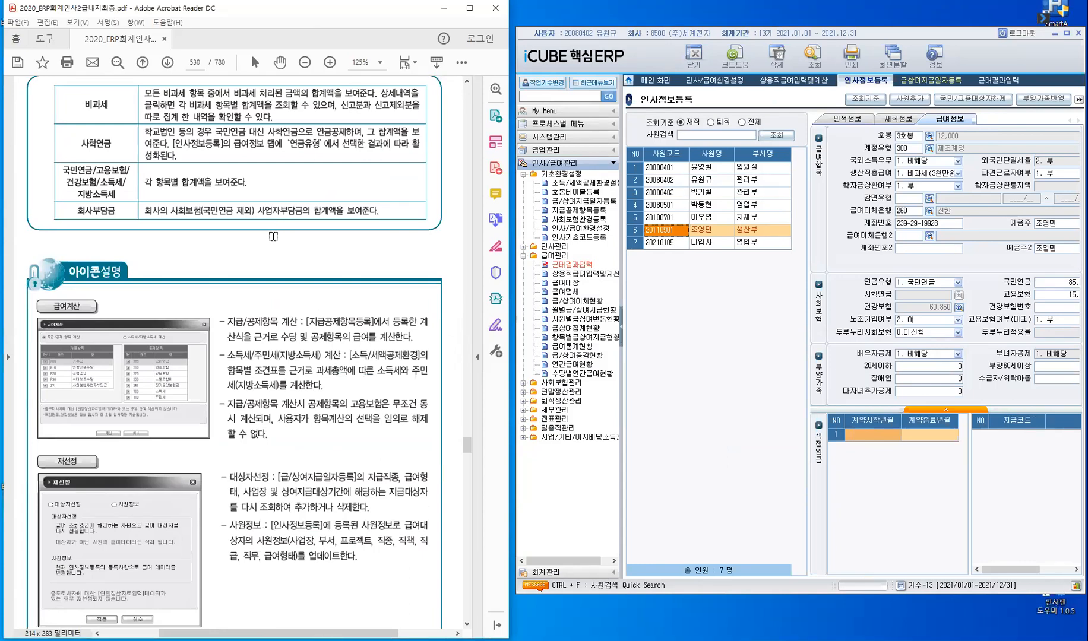
scroll(273, 237, "down", 5)
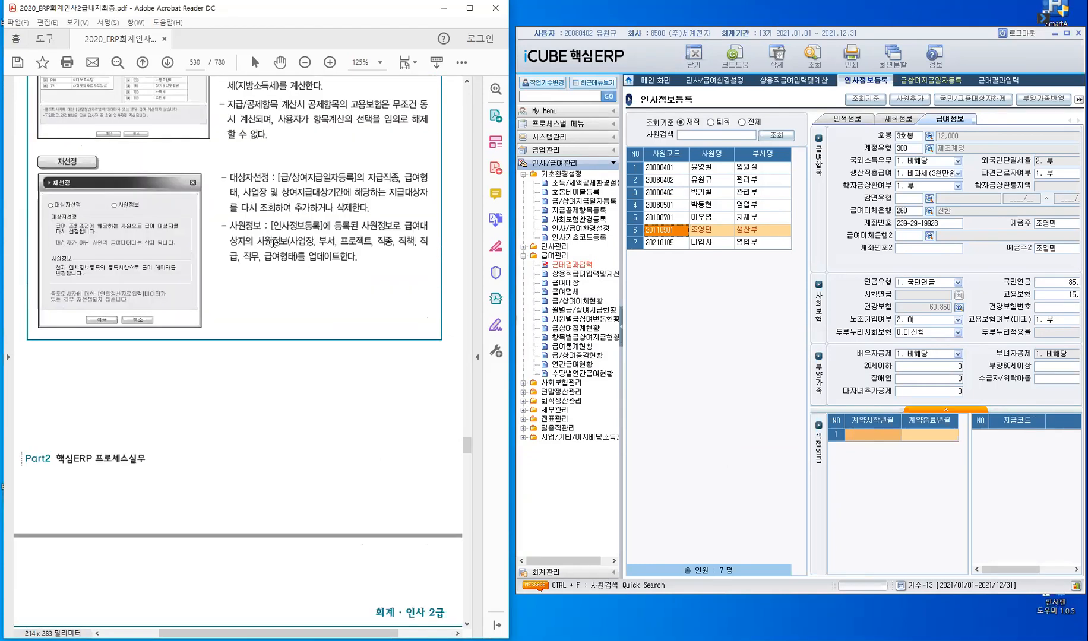
scroll(274, 245, "down", 3)
scroll(275, 247, "down", 5)
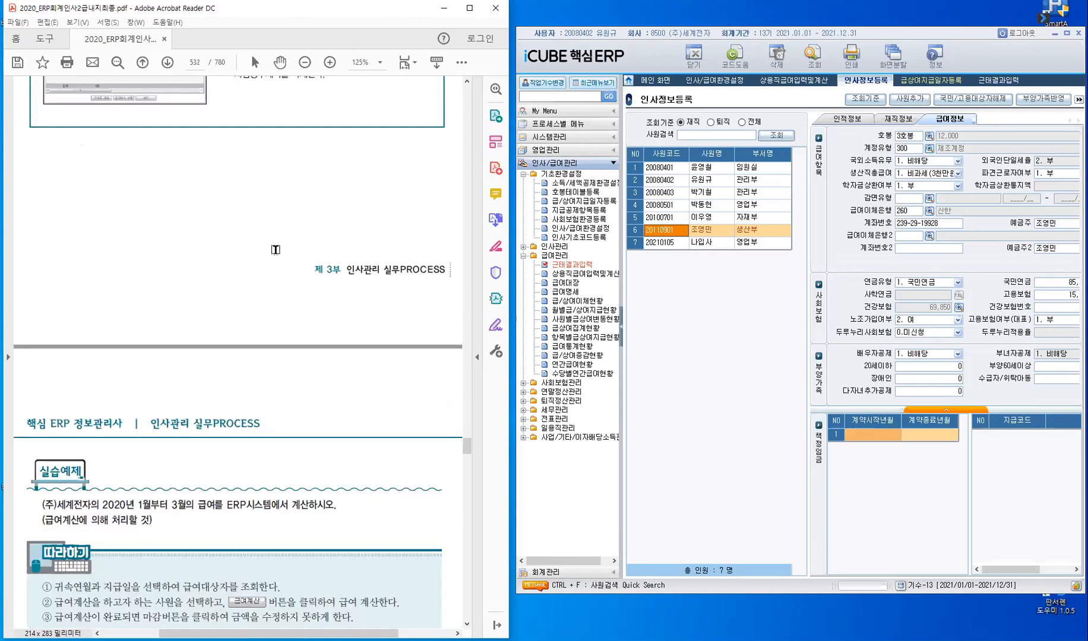
scroll(275, 250, "down", 5)
scroll(273, 249, "down", 1)
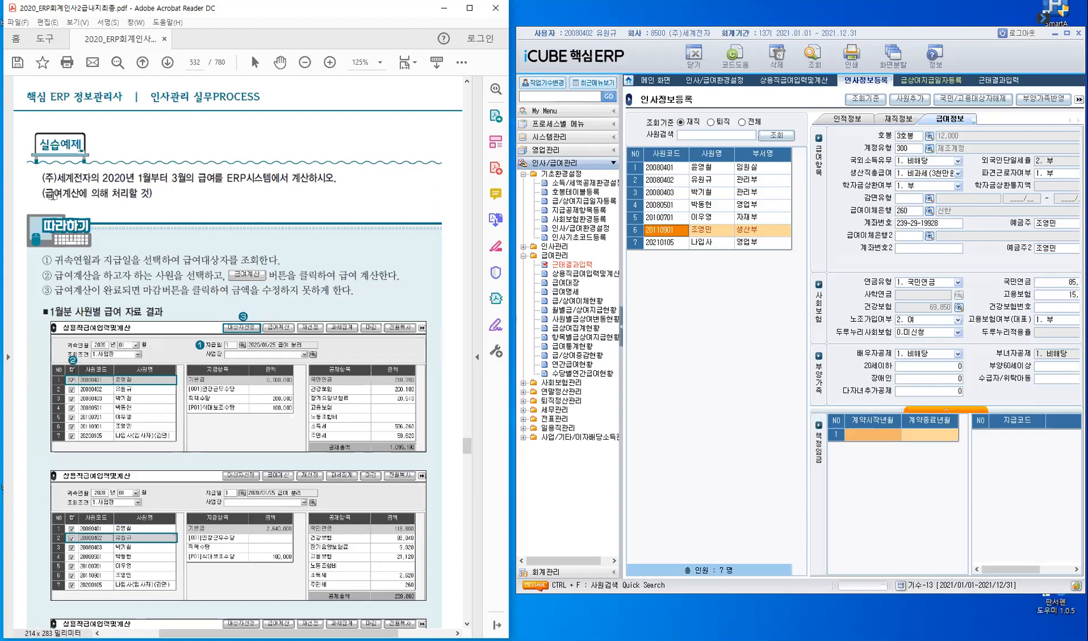
left_click_drag(73, 194, 97, 199)
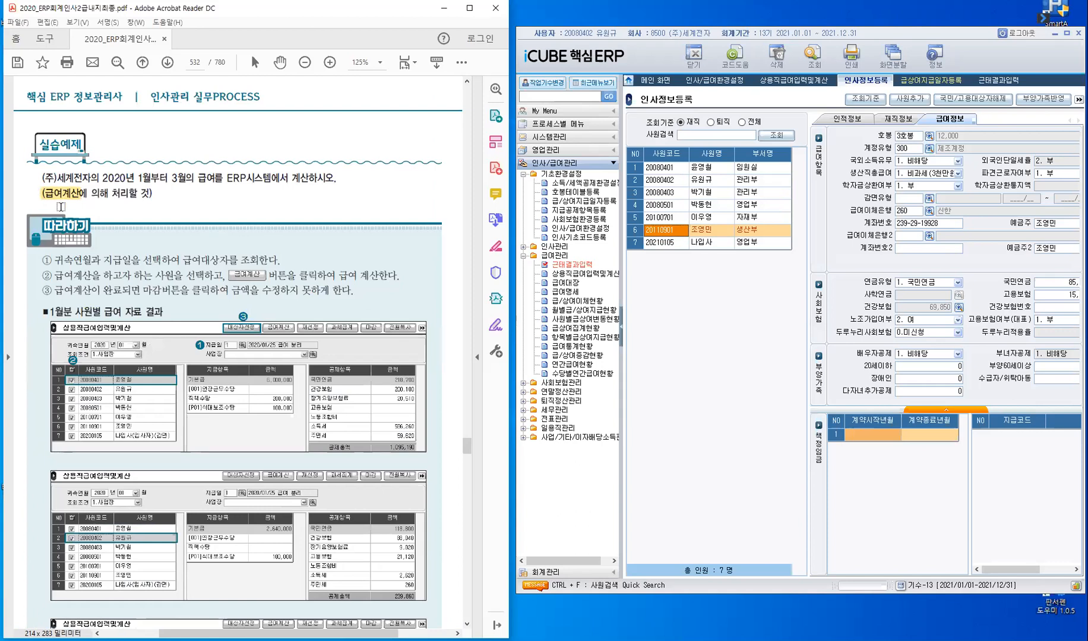
- Collapse the navigation tree and open 상용직급여입력및계산 with 귀속연월 2021/01 and the 2021/01/25 급여 payment date
left_click(621, 333)
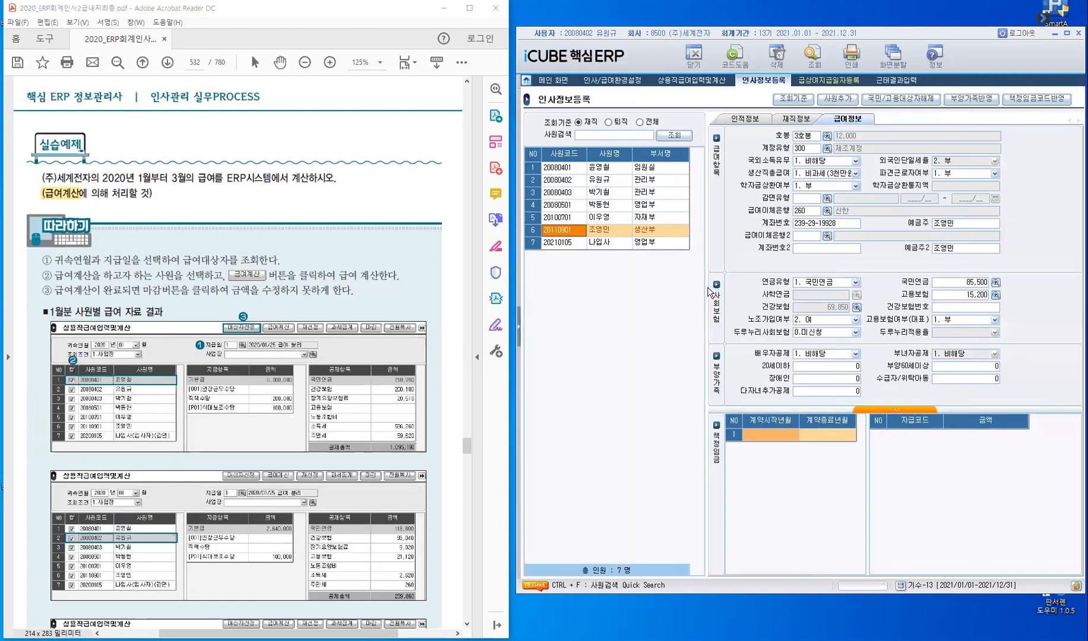
left_click(693, 81)
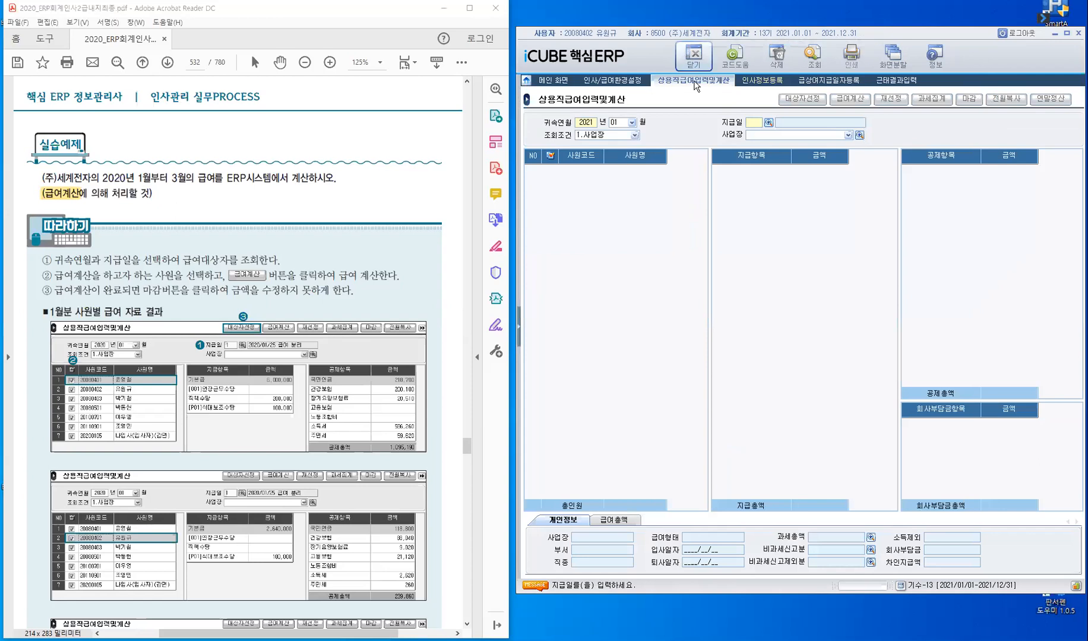
left_click(631, 121)
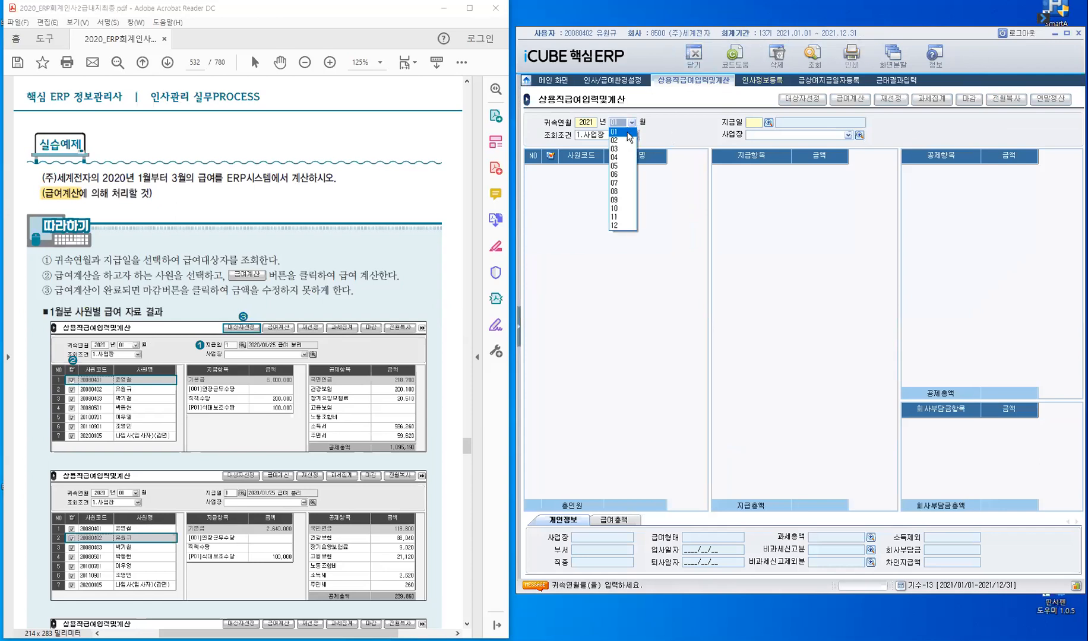
left_click(767, 148)
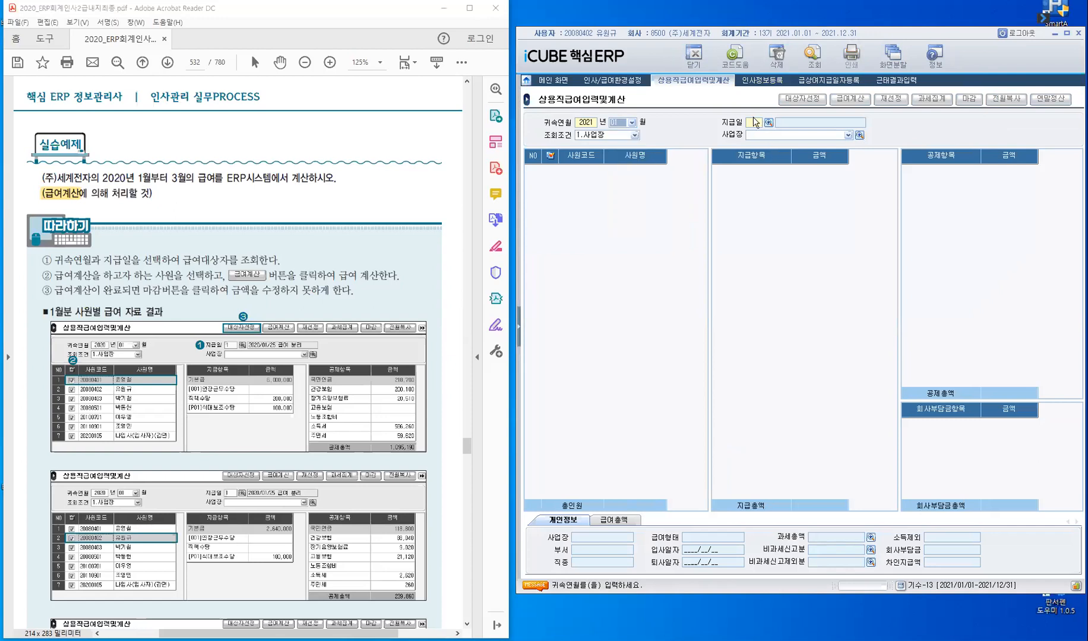
left_click(753, 120)
key("F2")
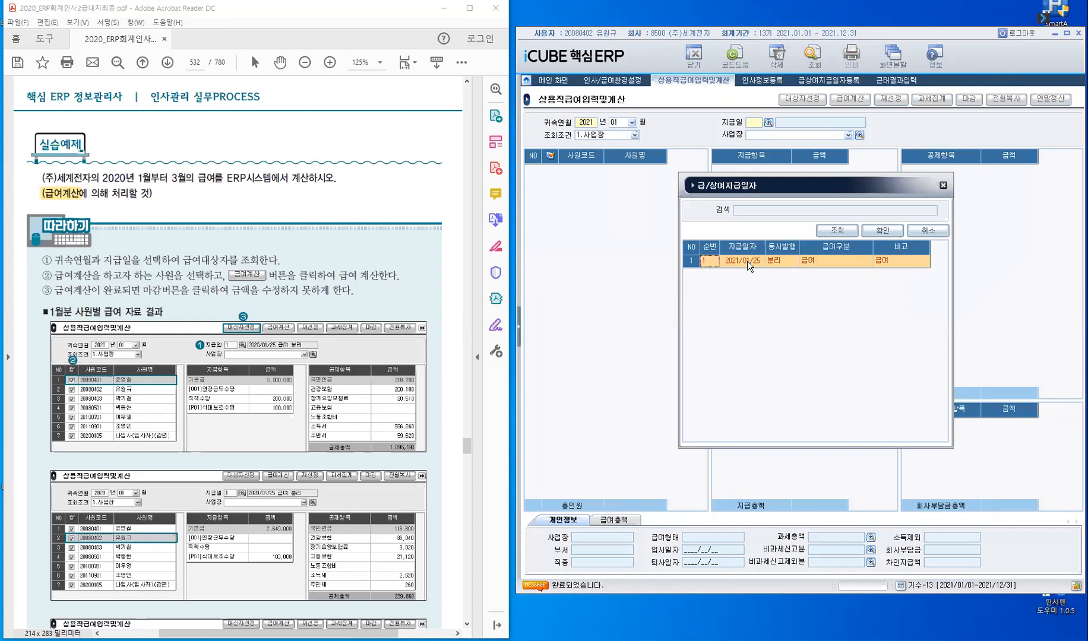
left_click(747, 261)
key("Return")
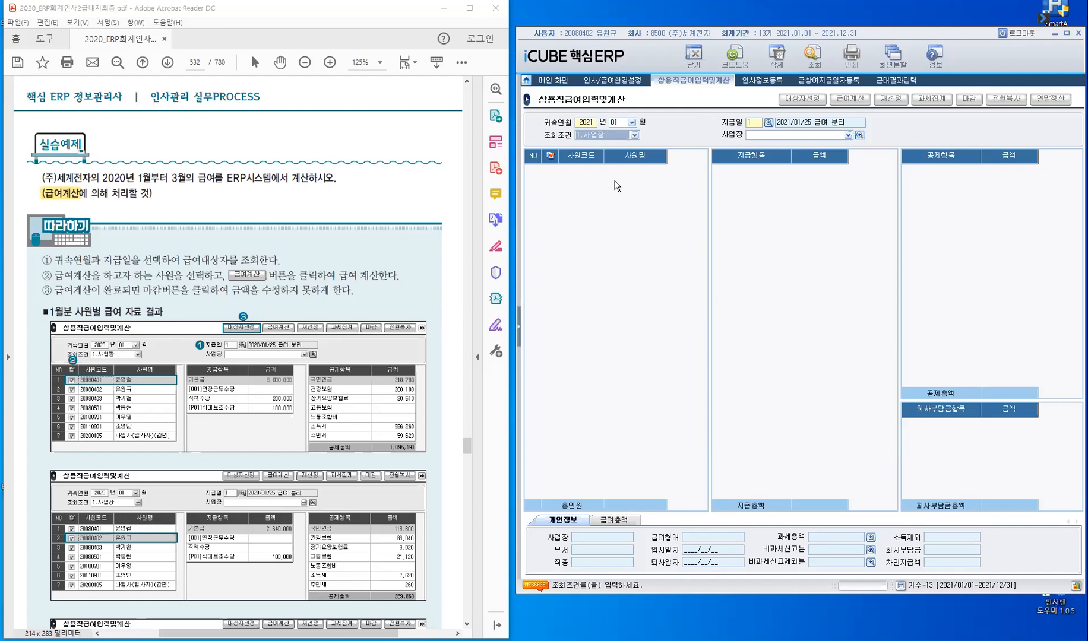
- Keep 조회조건 at 1.사업장, leave 사업장 blank after viewing its code list, and load the employees for that payment date
left_click(634, 135)
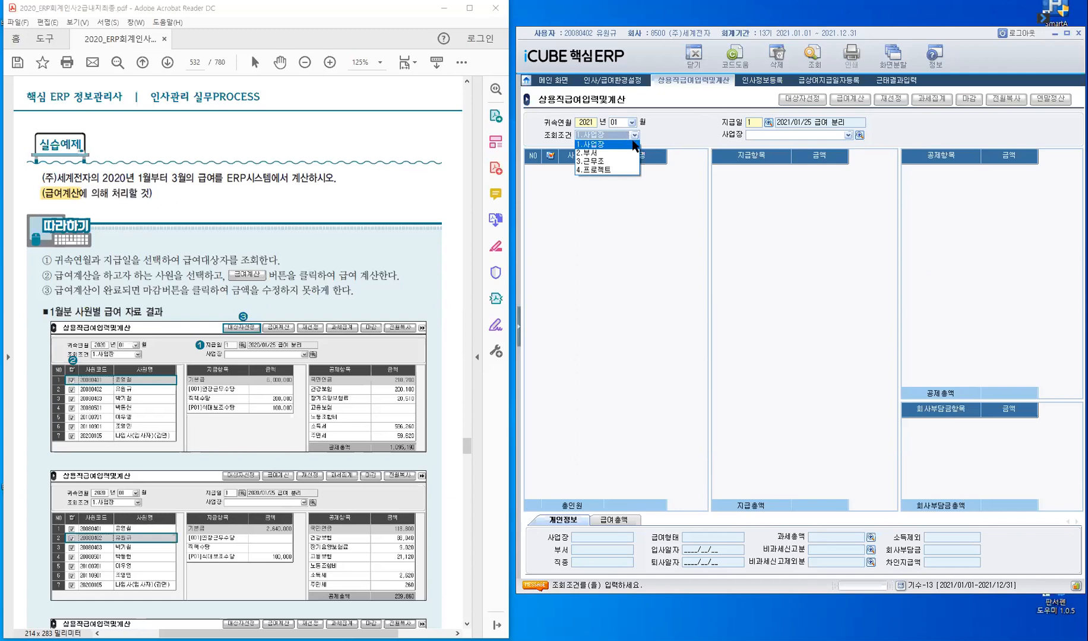
left_click(634, 144)
left_click(811, 137)
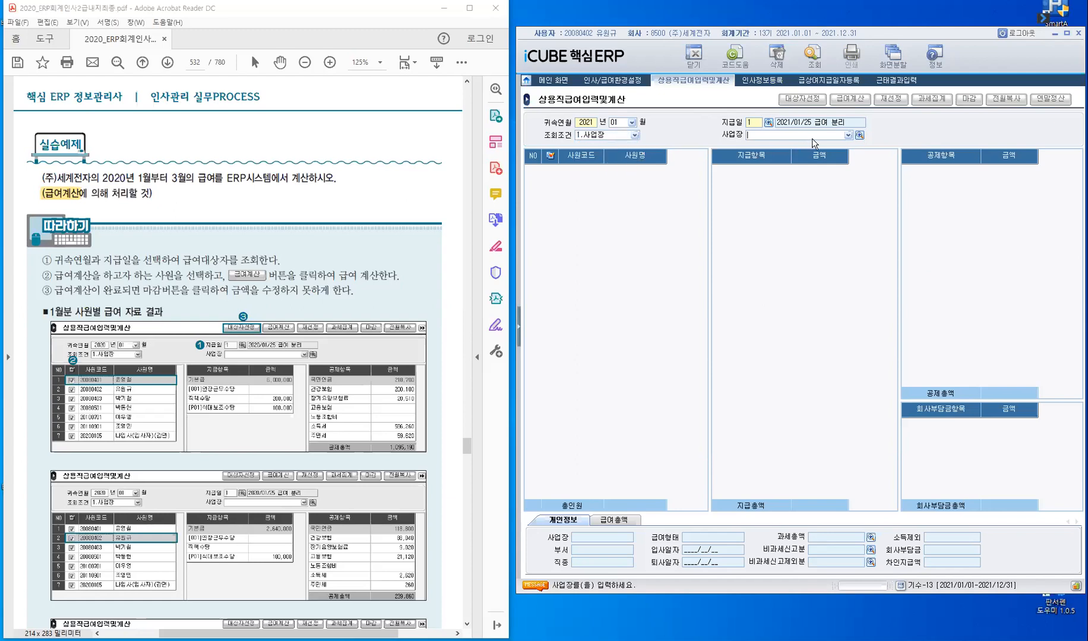
key("F2")
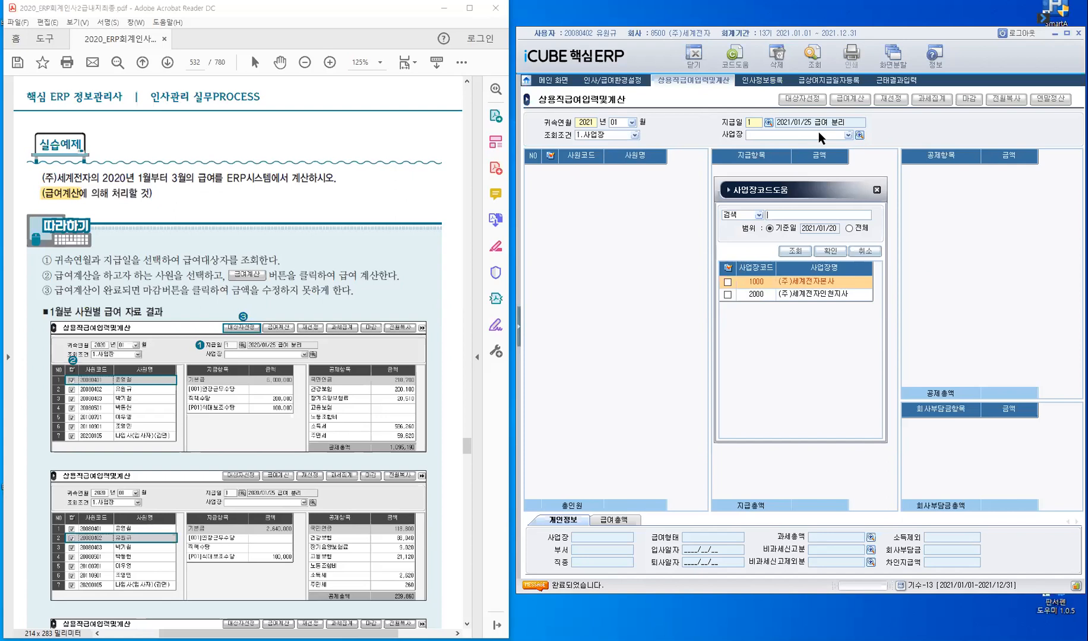
left_click(867, 252)
key("Return")
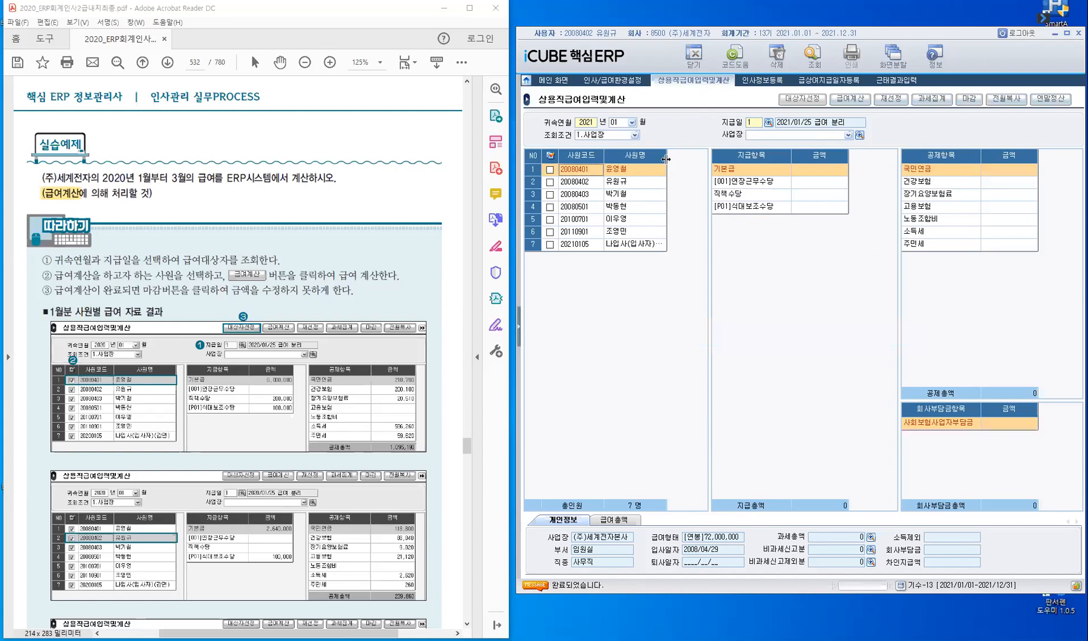
- Widen the 사원명 column and enter 5,000,000 as the first employee's 기본급
left_click_drag(669, 159, 696, 160)
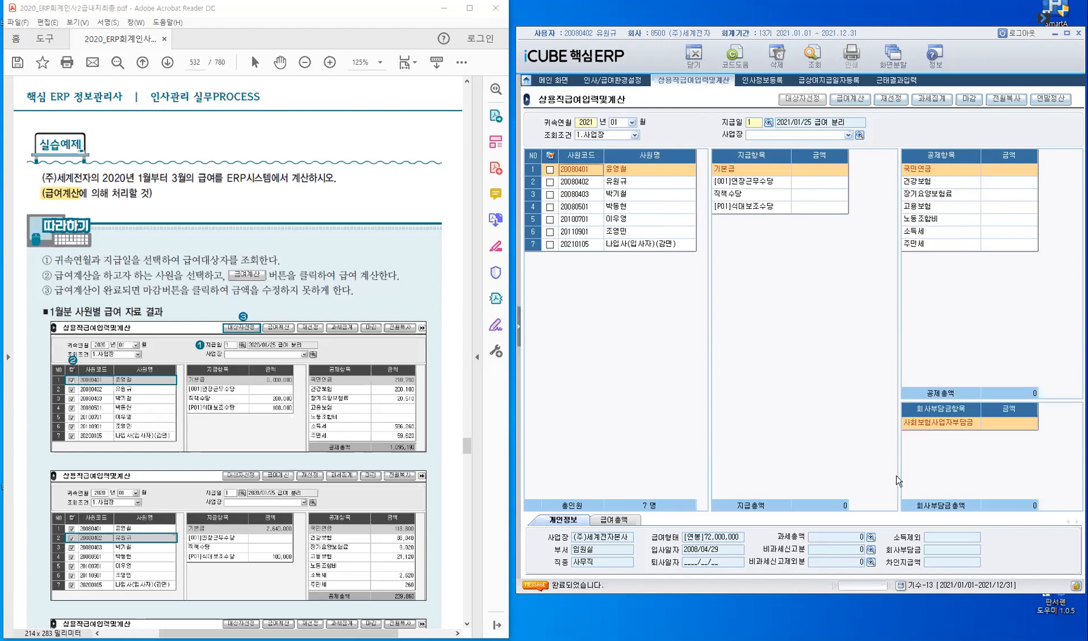
left_click(834, 164)
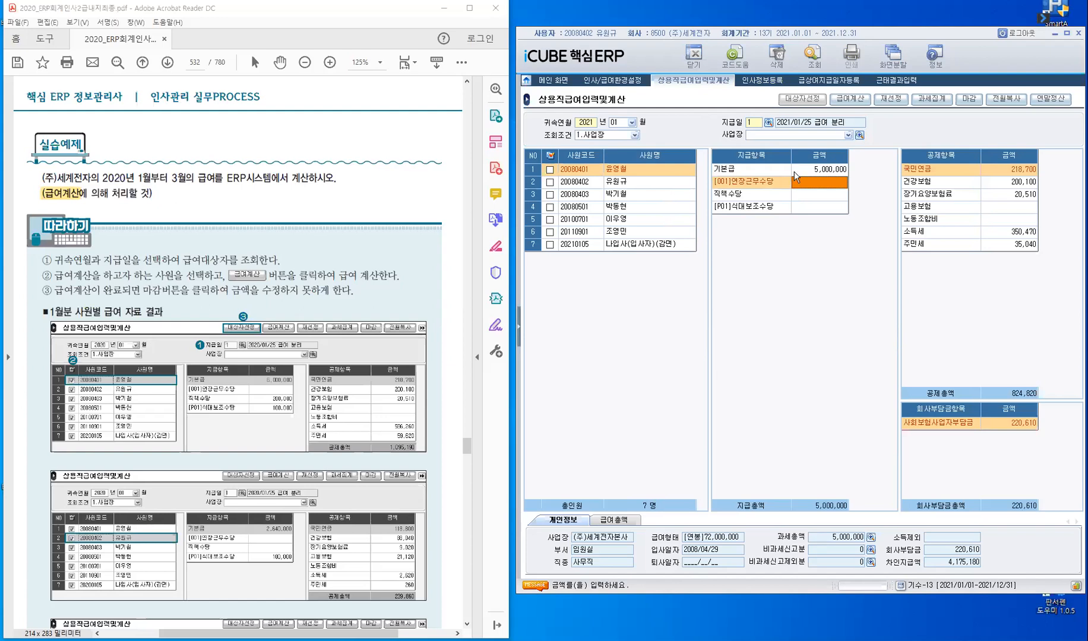
- Select all employees and run 급여계산 with 지급/공제 항목 계산 for all listed pay and deduction items
left_click(551, 156)
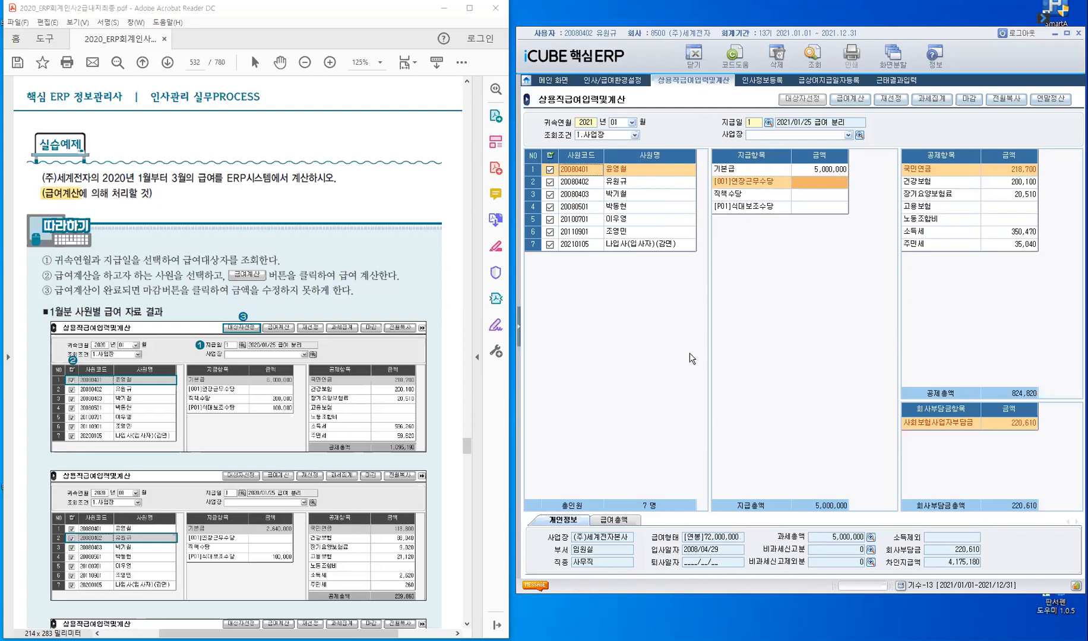
left_click(853, 102)
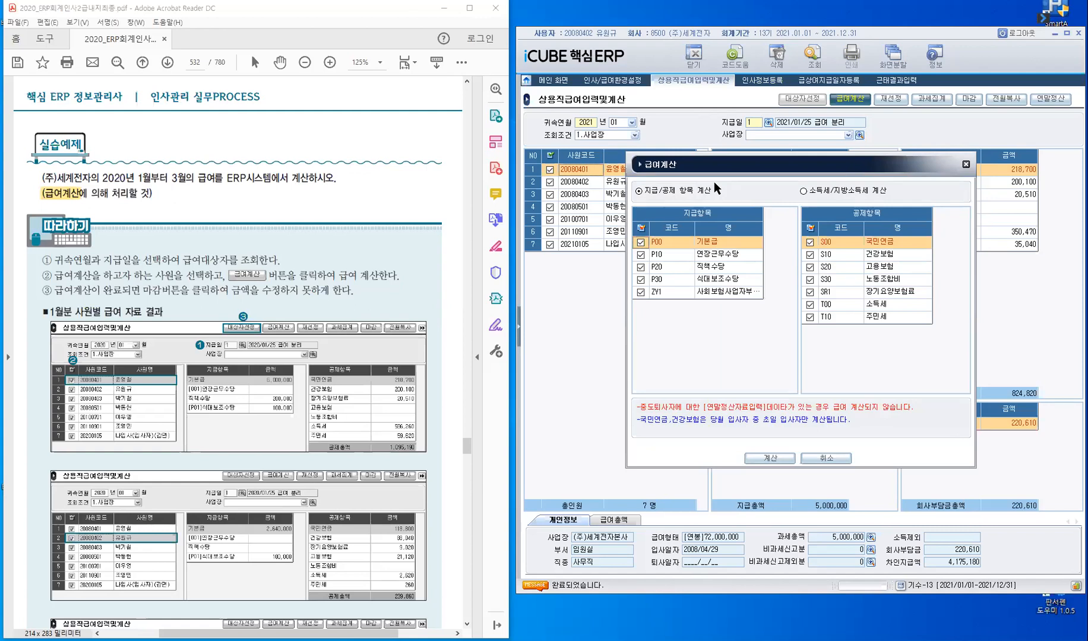
left_click(772, 459)
left_click(772, 460)
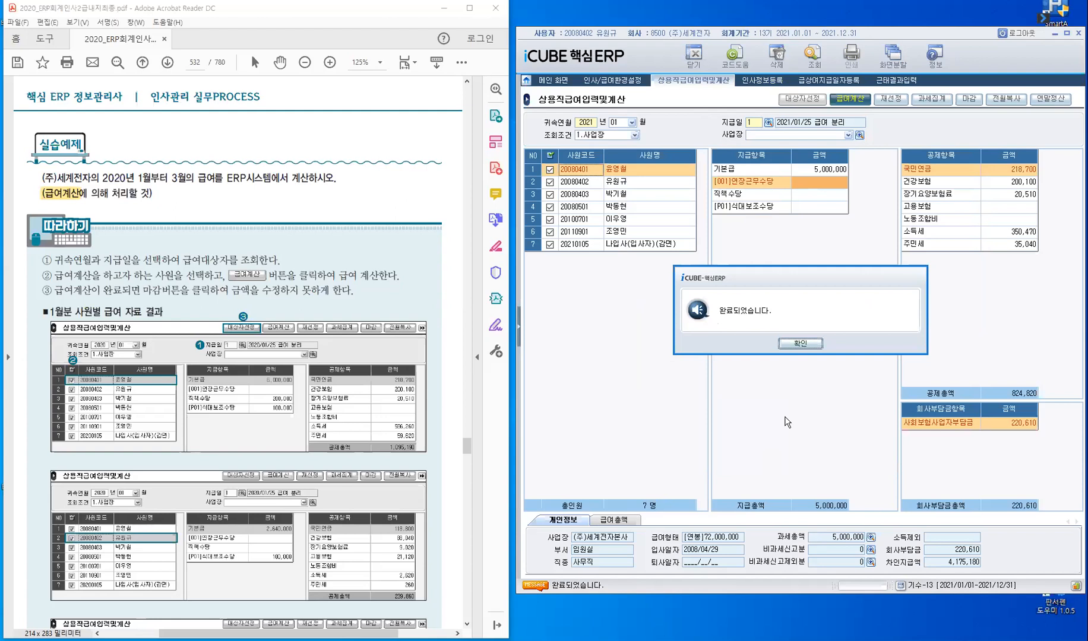
left_click(799, 344)
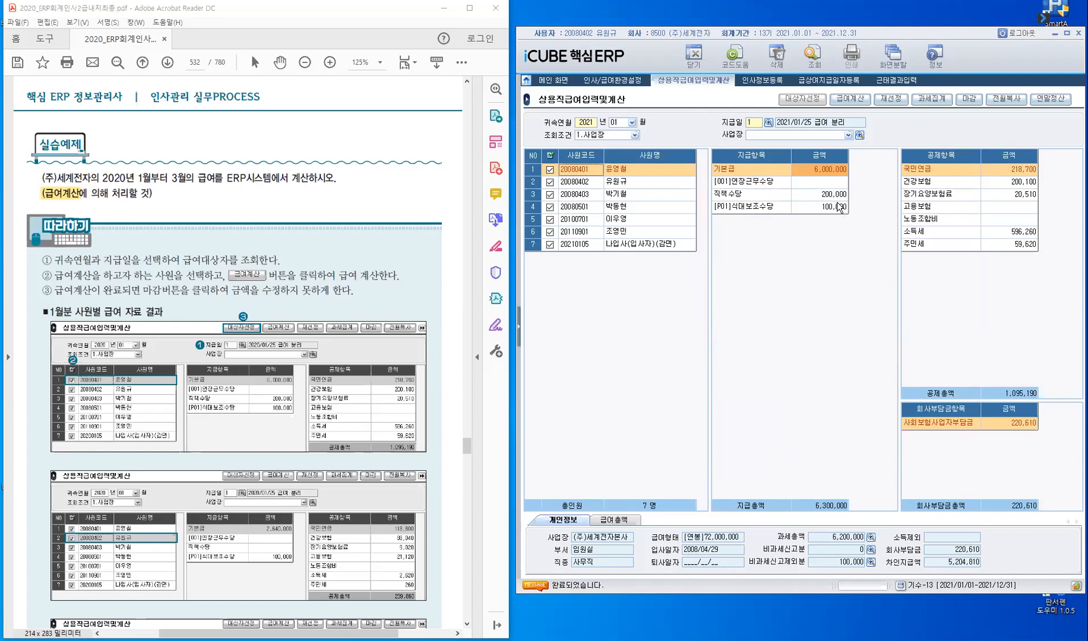
- Examine the first employee's 직책수당 and 식대보조수당, check the 급여정보 settings in 인사정보등록, and return to the payroll calculation
left_click(839, 198)
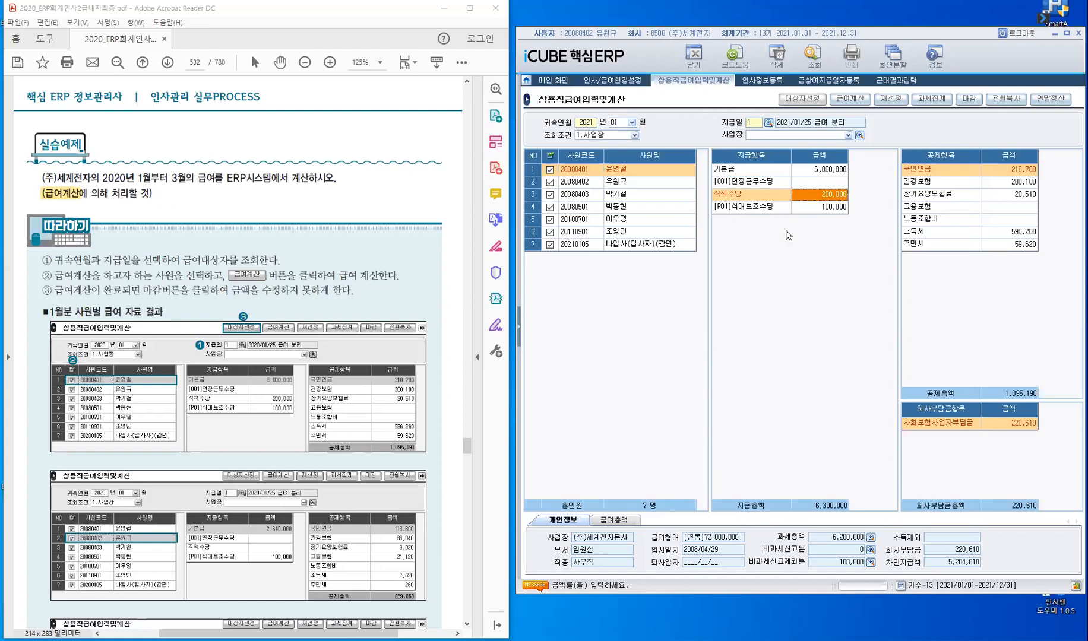
left_click(722, 208)
left_click(761, 83)
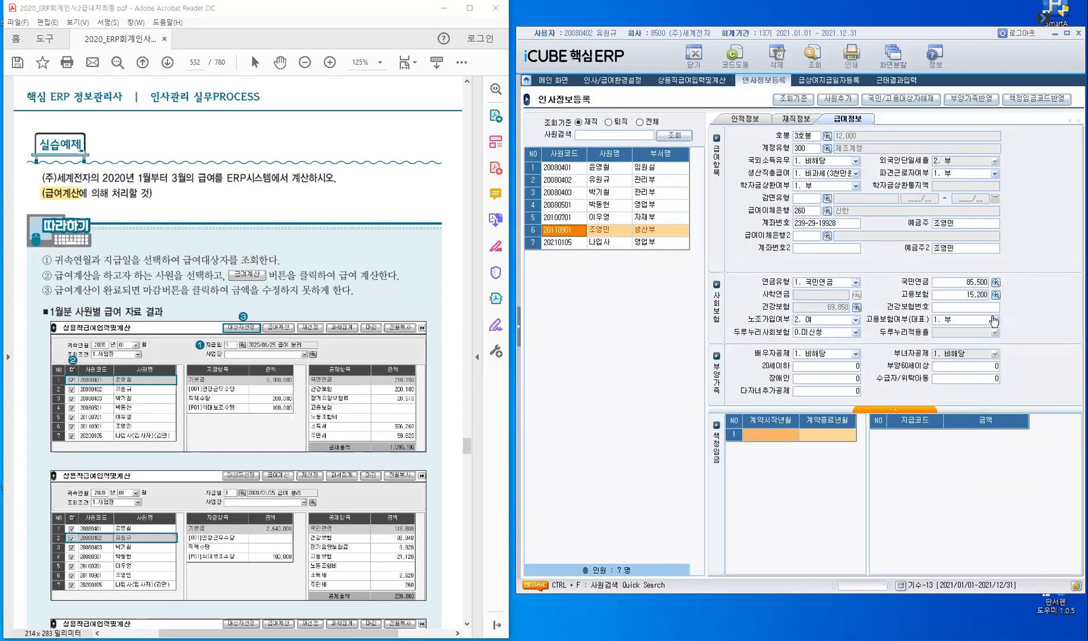
left_click(706, 84)
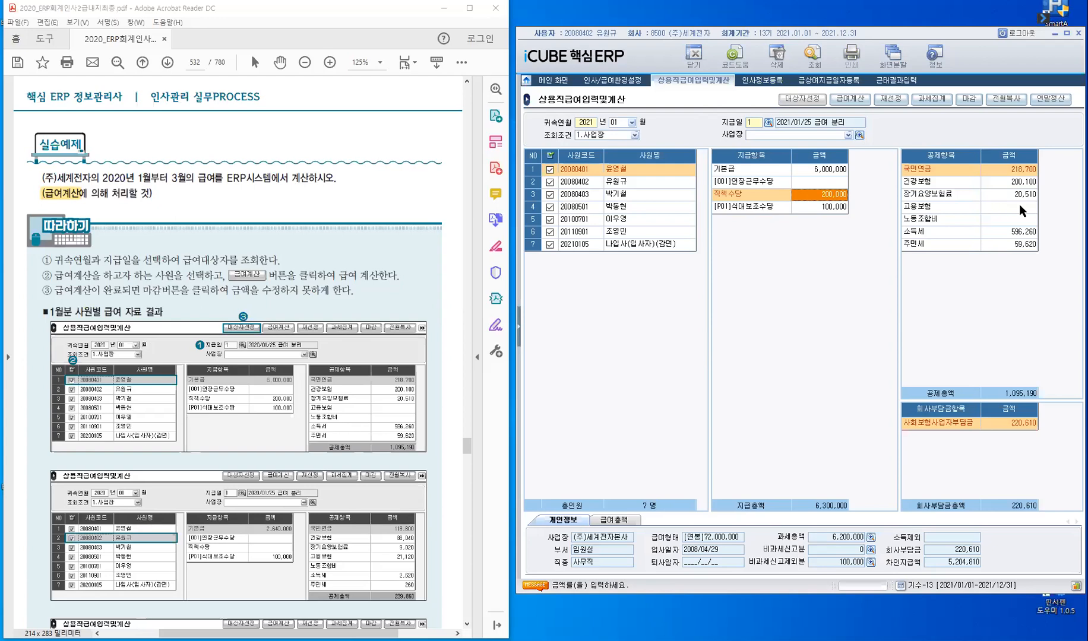
- Compare the production employee's calculated January pay with the wage calculation table on page 527 of the textbook PDF
left_click(571, 232)
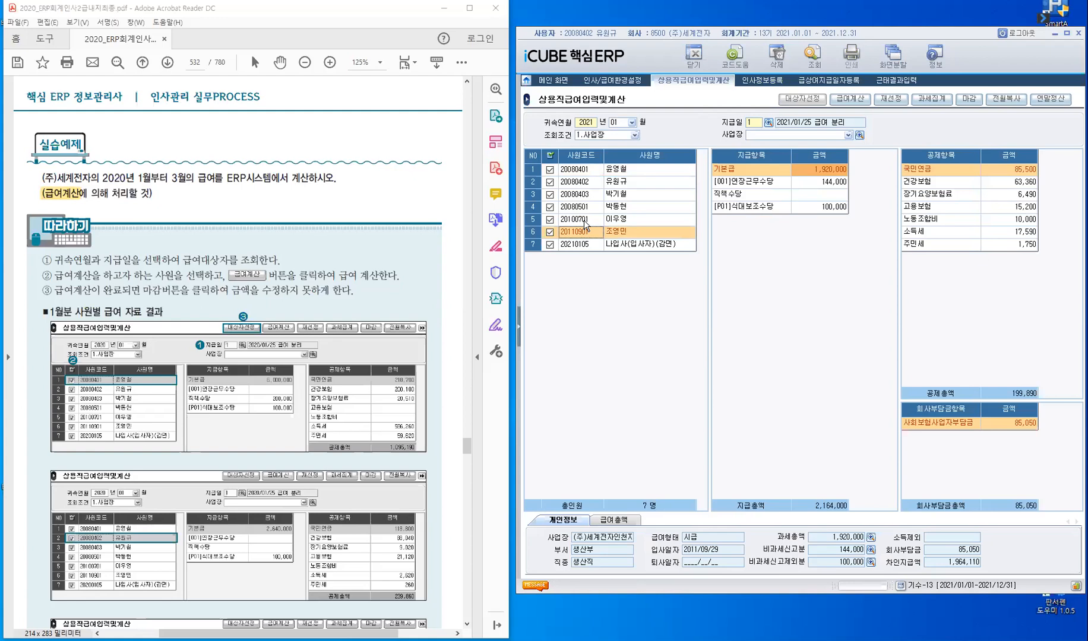
left_click(308, 289)
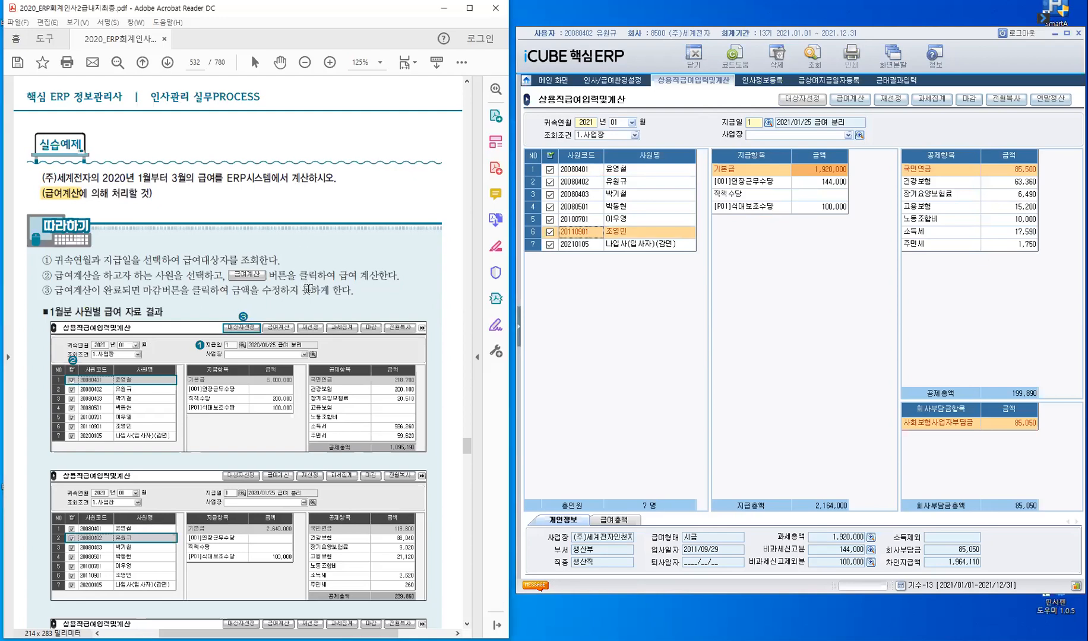
scroll(312, 288, "up", 5)
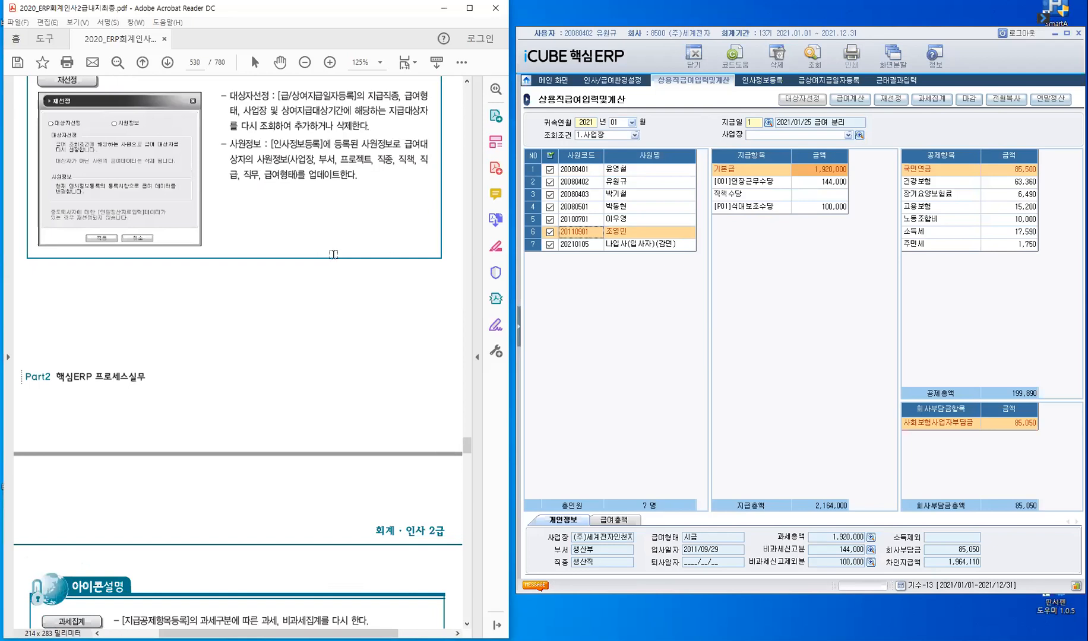
scroll(333, 254, "up", 3)
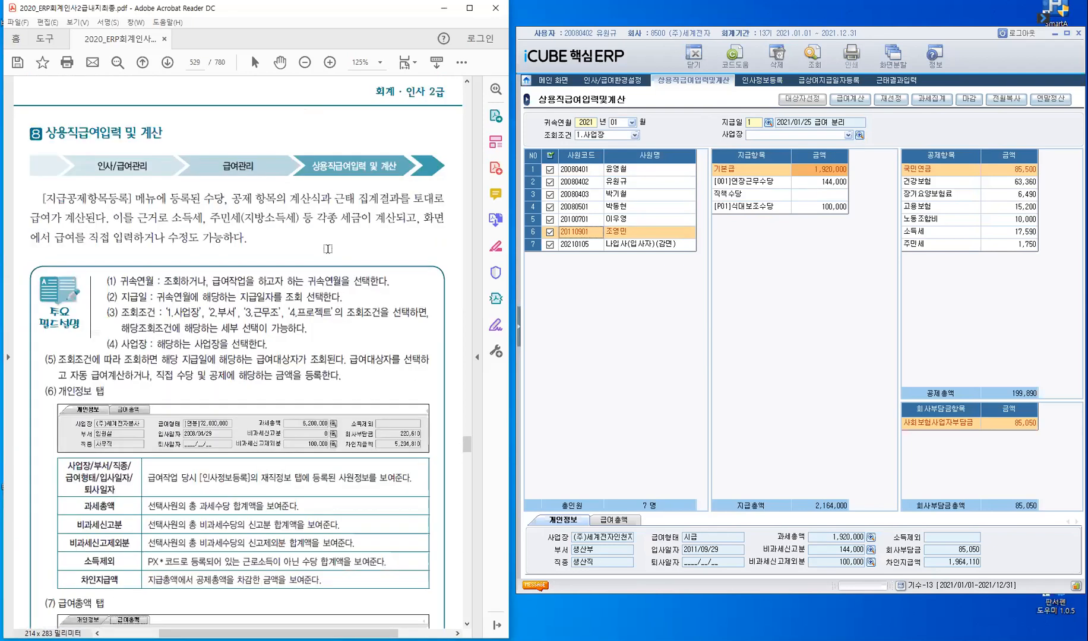
scroll(328, 246, "up", 3)
scroll(328, 244, "up", 3)
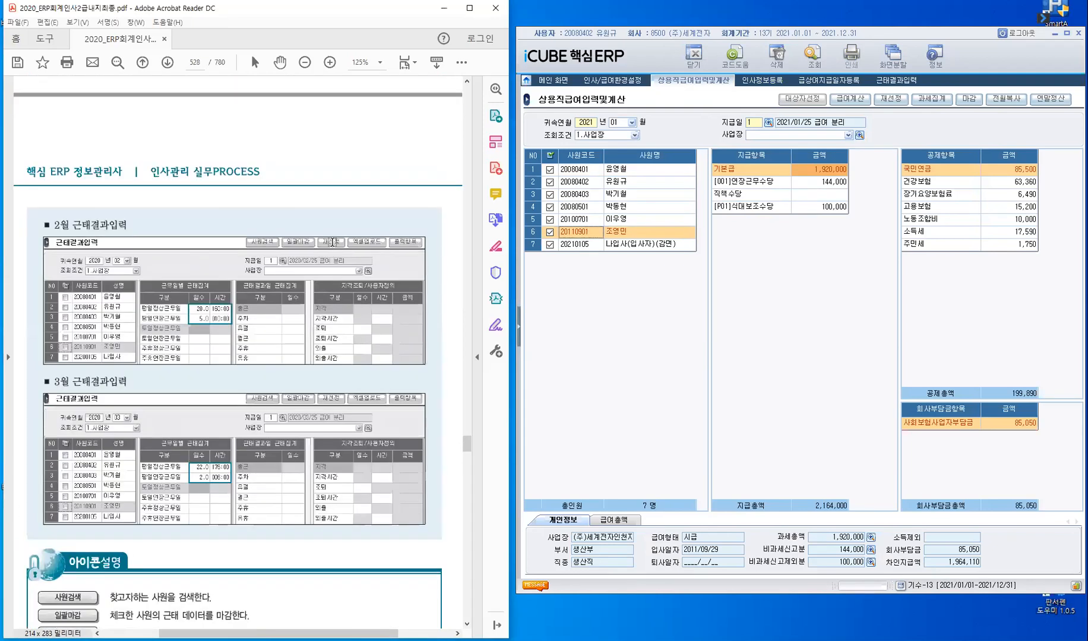
scroll(363, 268, "up", 3)
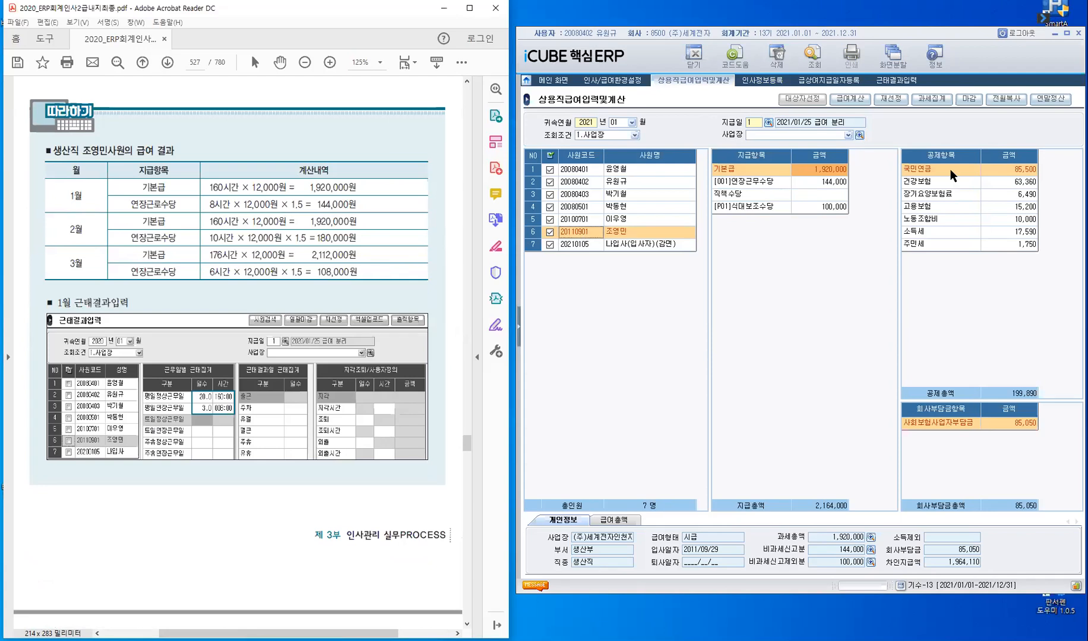
- Check the production employee's 고용보험 and 노동조합비 deductions against the 급여정보 settings in 인사정보등록
left_click(952, 204)
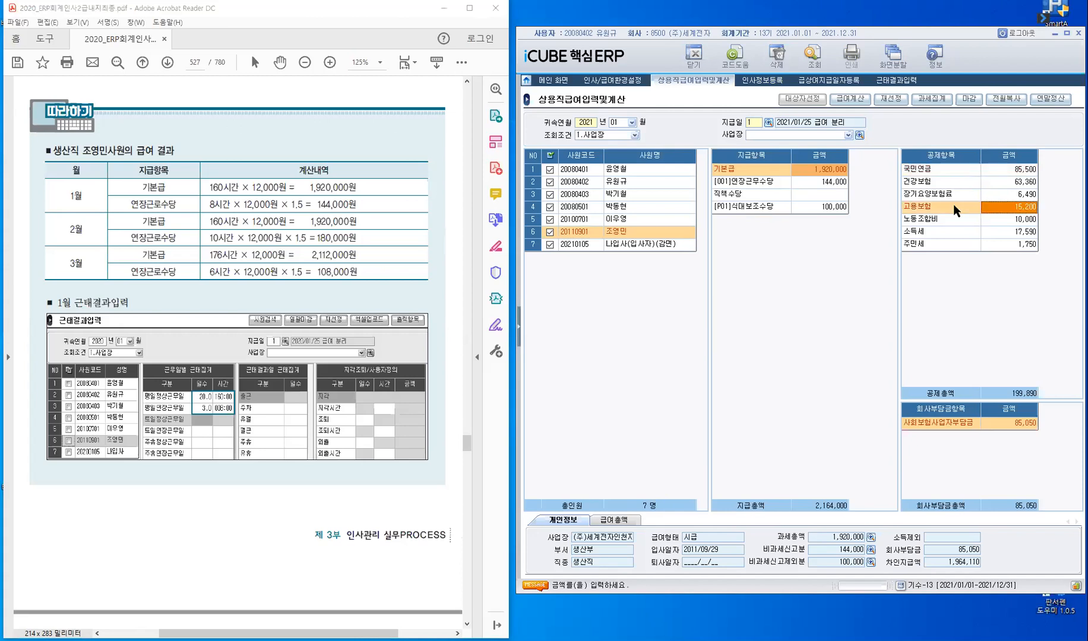
left_click(760, 83)
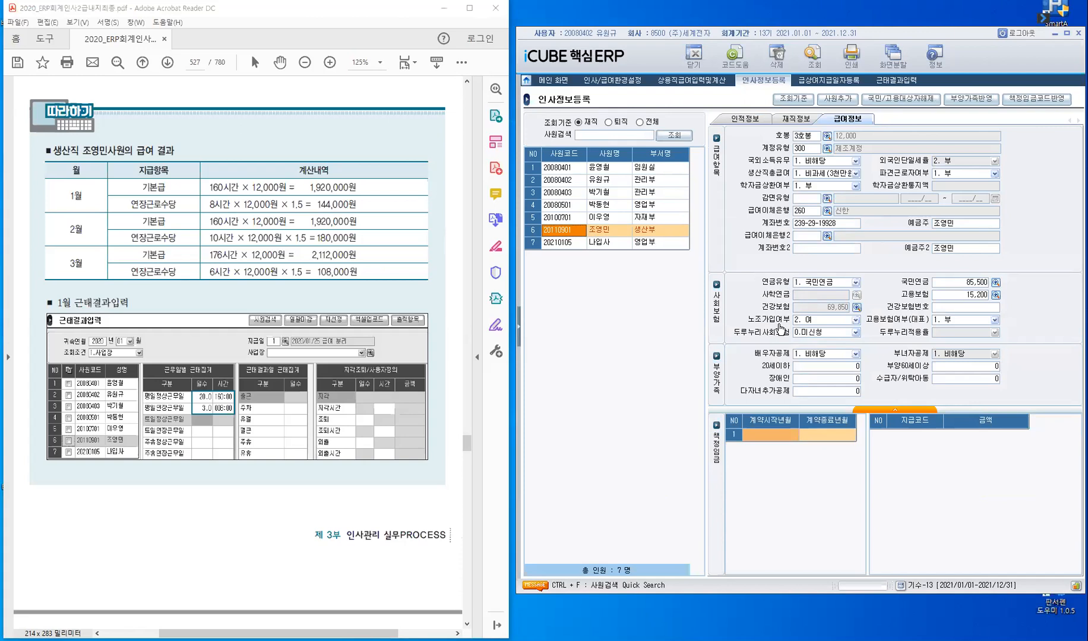
left_click(702, 86)
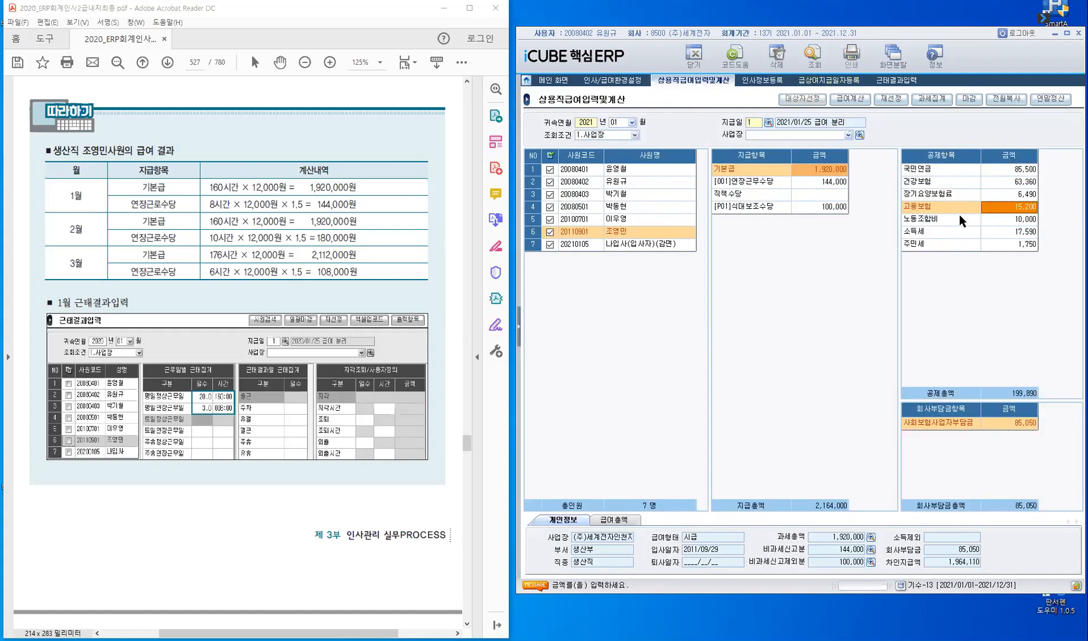
left_click(1010, 221)
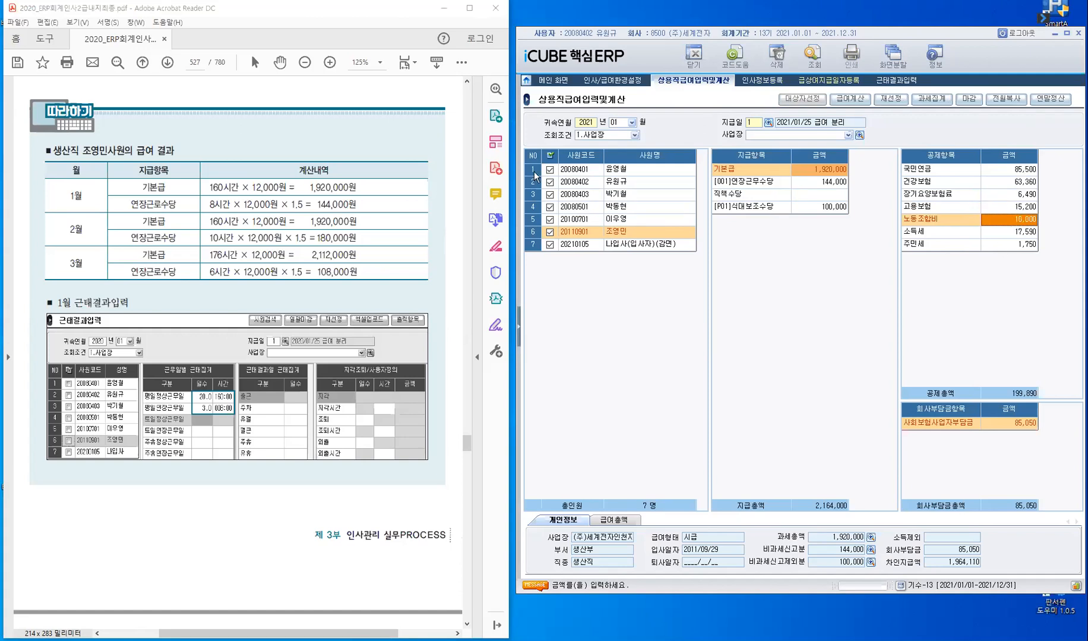
- Review the calculated pay and deduction items of the first and second employees
left_click(577, 170)
left_click(581, 172)
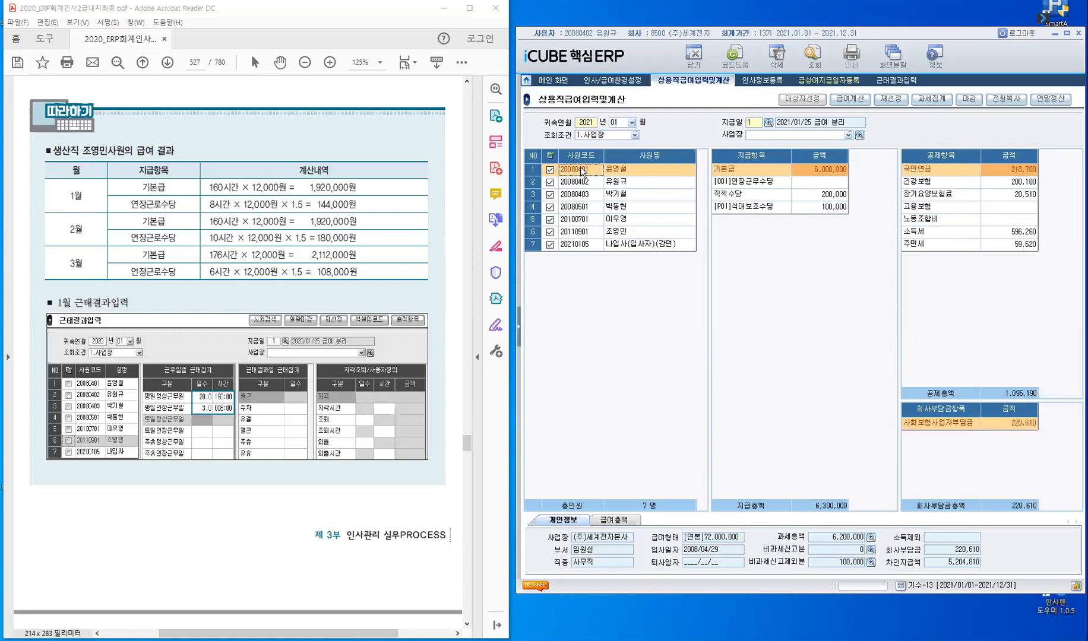
key("Down")
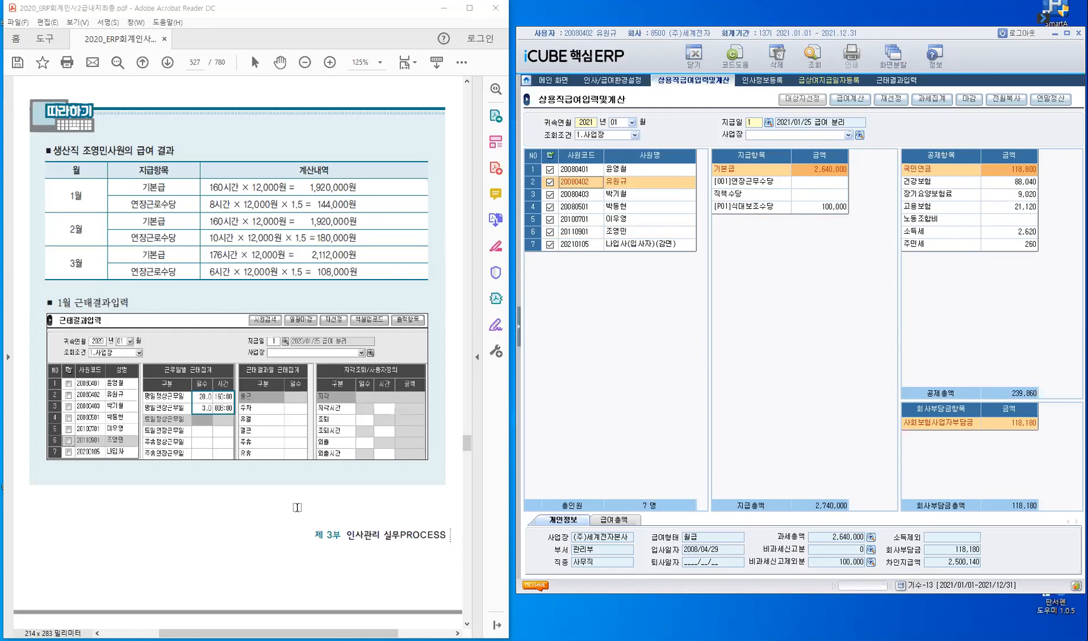
- Find the January per-employee payroll results on page 532 of the textbook PDF
scroll(297, 507, "down", 3)
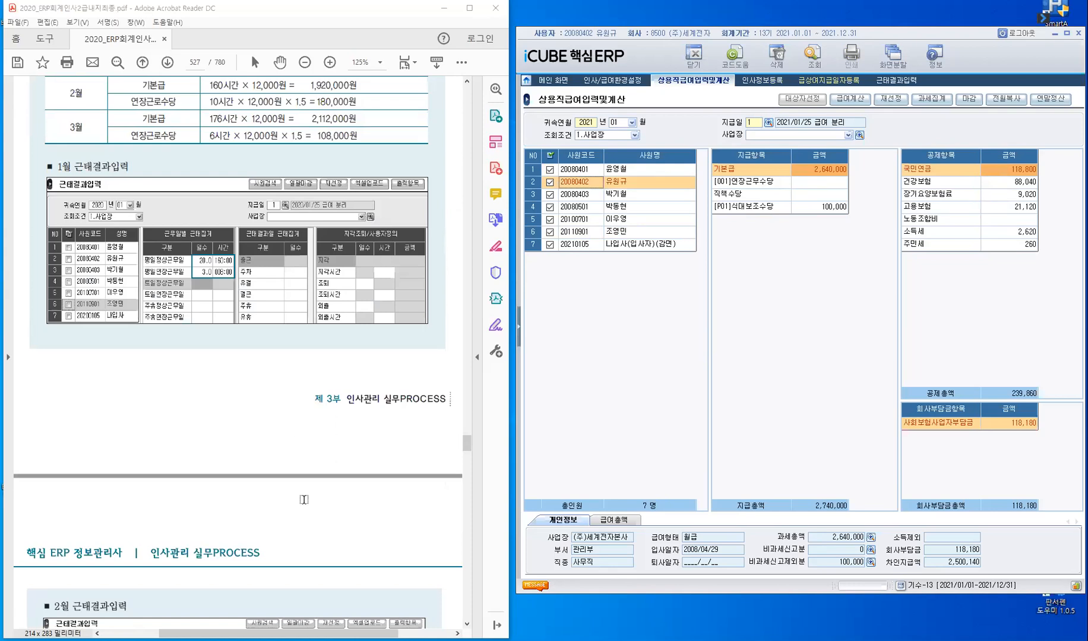
scroll(304, 501, "down", 10)
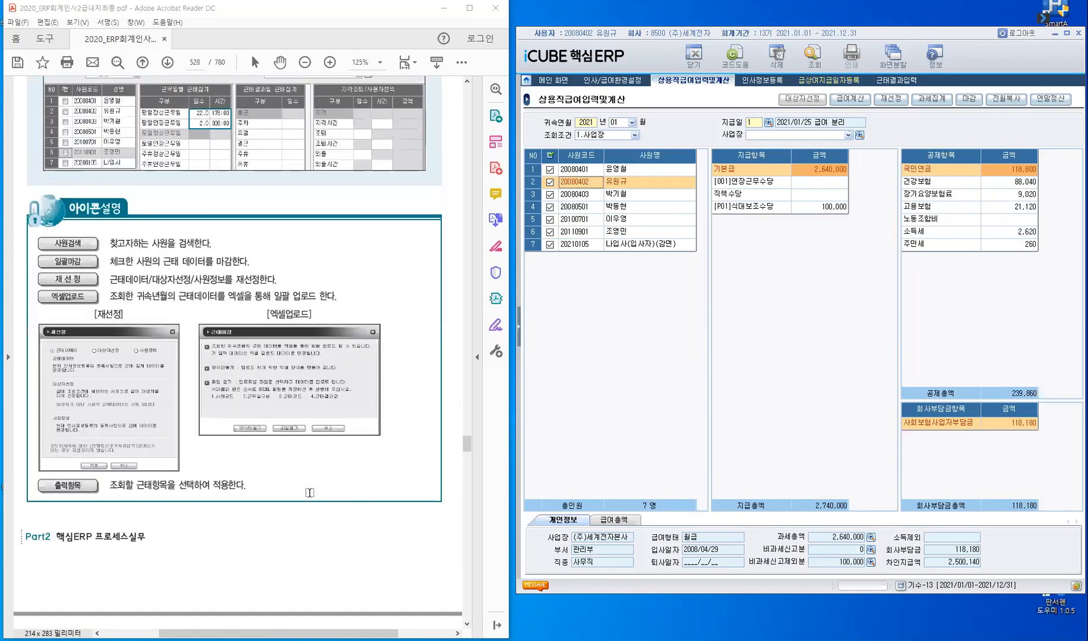
scroll(309, 494, "down", 5)
scroll(294, 479, "down", 3)
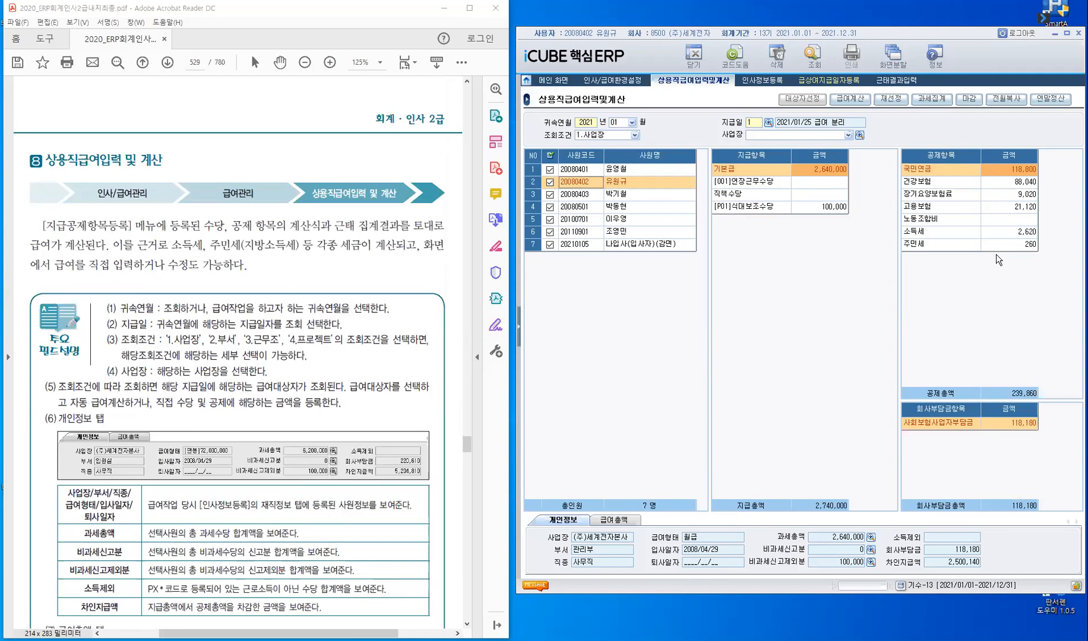
scroll(354, 299, "down", 5)
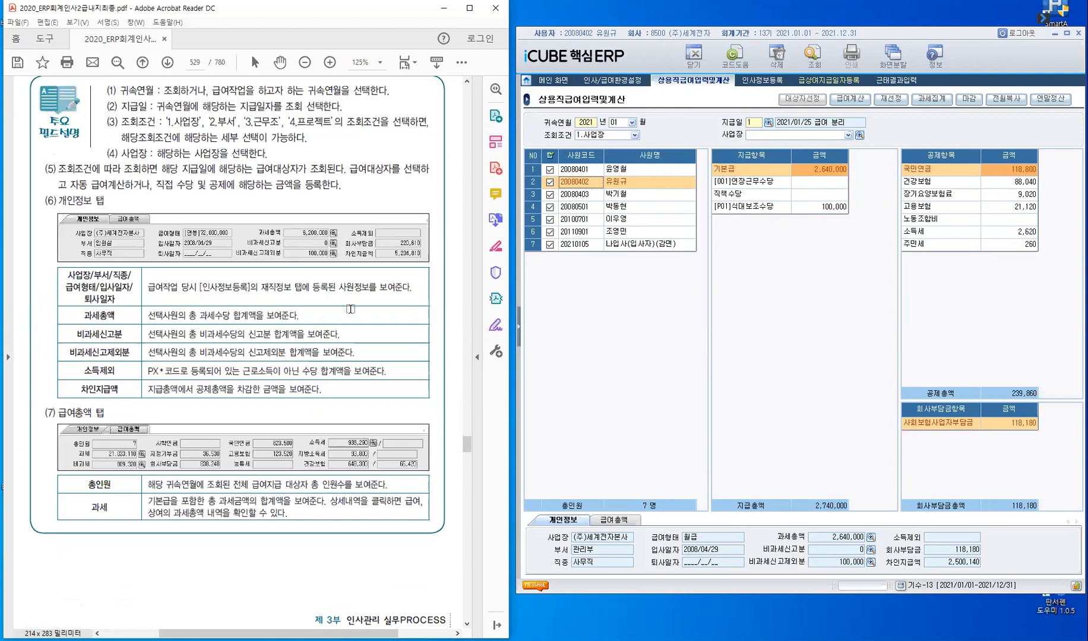
scroll(350, 308, "down", 20)
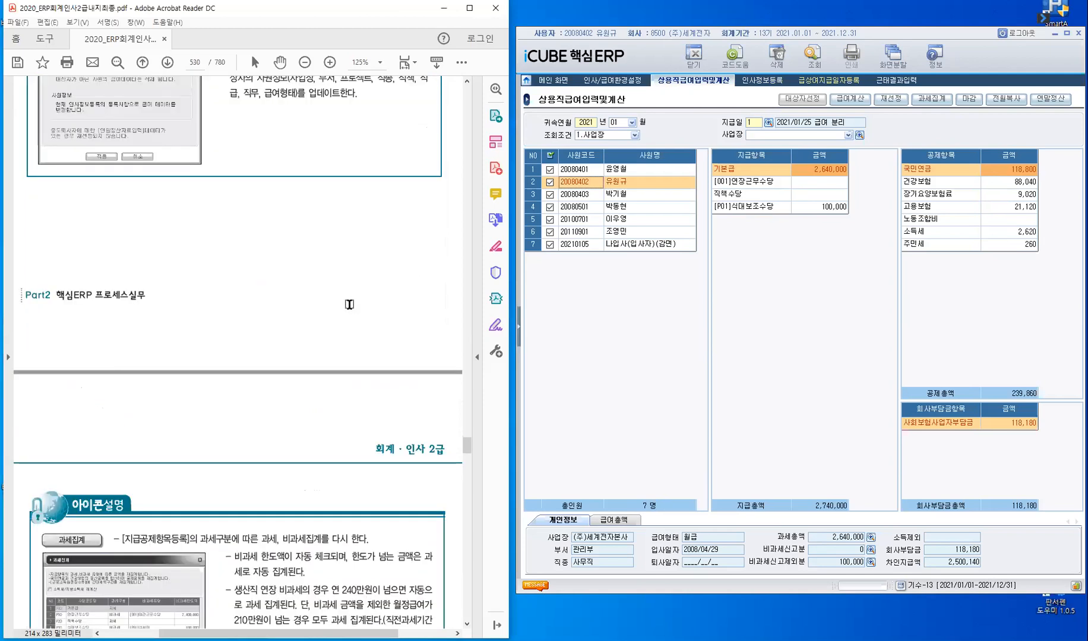
scroll(349, 304, "down", 7)
scroll(348, 307, "down", 10)
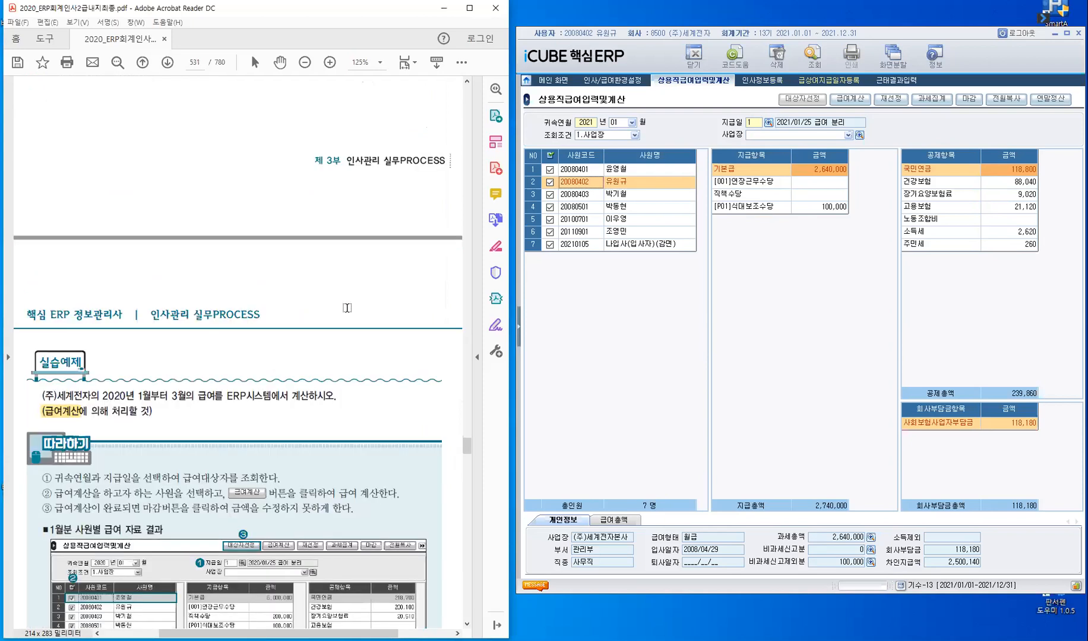
scroll(348, 308, "down", 6)
scroll(208, 231, "down", 1)
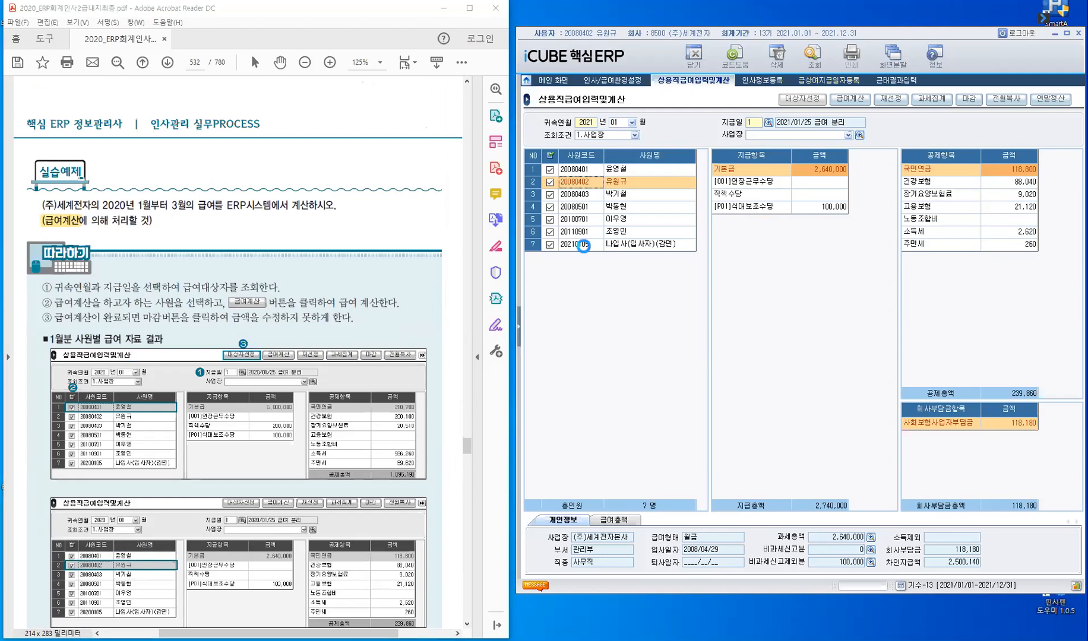
- Review the calculated January pay and deductions of the seventh, sixth and fifth employees
left_click(583, 246)
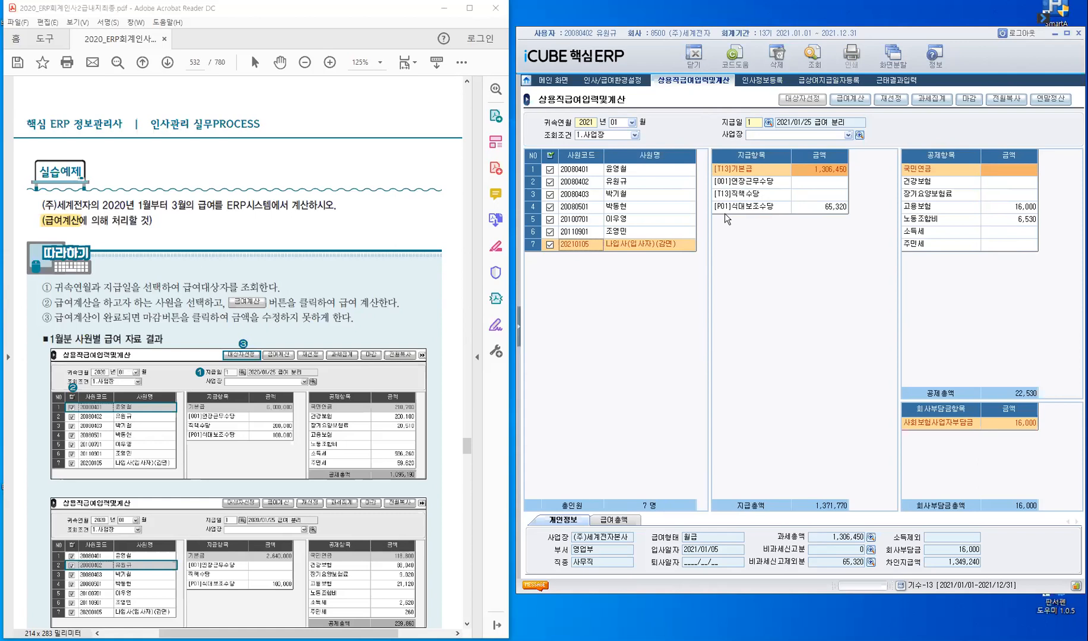
left_click(586, 234)
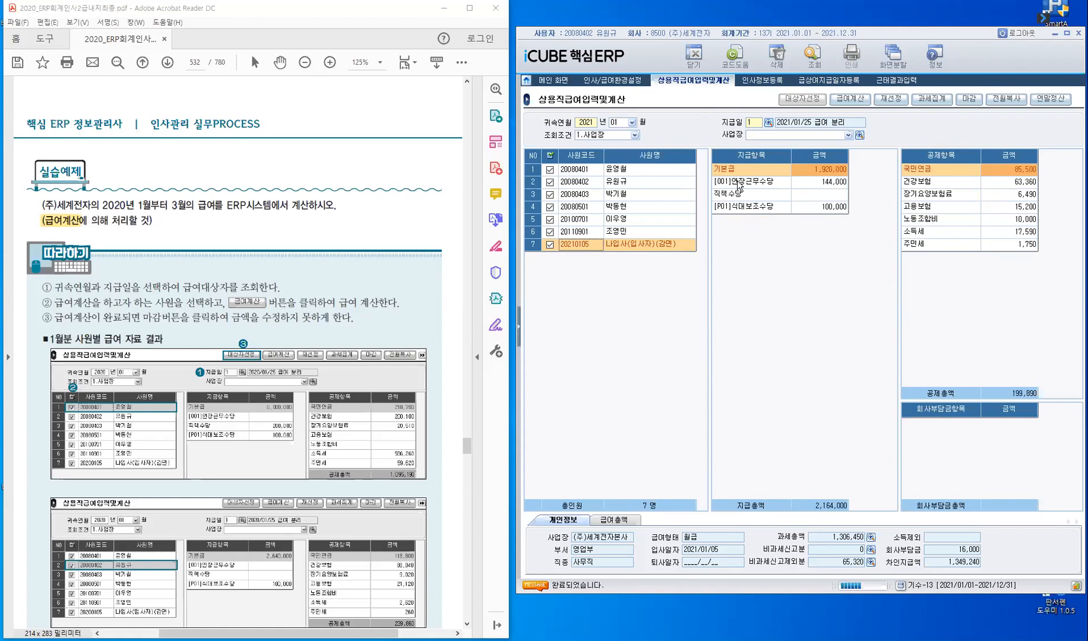
left_click(585, 222)
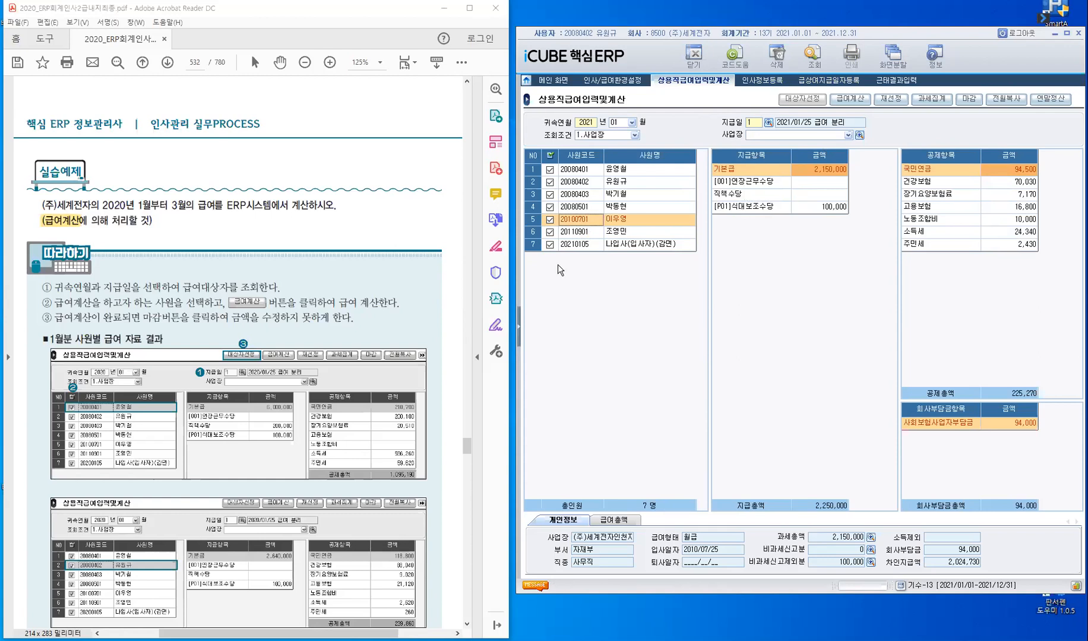
- Compare the new hire's January pay with the prorated wage explanation on page 533 of the textbook PDF
left_click(581, 246)
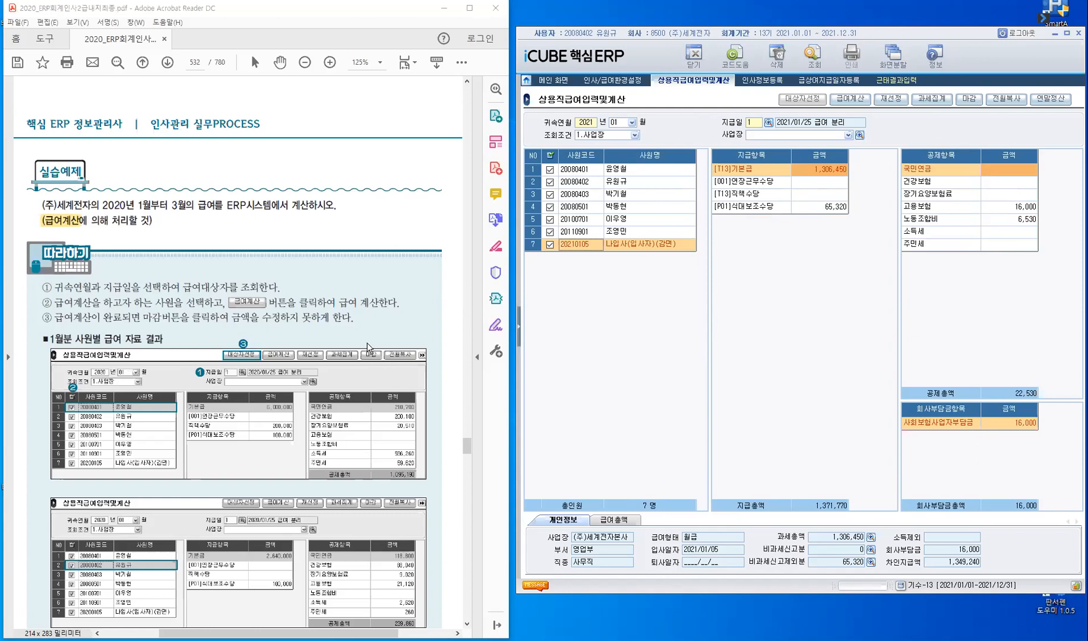
scroll(333, 348, "down", 5)
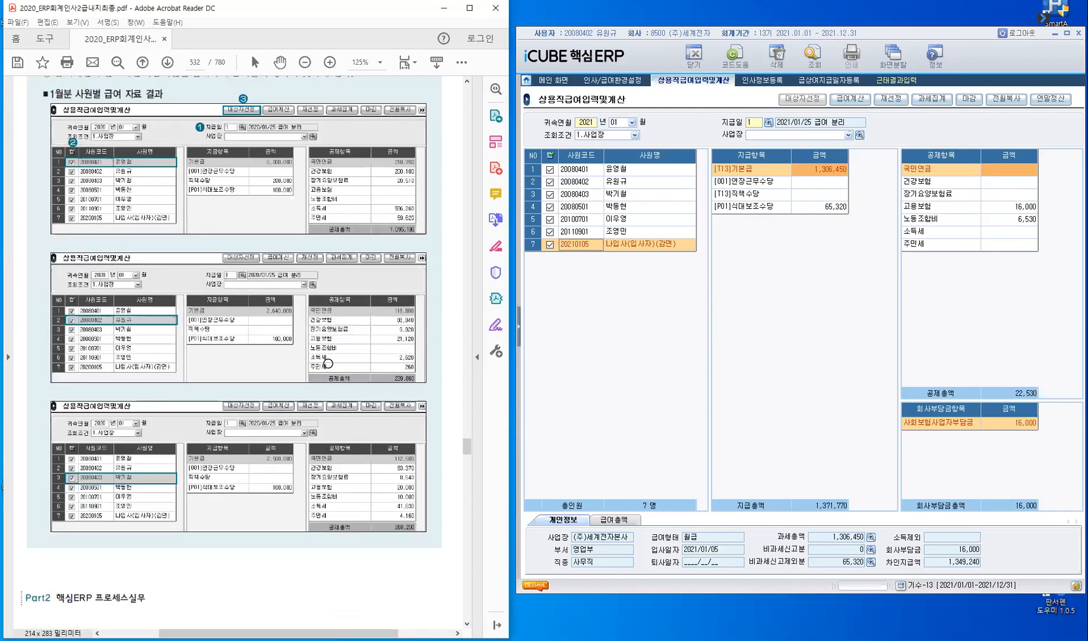
scroll(327, 360, "down", 8)
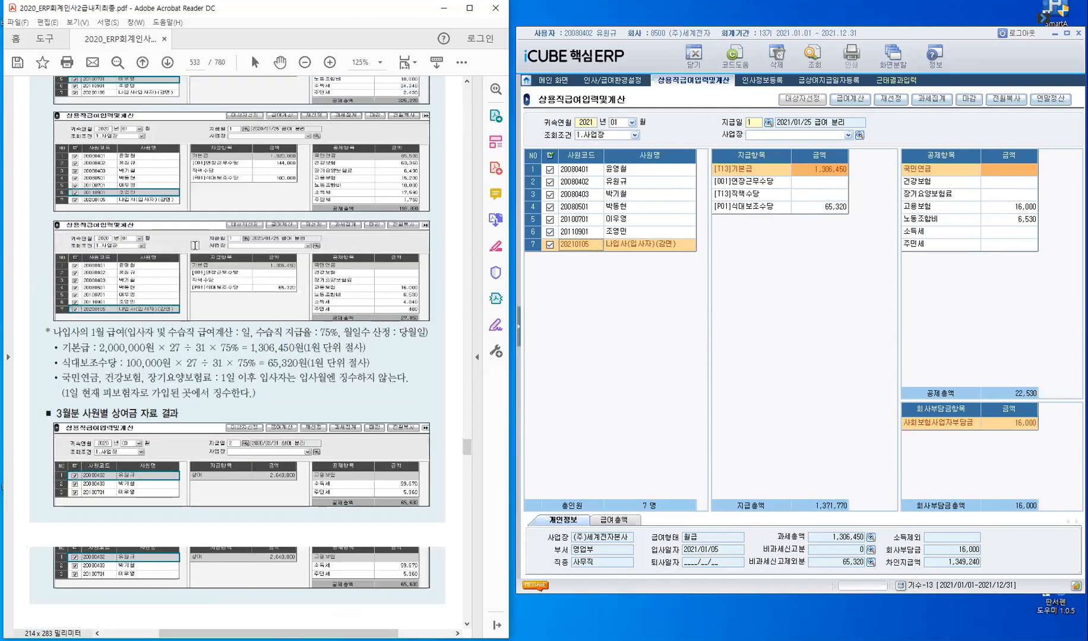
scroll(270, 255, "down", 3)
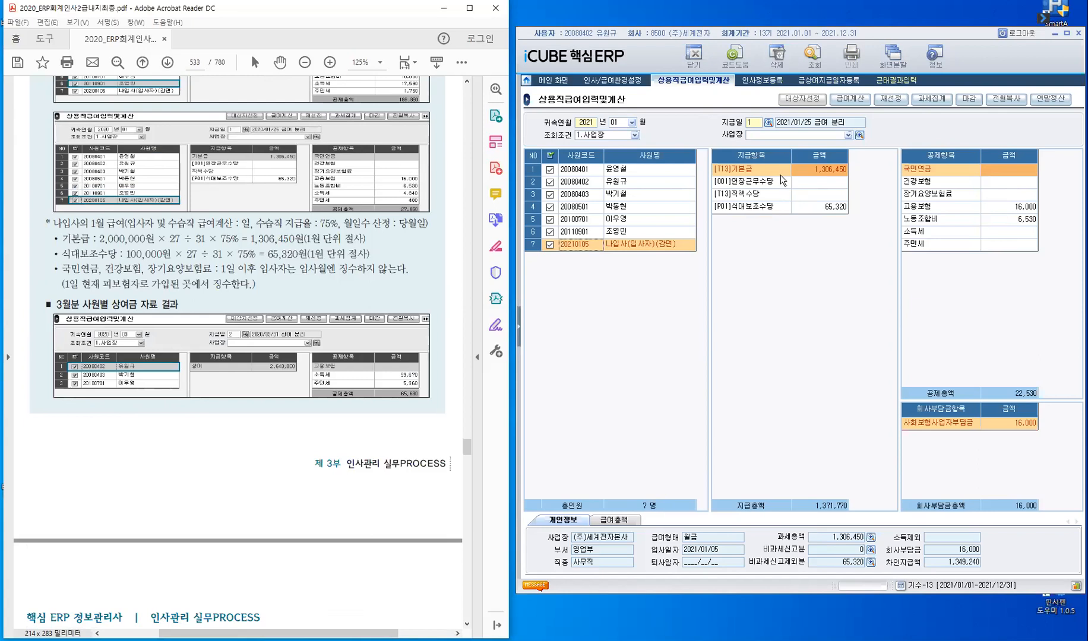
- Check the new hire's 급여정보 and 재직정보 in 인사정보등록 and the 급여계산기준 in 인사/급여환경설정, and return to the payroll calculation
left_click(763, 80)
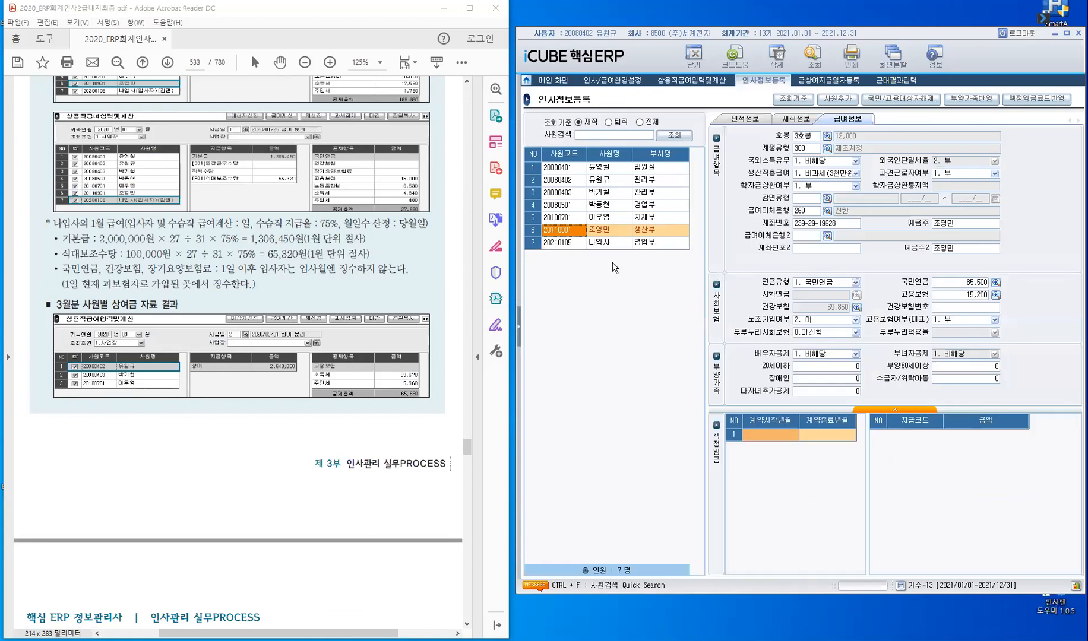
left_click(565, 245)
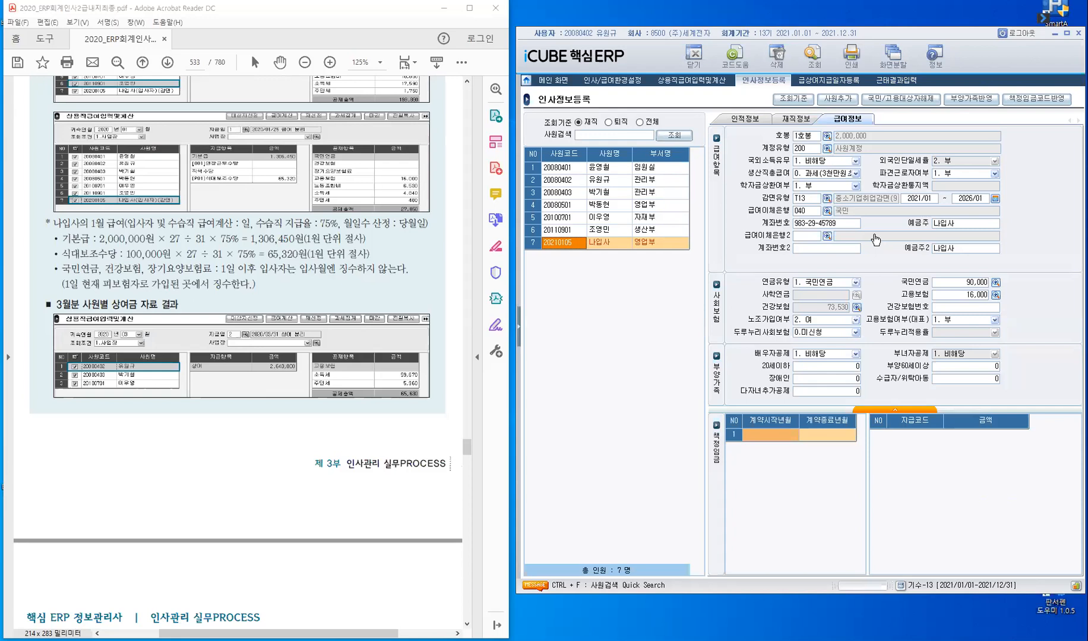
left_click(788, 120)
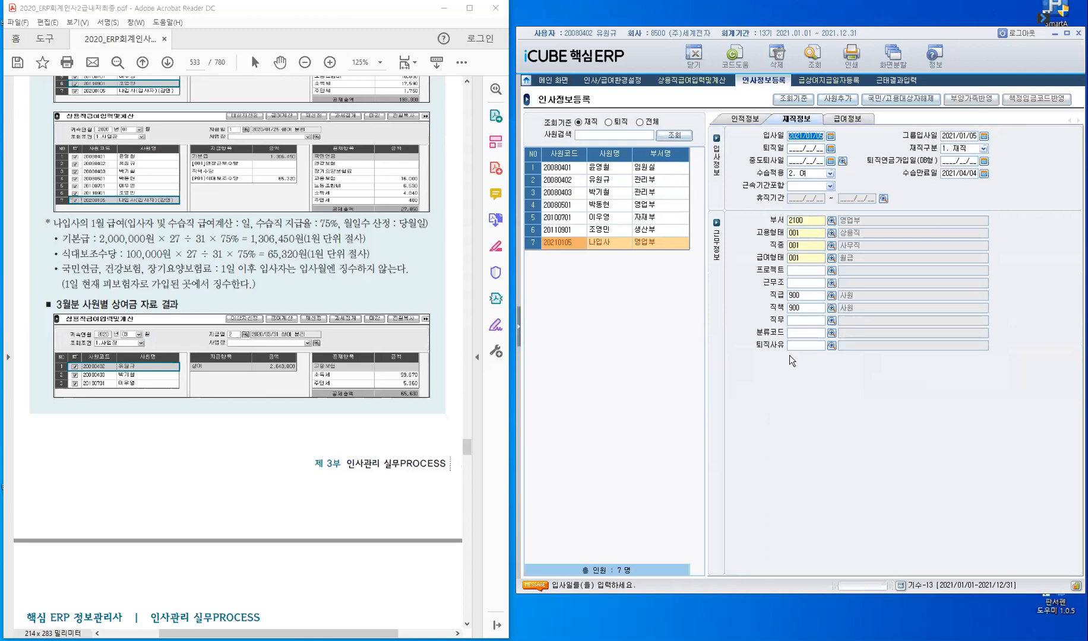
key("Escape")
left_click(755, 346)
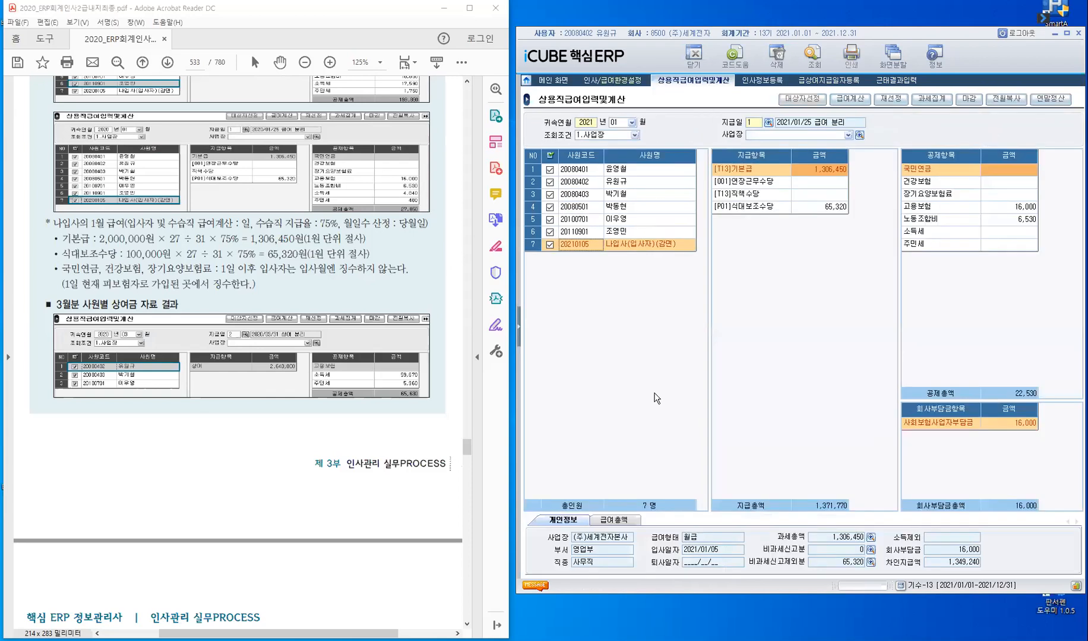
left_click(614, 81)
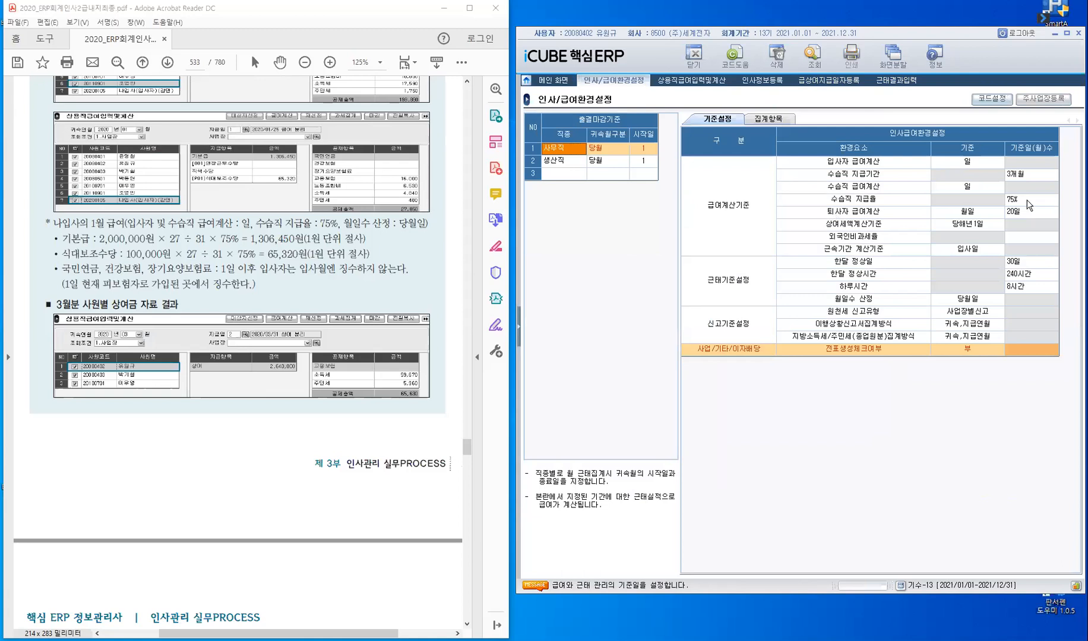
left_click(693, 81)
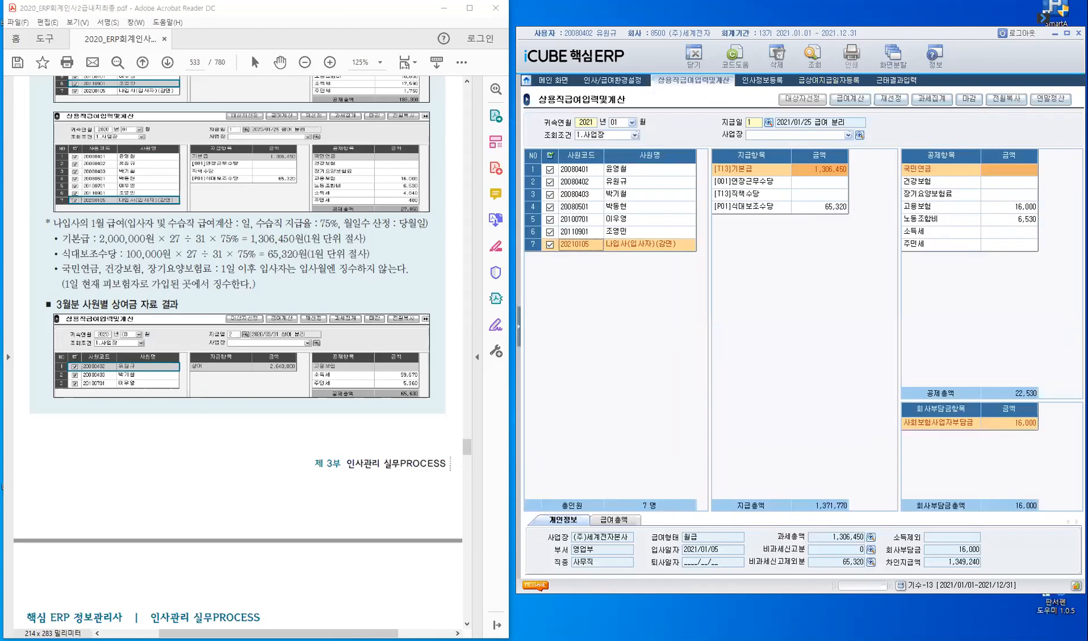
- Switch to the calculator, place it below the 지급항목 list, and calculate 2,000,000 × 75% for the new hire's 기본급
key("alt+Tab")
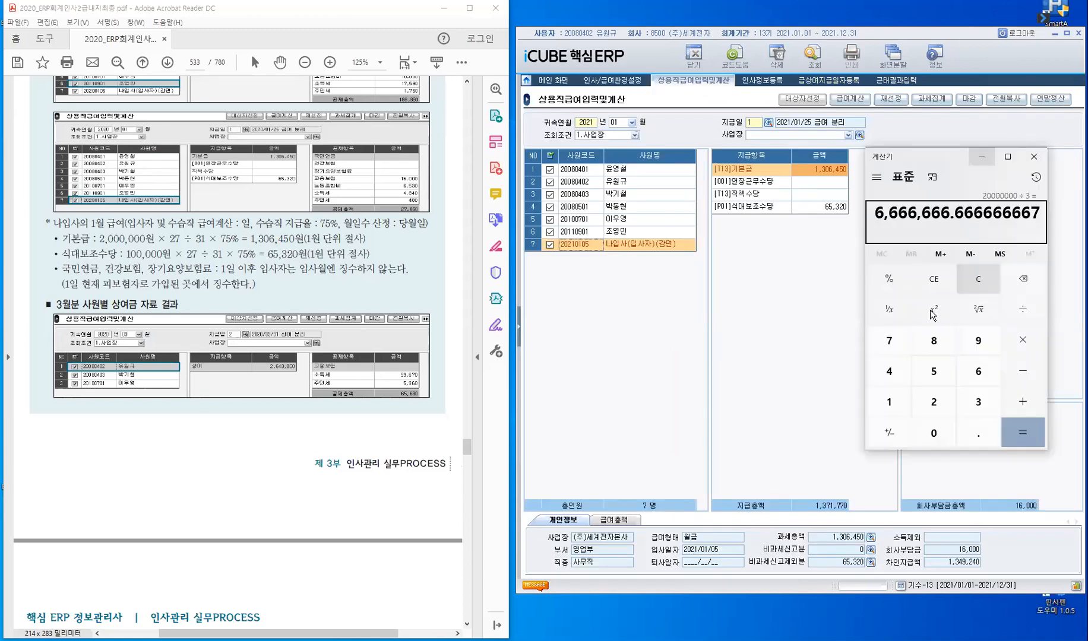
left_click(968, 284)
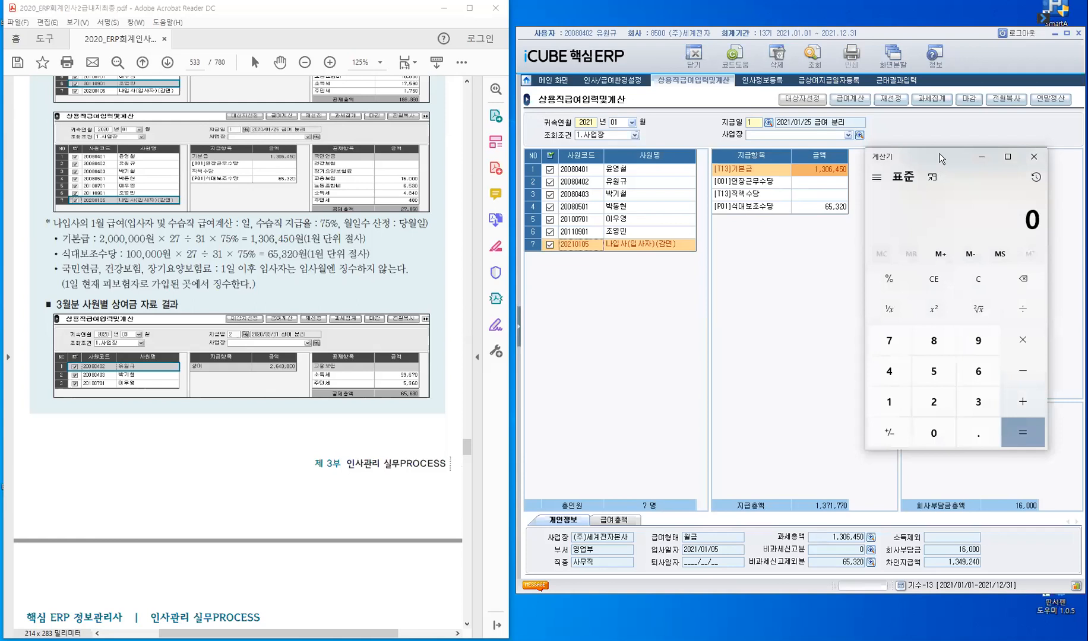
left_click_drag(939, 158, 789, 249)
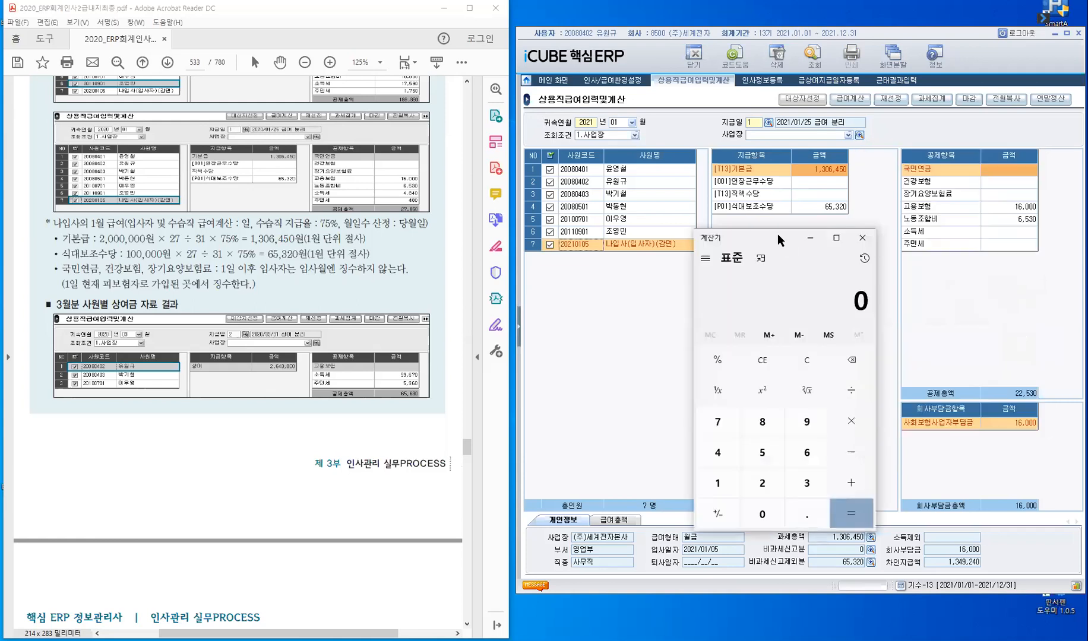
type("20000")
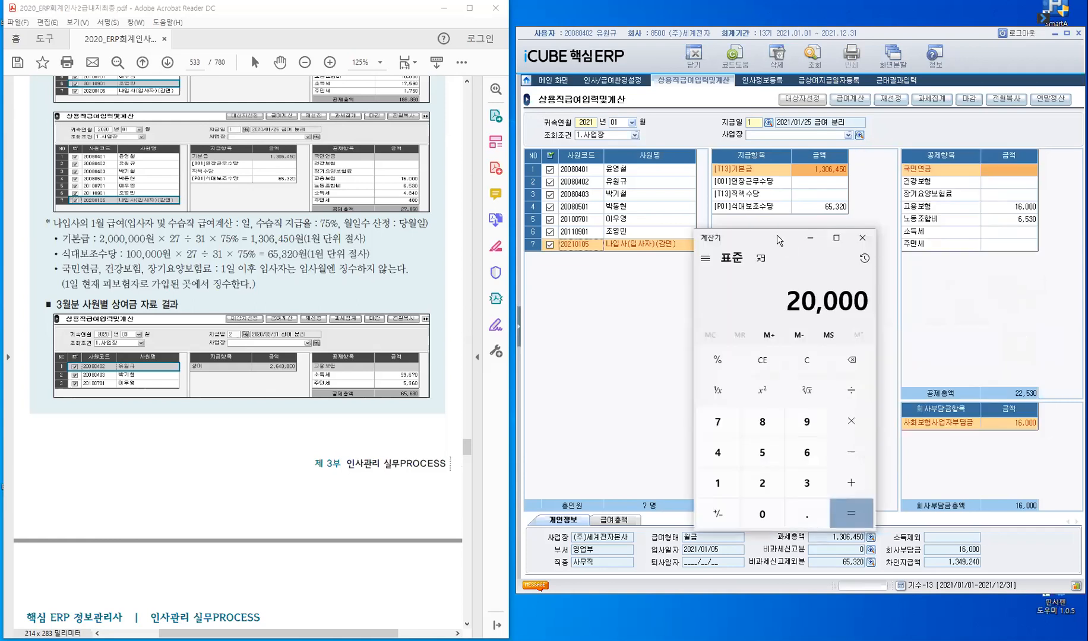
type("00")
type("*")
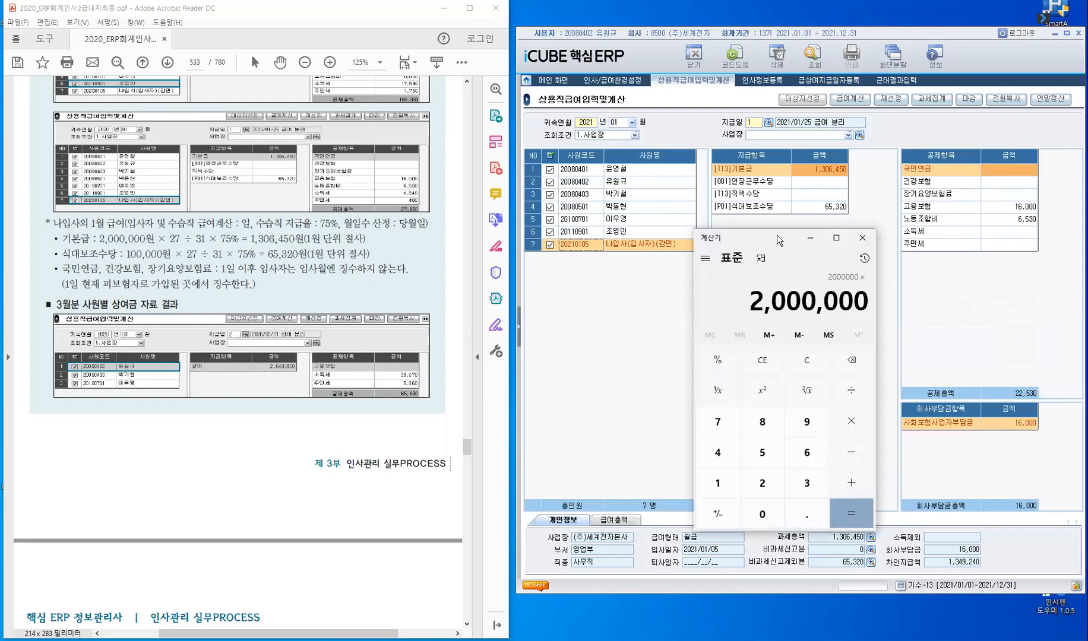
type("75")
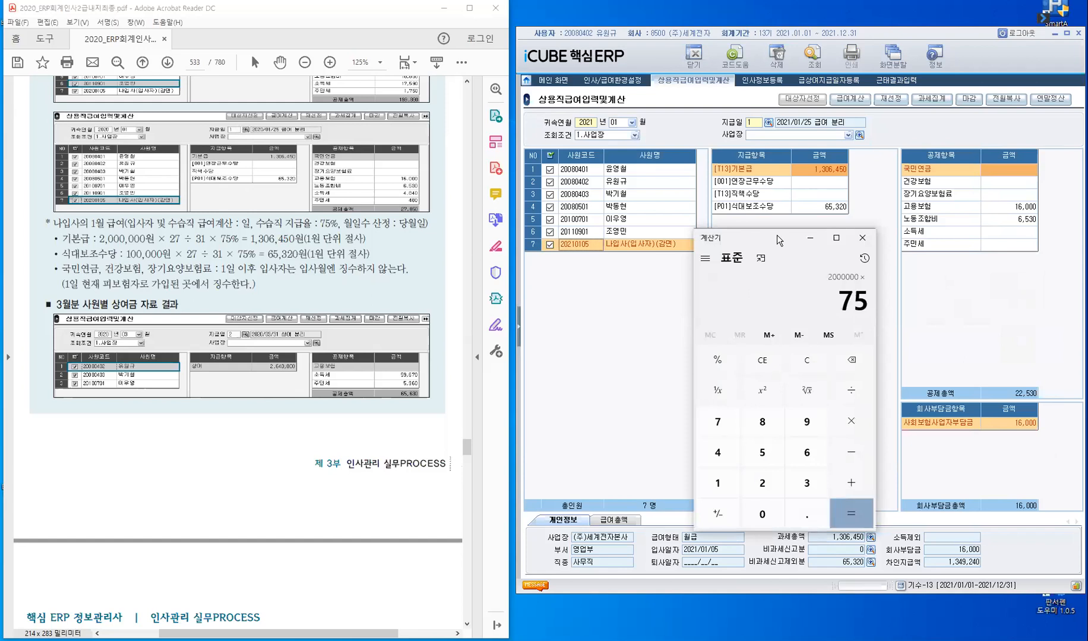
left_click(717, 361)
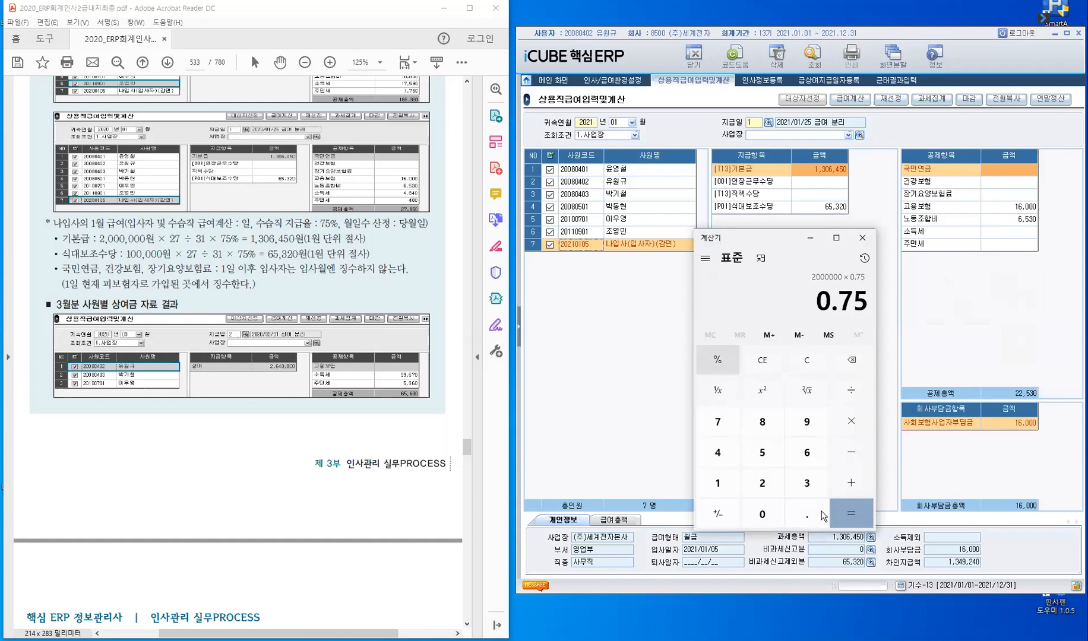
key("Return")
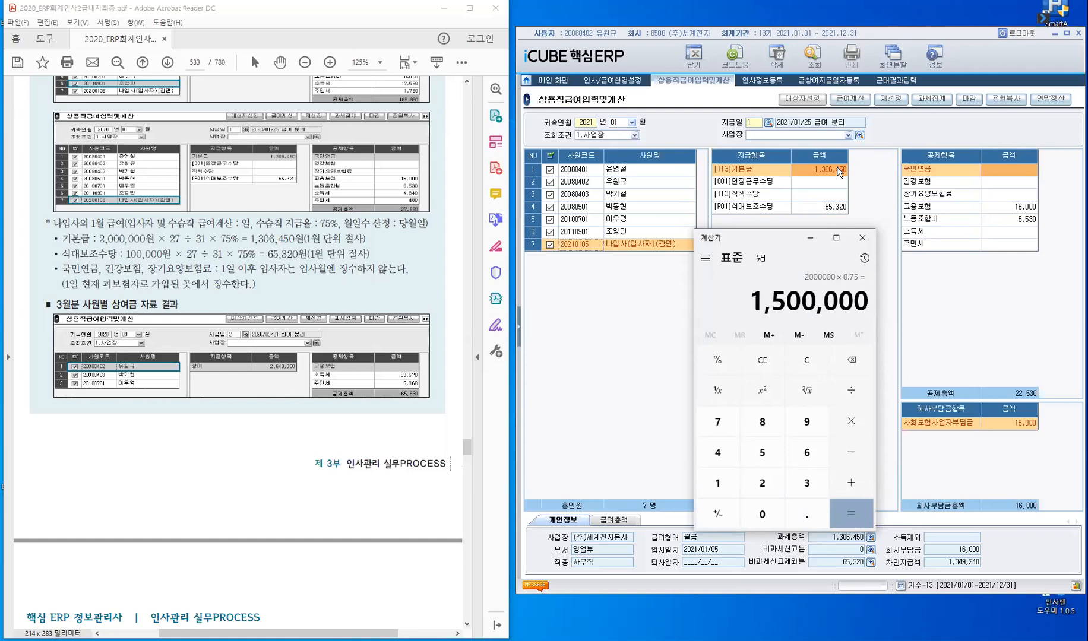
- Continue the new hire's 기본급 calculation by multiplying the 75% amount by 27 and dividing it by 31
left_click(853, 425)
type("27")
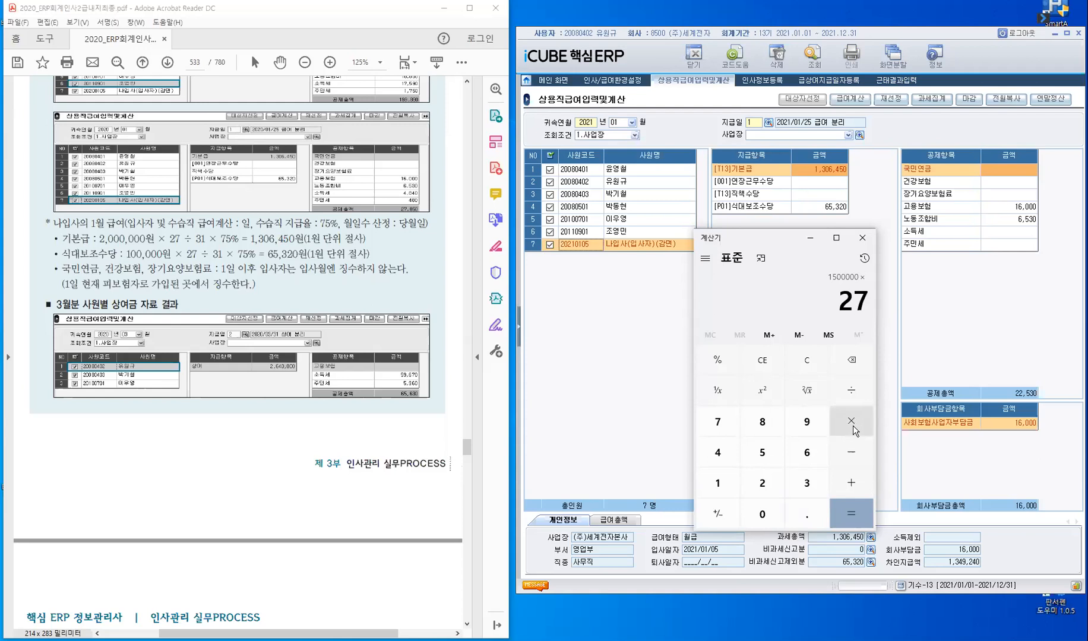
key("slash")
type("31")
key("Return")
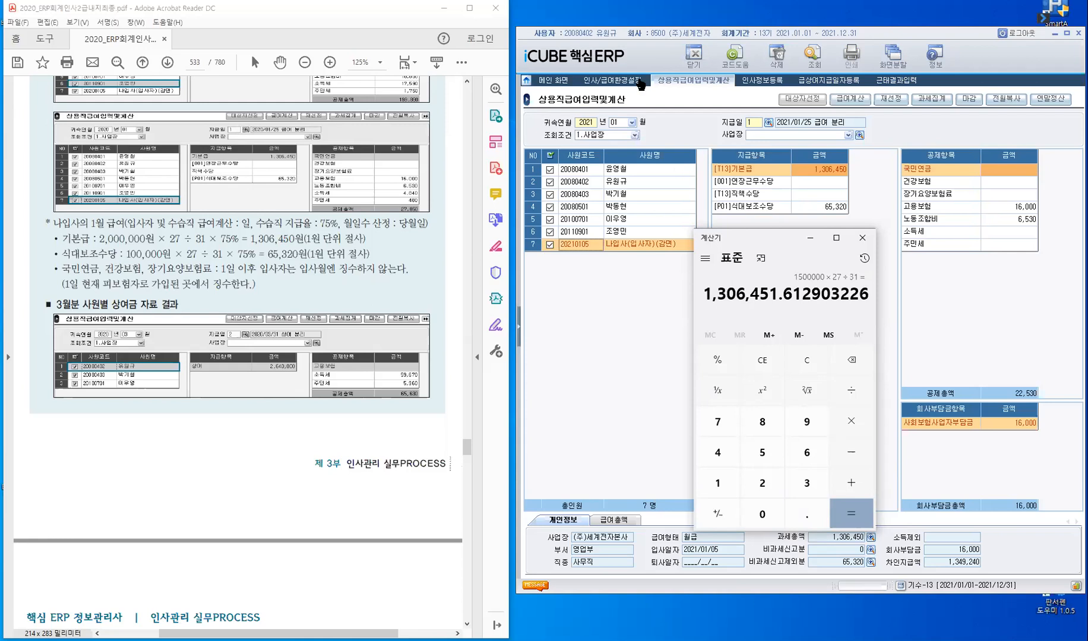
- Check the 급여계산기준 in 인사/급여환경설정 against the new hire's 재직정보 in 인사정보등록, and return to 상용직급여입력및계산
left_click(612, 79)
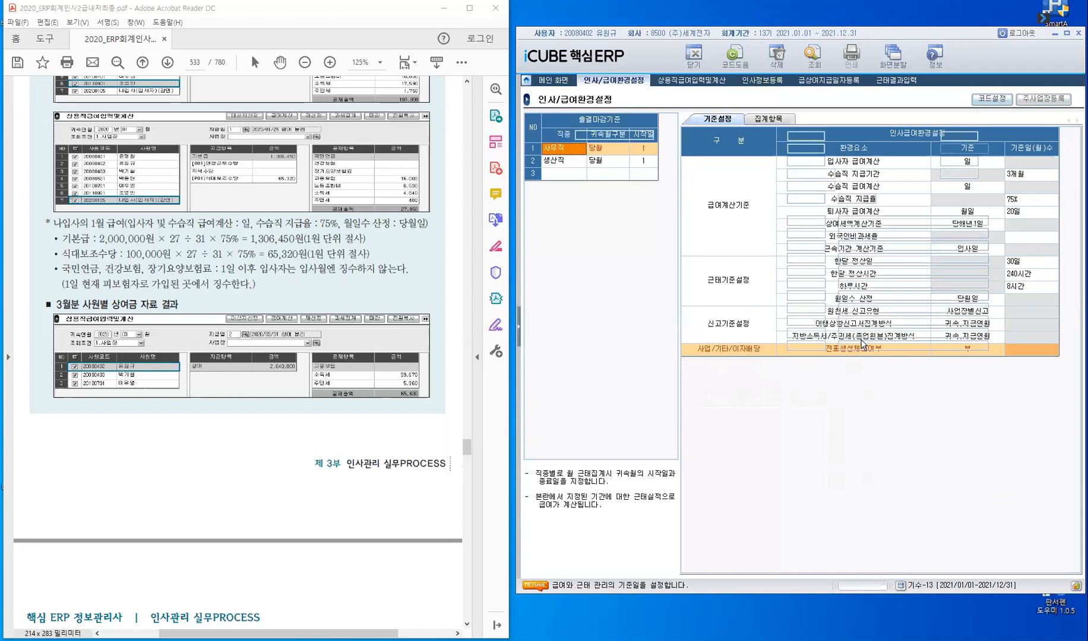
left_click(763, 79)
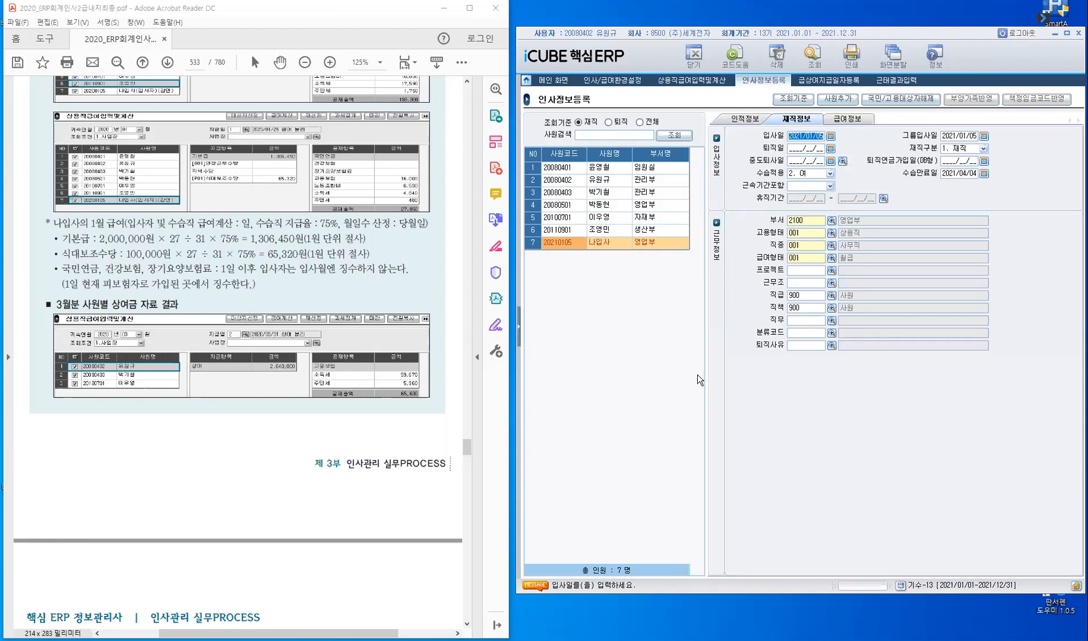
left_click(621, 84)
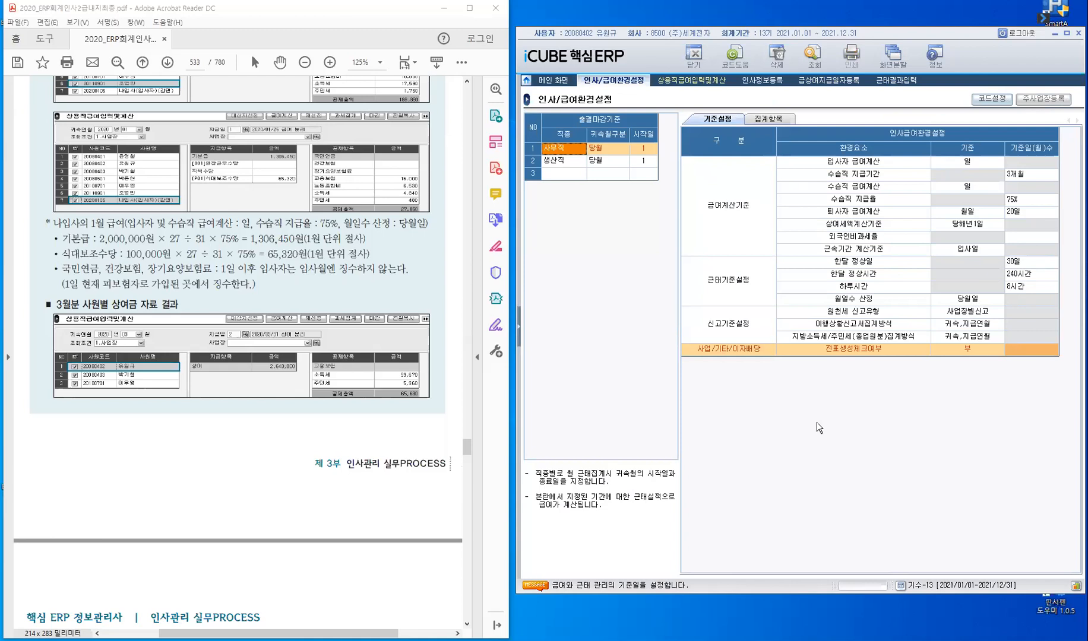
left_click(690, 82)
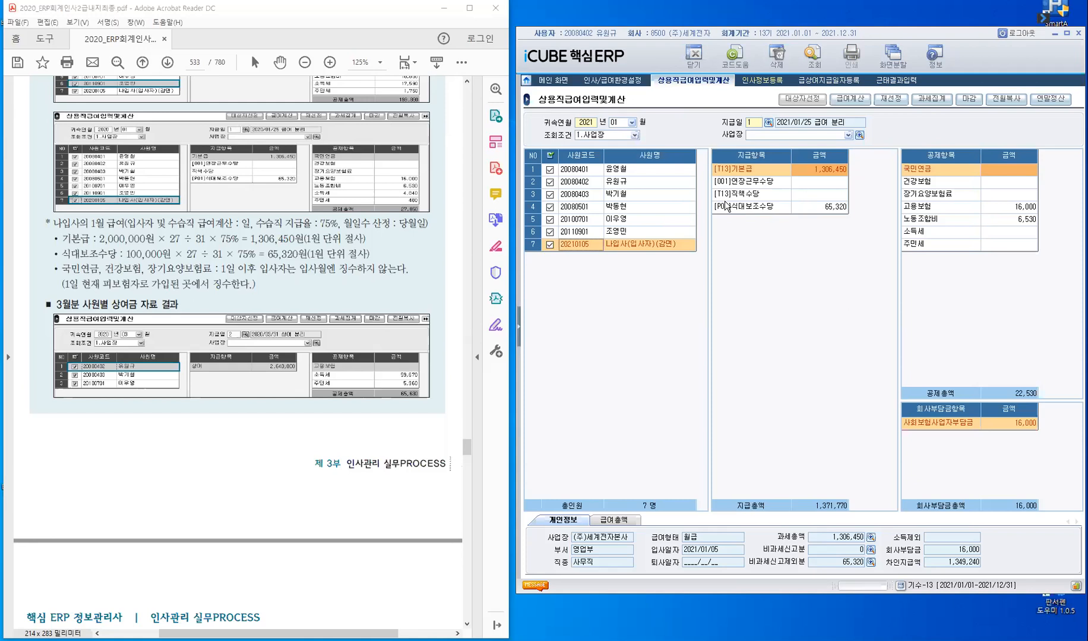
- Load the payroll for 귀속연월 2021/02 with the 2021/02/25 급여 payment date
left_click(849, 108)
left_click(631, 122)
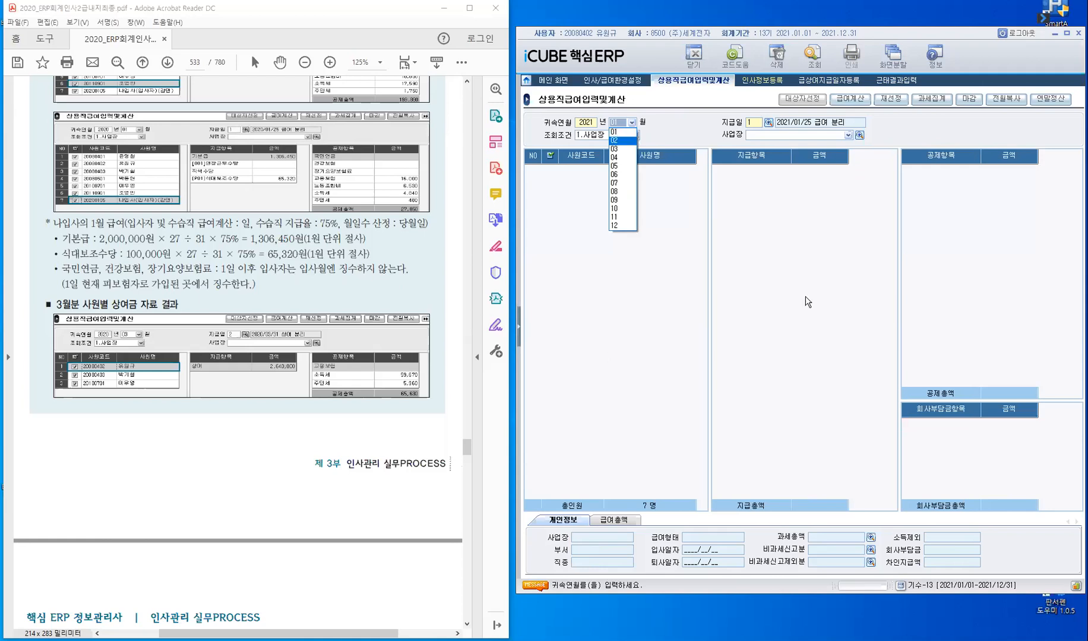
key("Return")
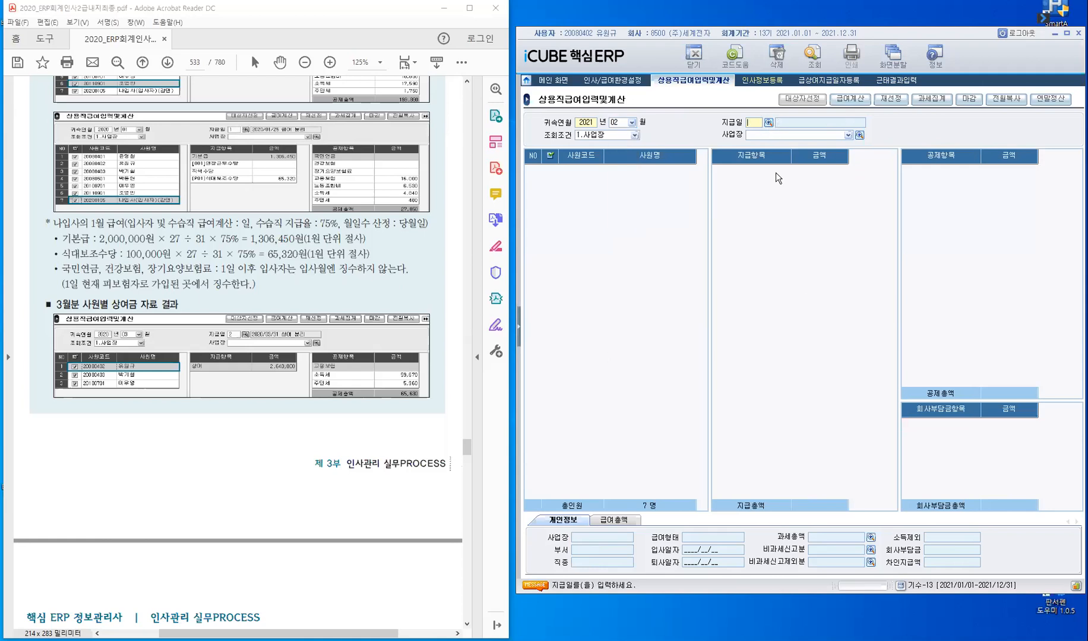
key("F2")
left_click(738, 262)
left_click(876, 233)
key("Return")
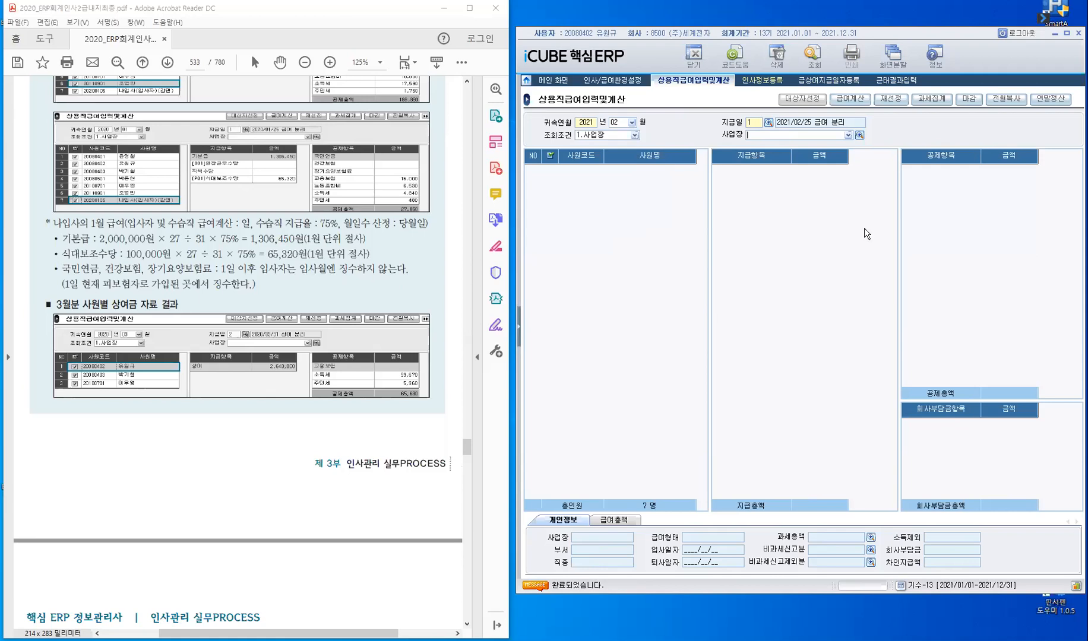
- Select all employees and run 급여계산 on all 지급/공제 항목 for the February payroll
left_click(550, 155)
left_click(849, 99)
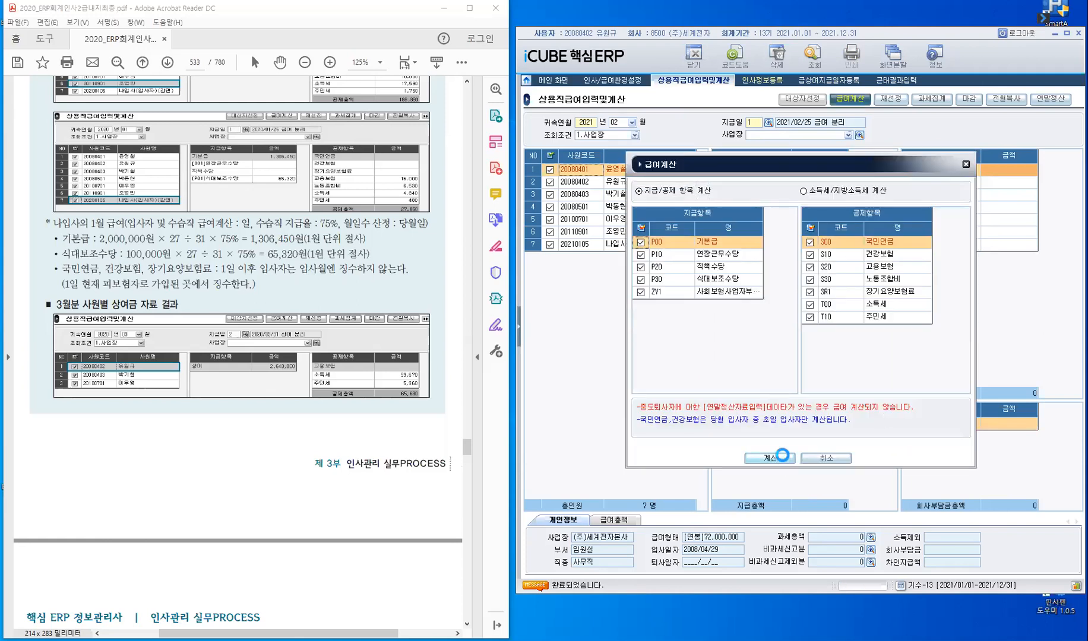
left_click(779, 457)
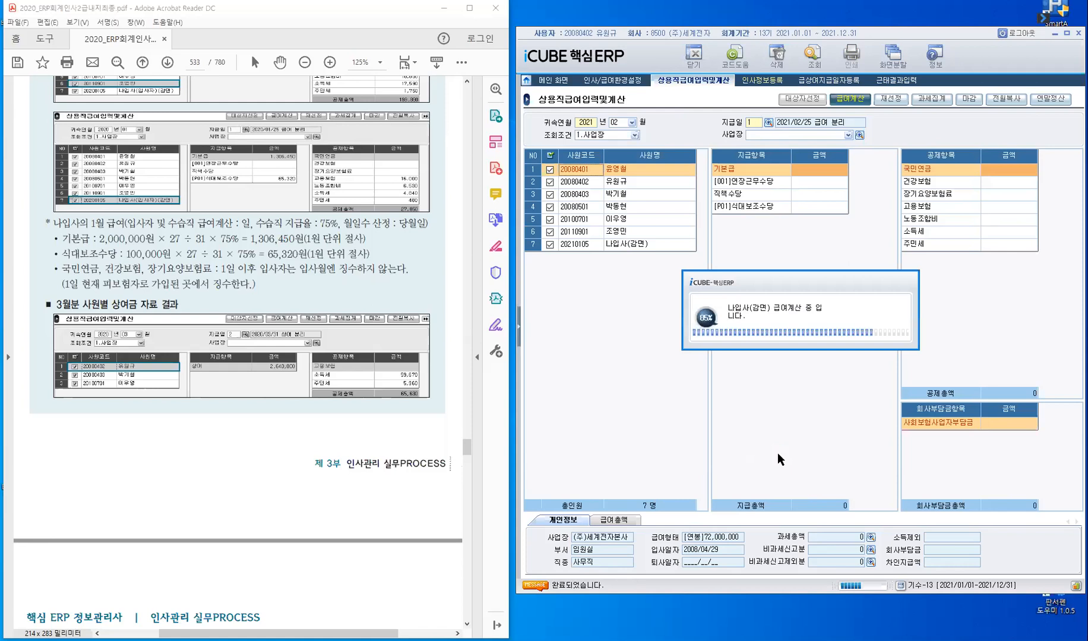
left_click(800, 343)
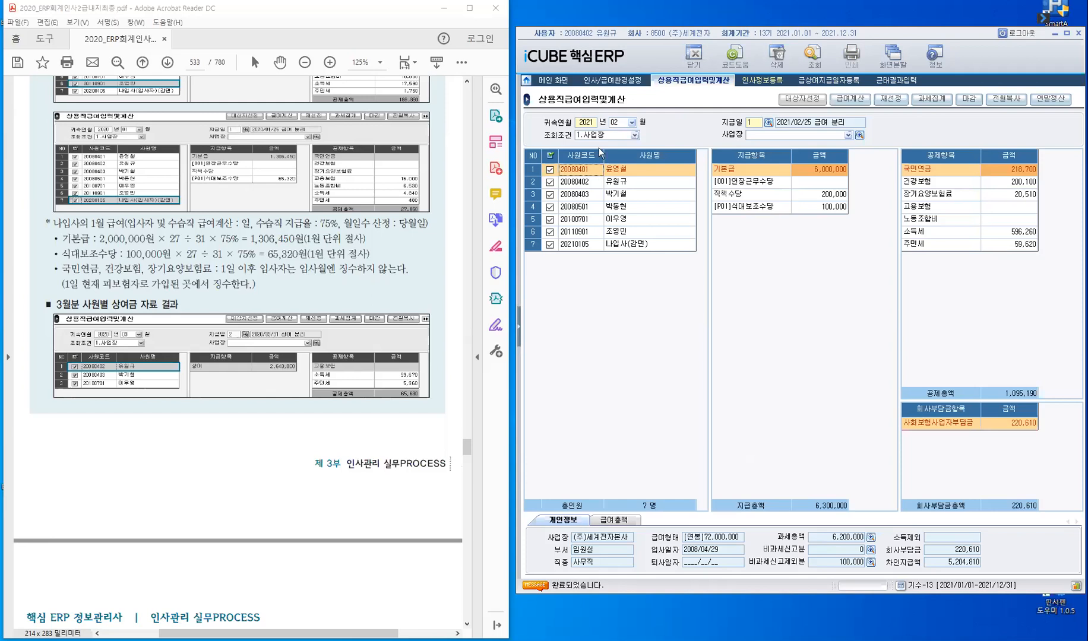
- Query the payroll for 귀속연월 2021/03 with the 2021/03/25 급여 payment date
left_click(631, 122)
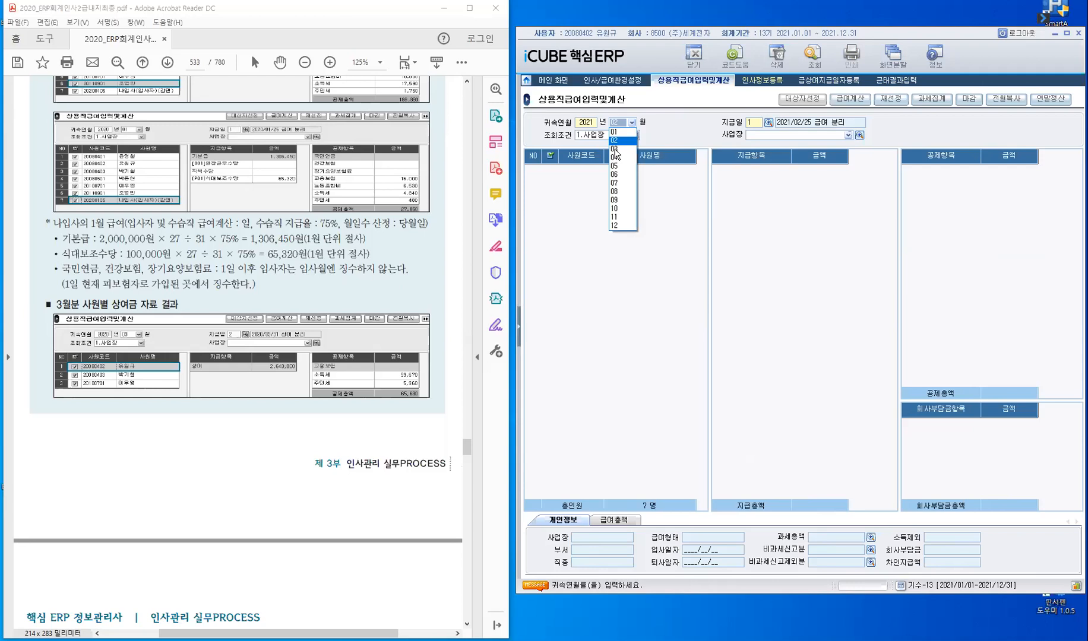
left_click(615, 151)
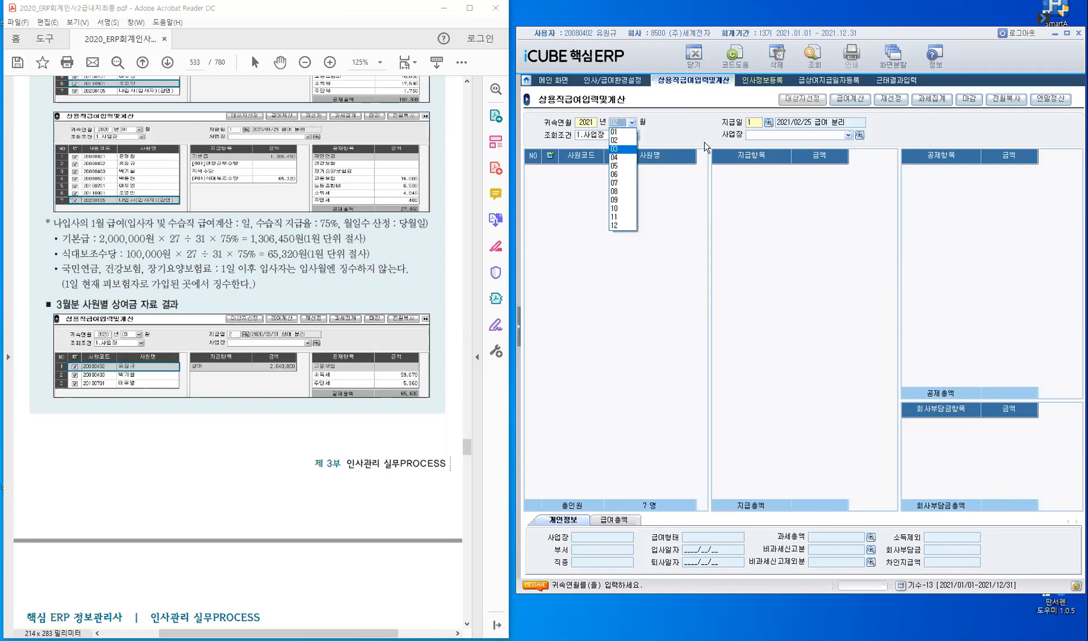
left_click(767, 122)
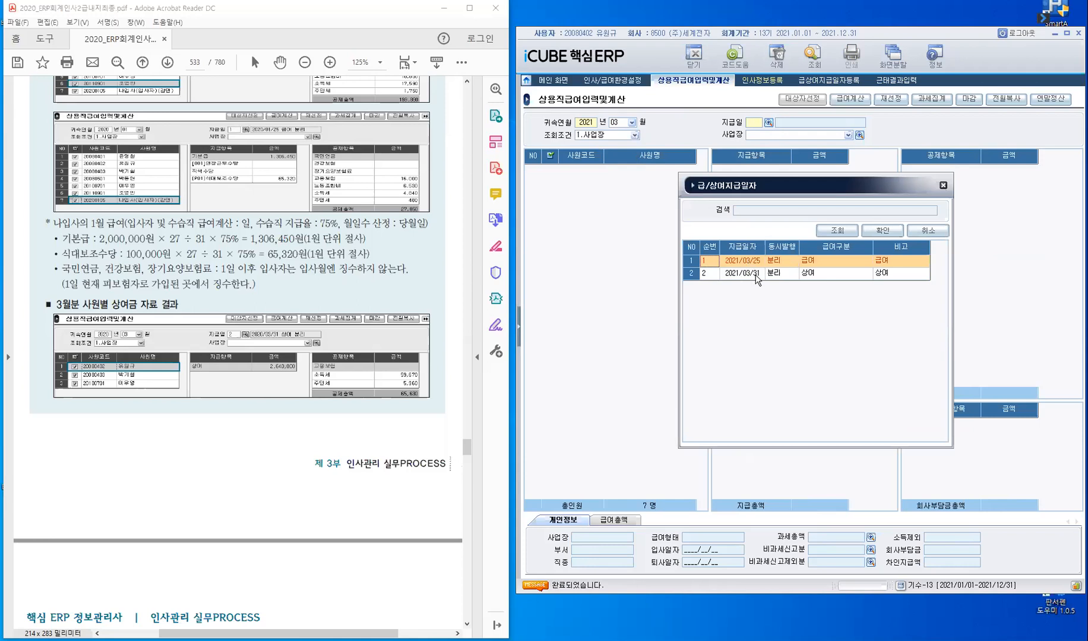
left_click(880, 236)
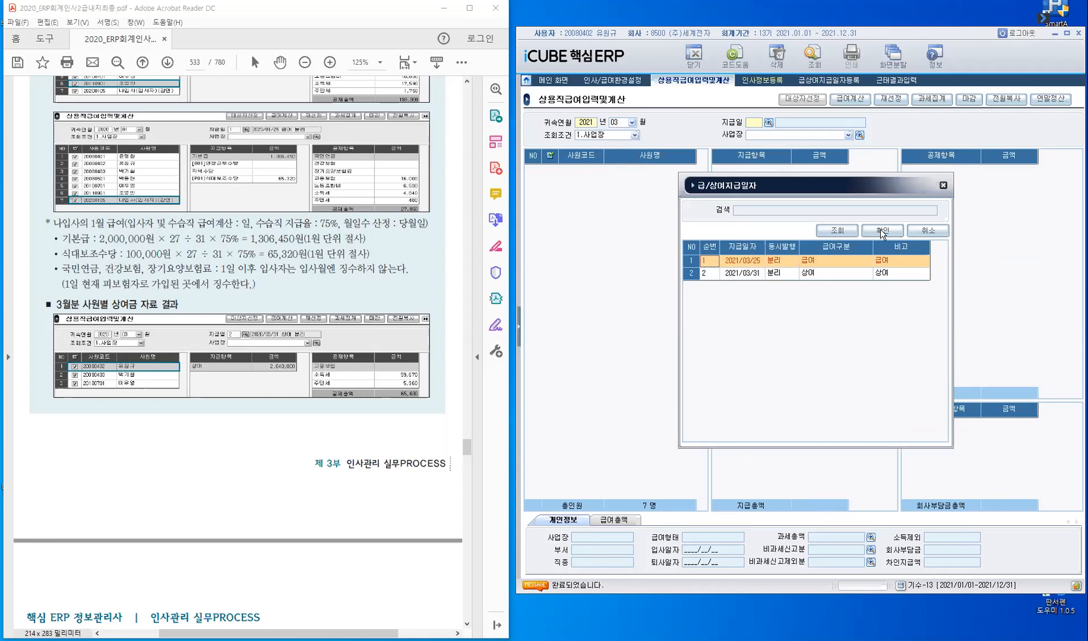
left_click(813, 56)
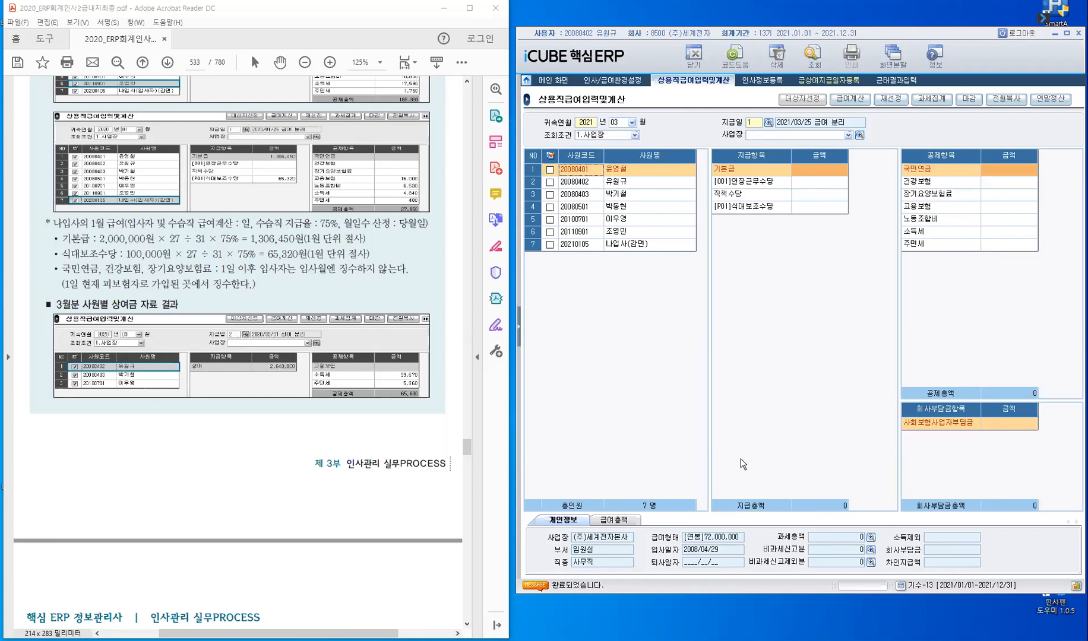
- Copy the 2021/01/25 급여 to all employees' March payroll with 전월복사, recalculating 소득세/지방소득세
left_click(550, 156)
left_click(998, 104)
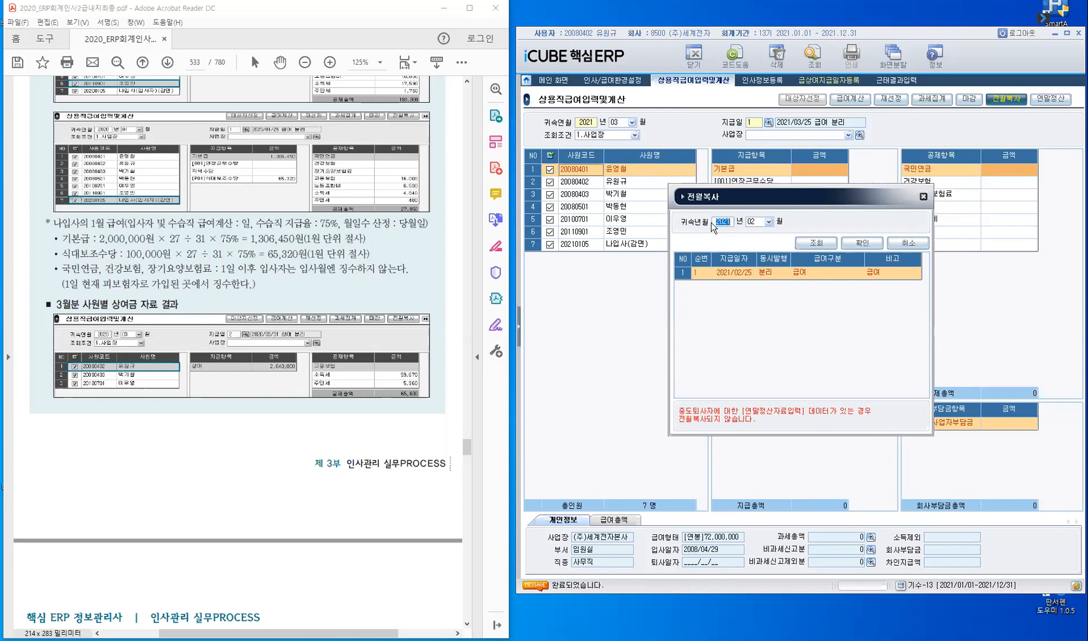
left_click(767, 223)
left_click(737, 275)
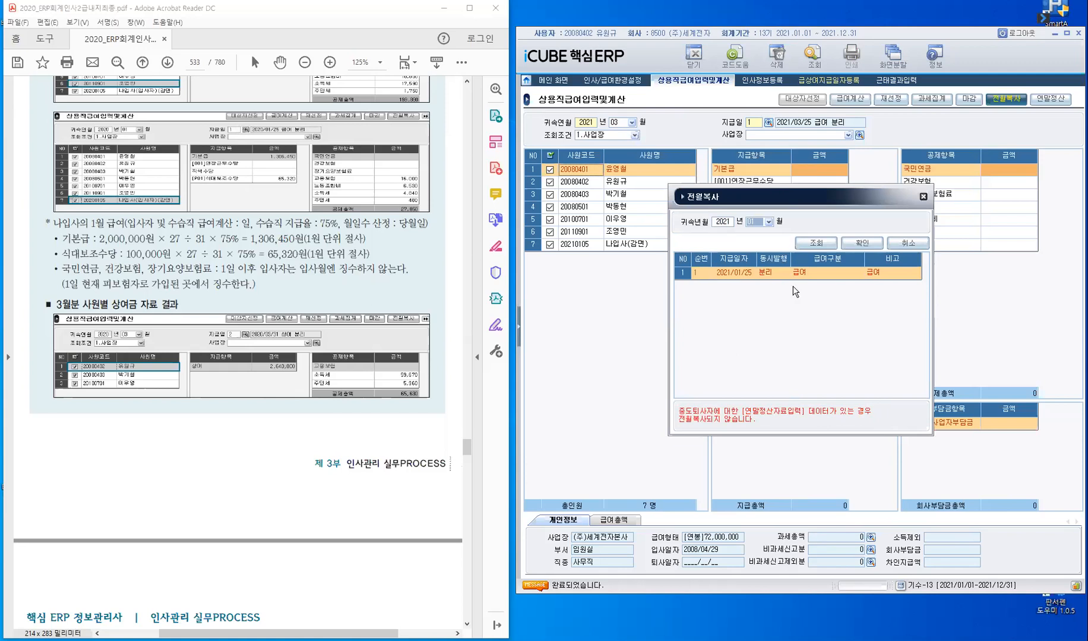
left_click(864, 244)
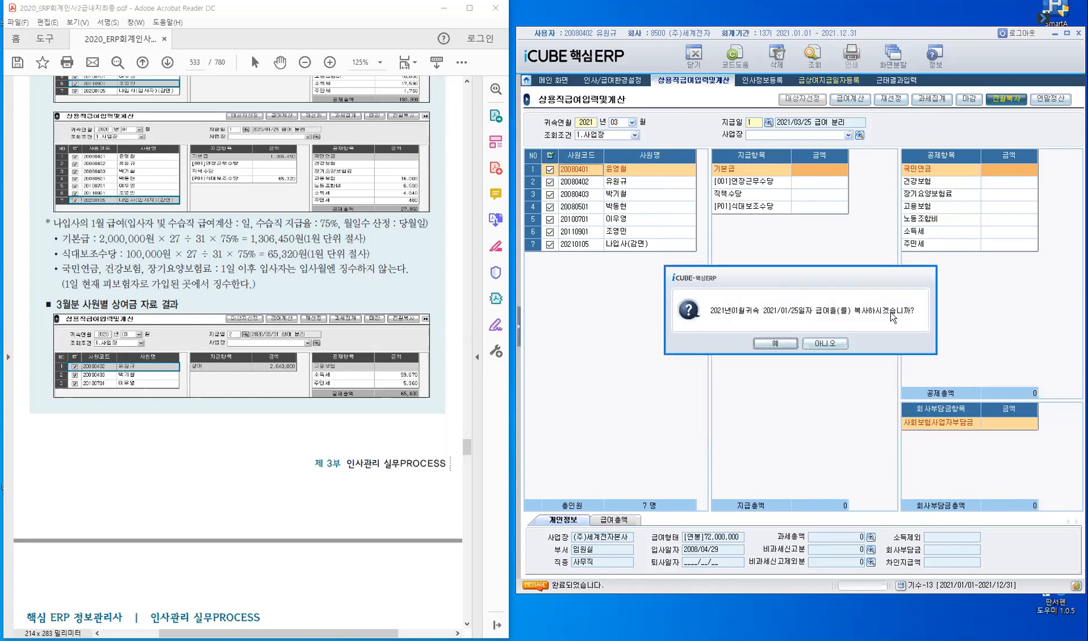
left_click(772, 344)
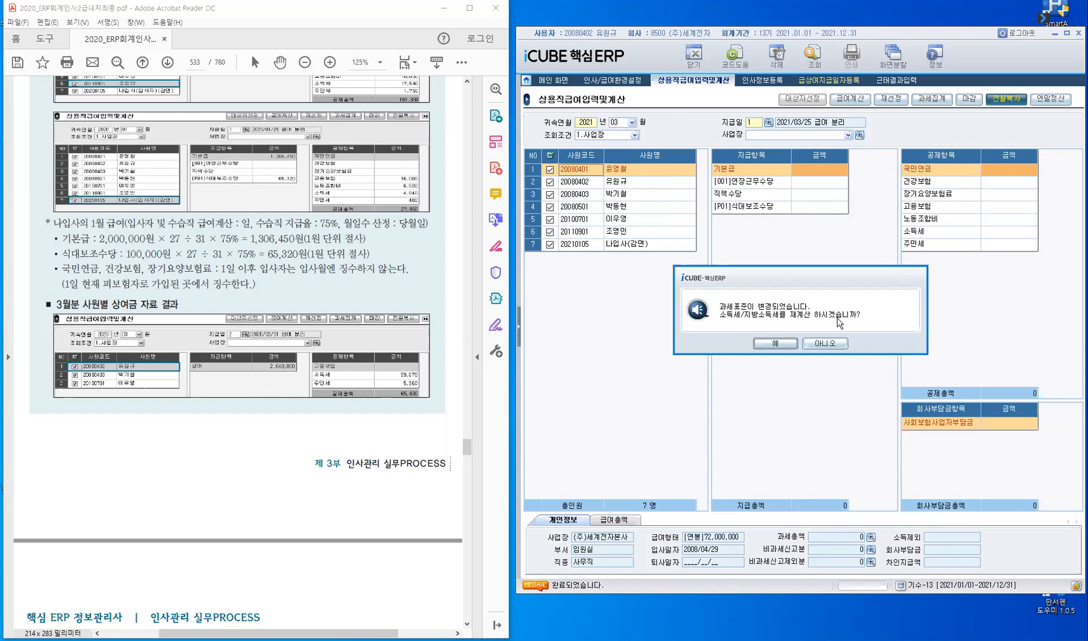
left_click(785, 347)
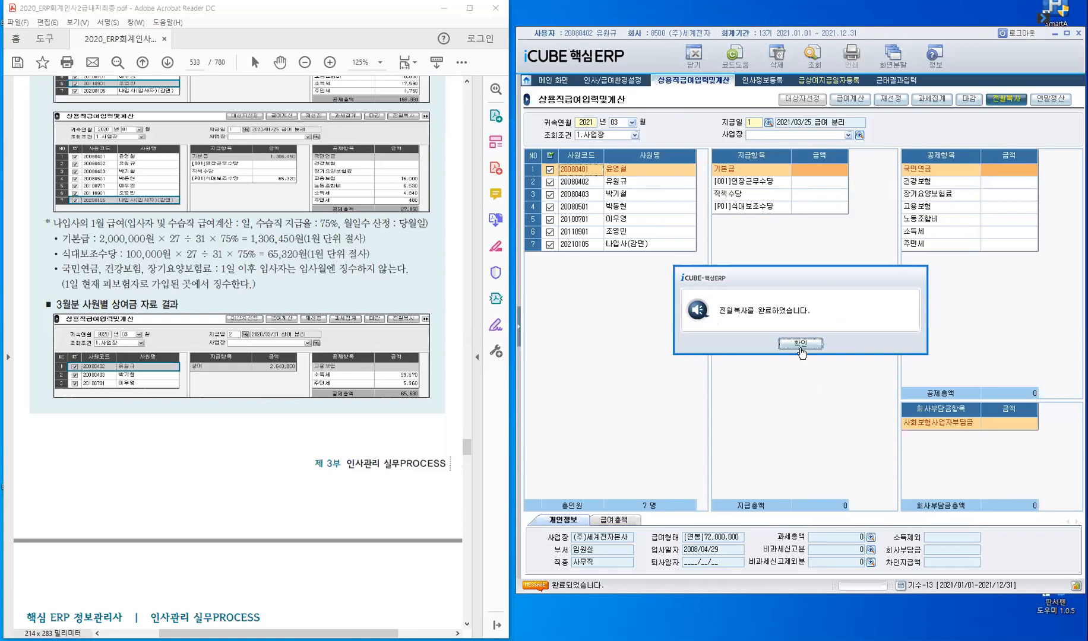
left_click(800, 344)
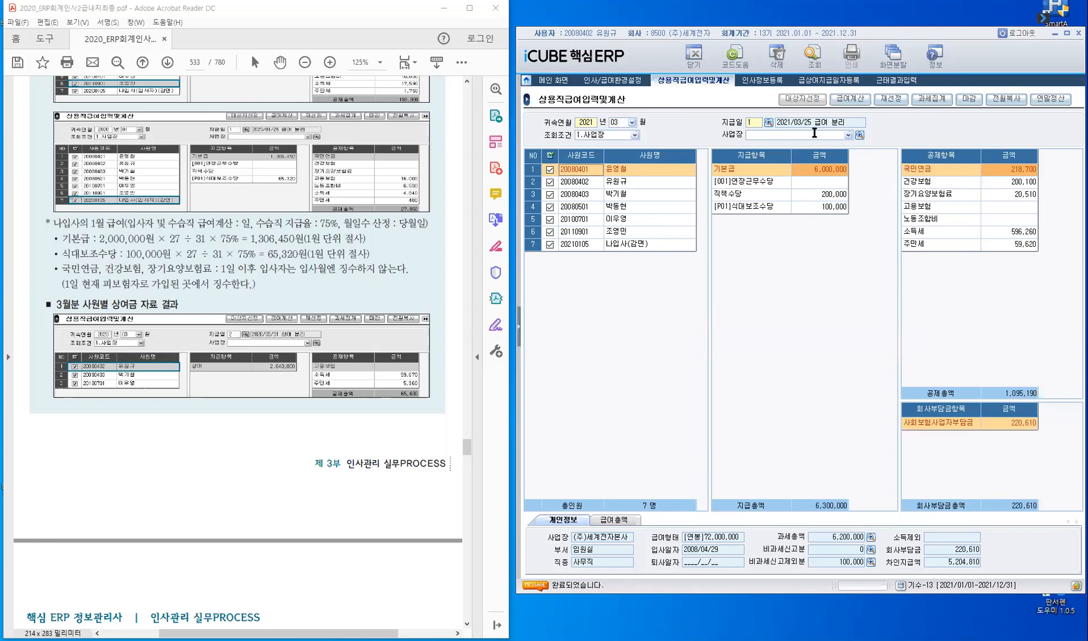
- Select all employees and recalculate only their March 소득세/지방소득세 through 급여계산
left_click(550, 156)
left_click(857, 104)
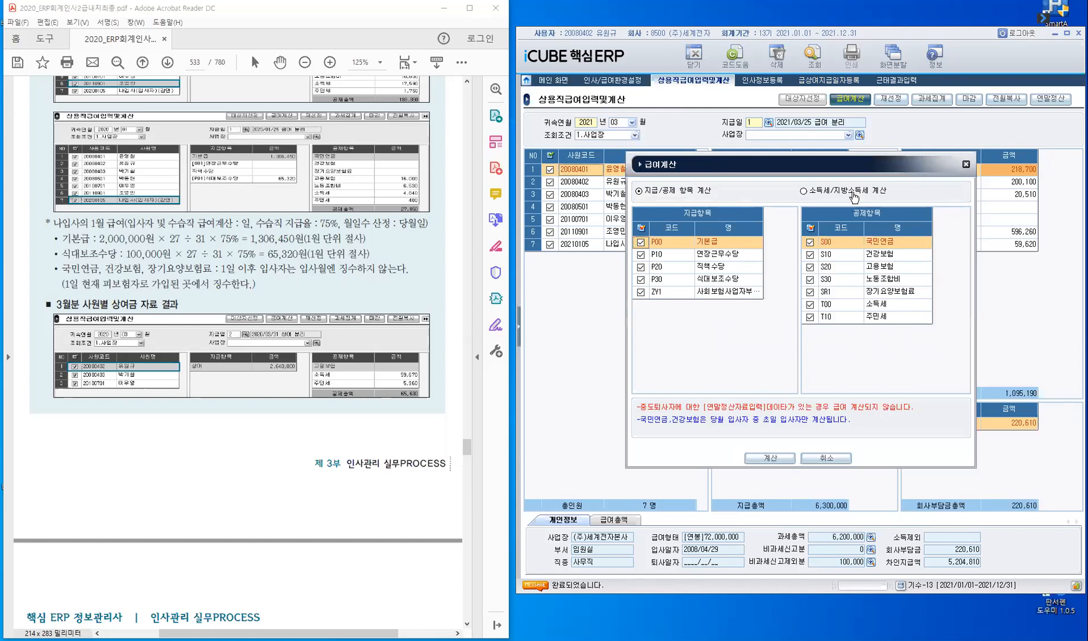
left_click(804, 191)
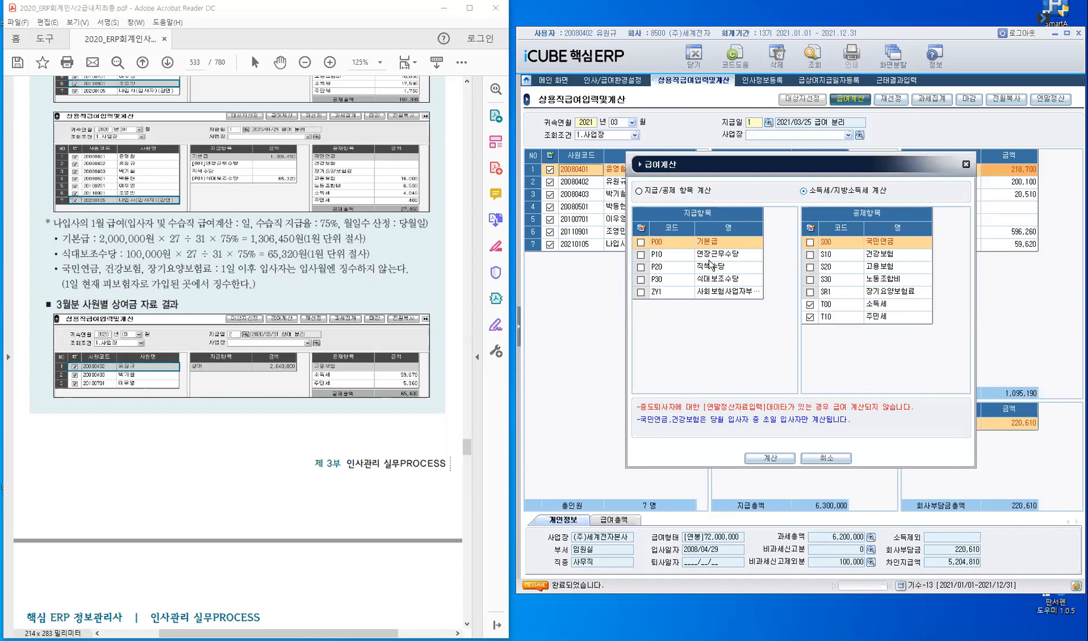
left_click(763, 460)
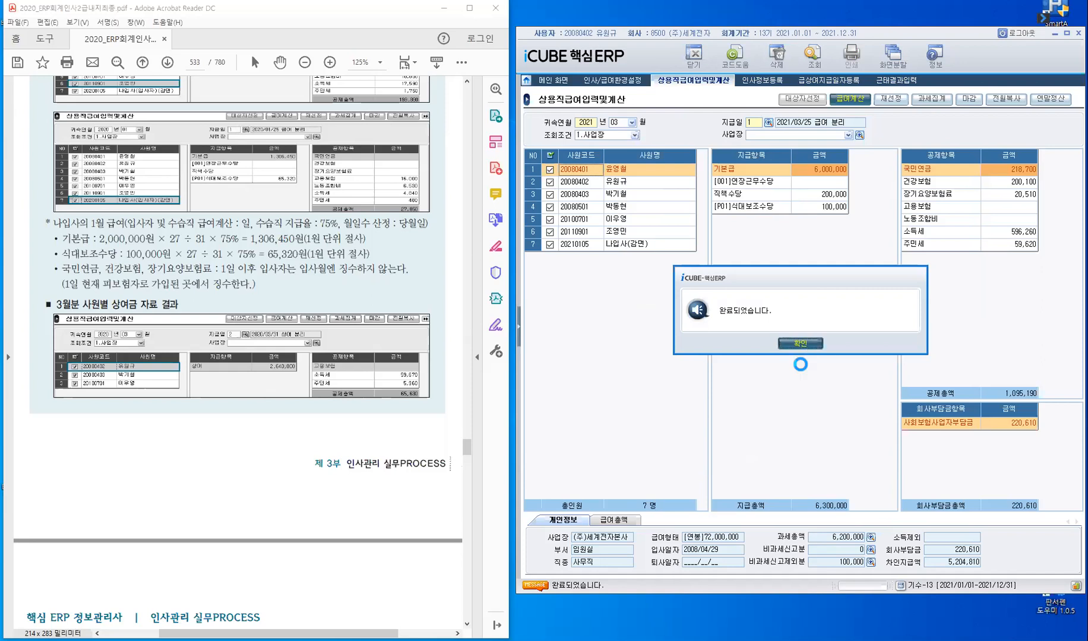
key("Return")
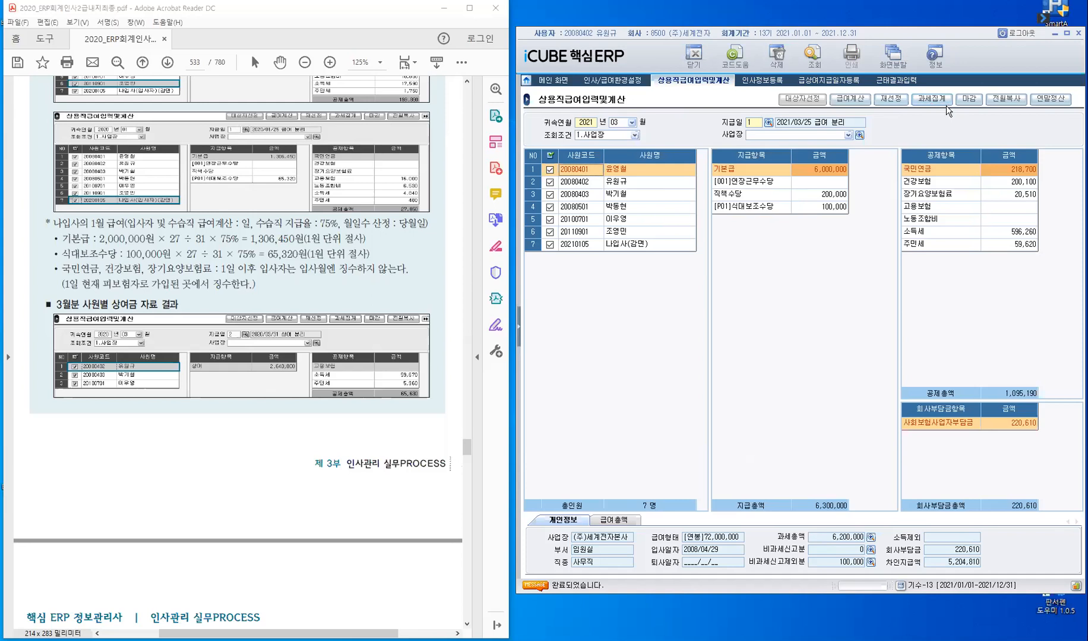
- Look at the 재선정 options, check 급상여지급일자등록 and 인사정보등록, and return to the March payroll calculation
left_click(889, 101)
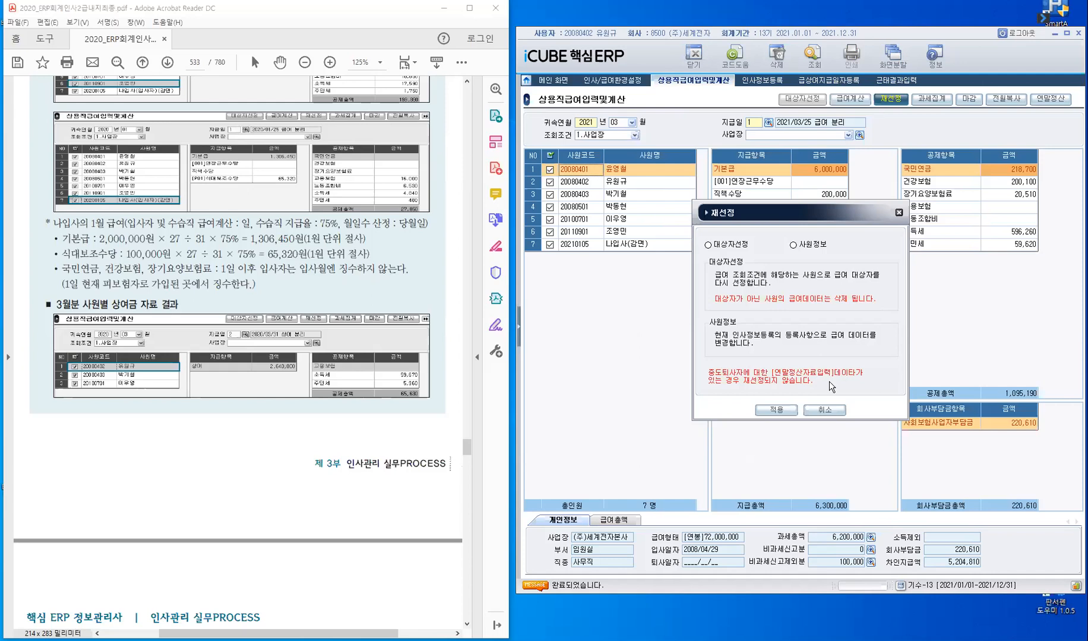
key("Escape")
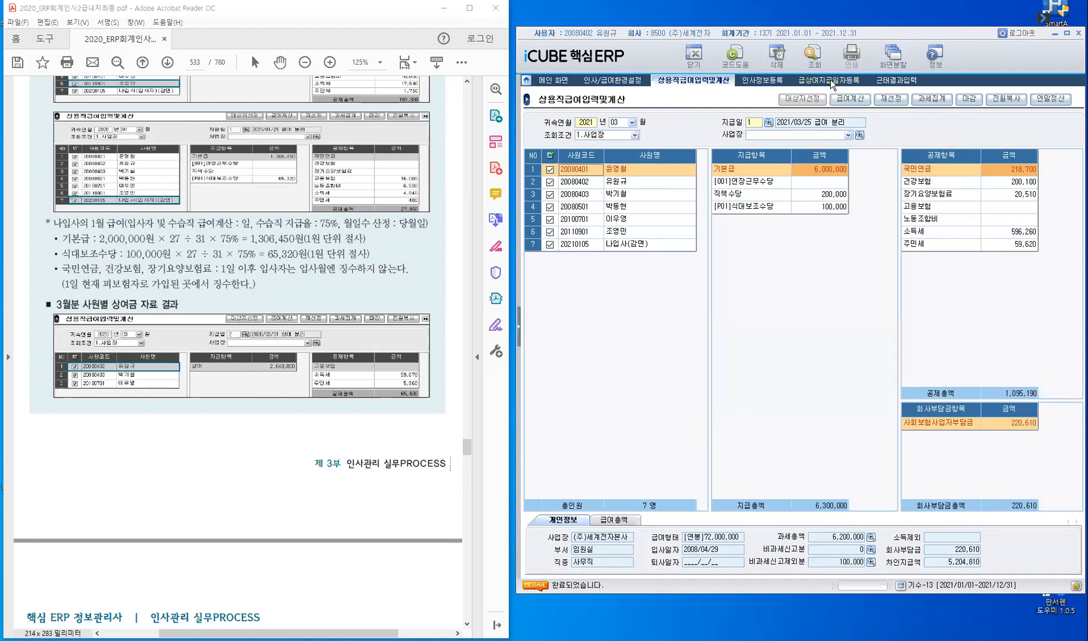
left_click(830, 80)
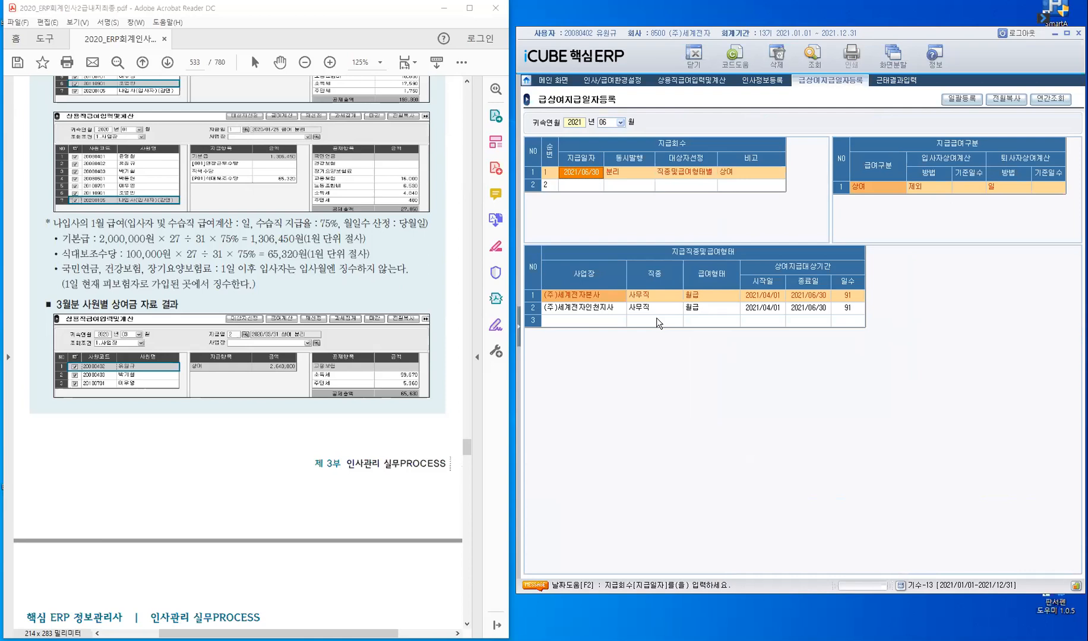
left_click(758, 82)
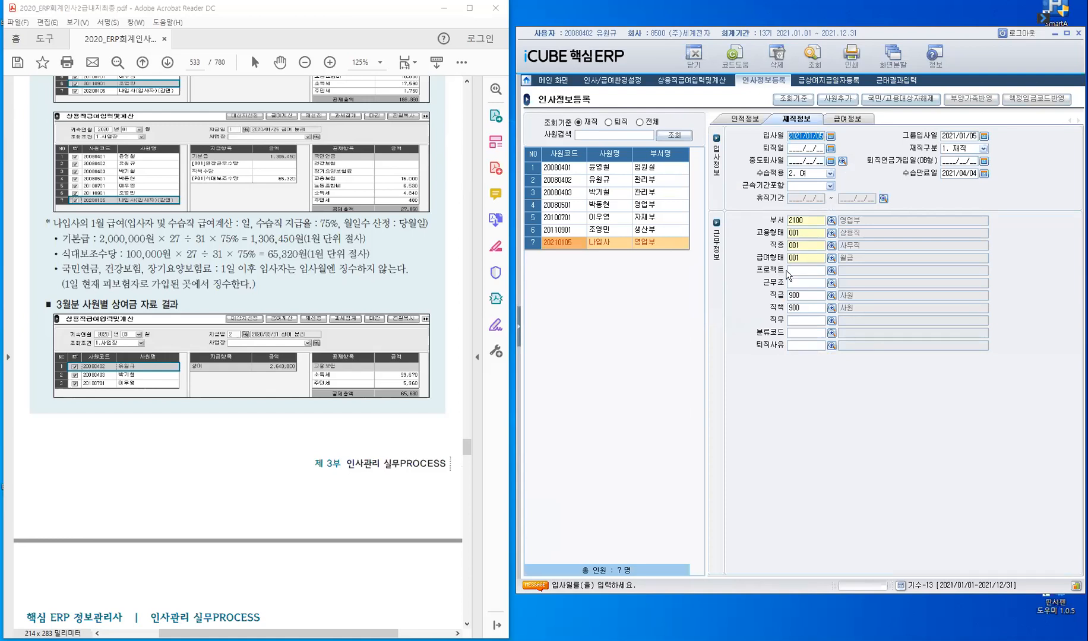
left_click(692, 80)
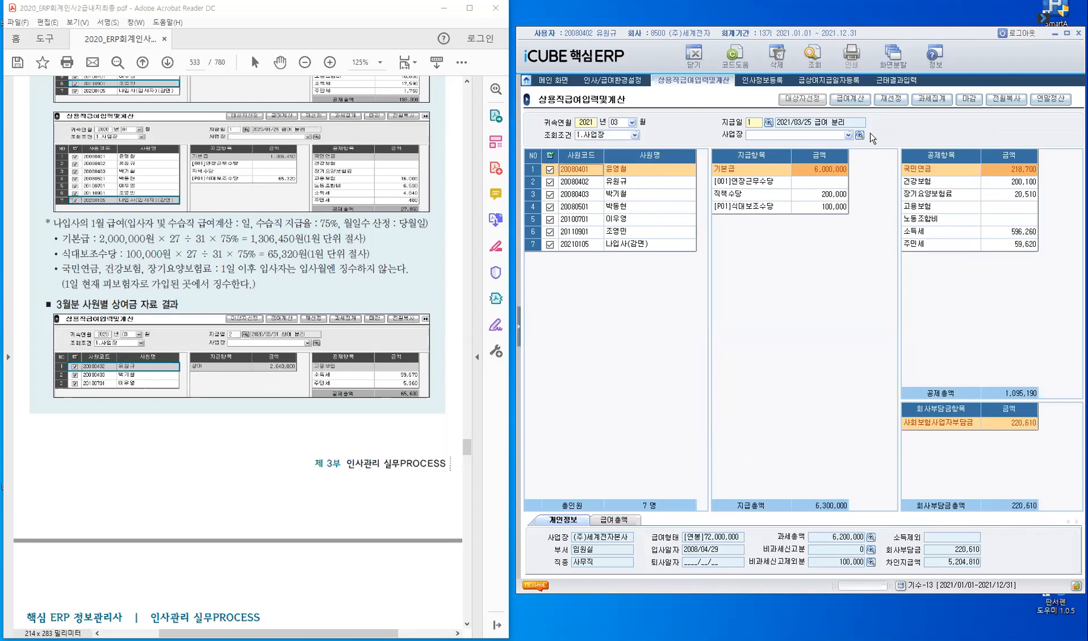
- Review the 대상자선정 option of 재선정 and the 과세집계 item list, closing both without applying
left_click(892, 103)
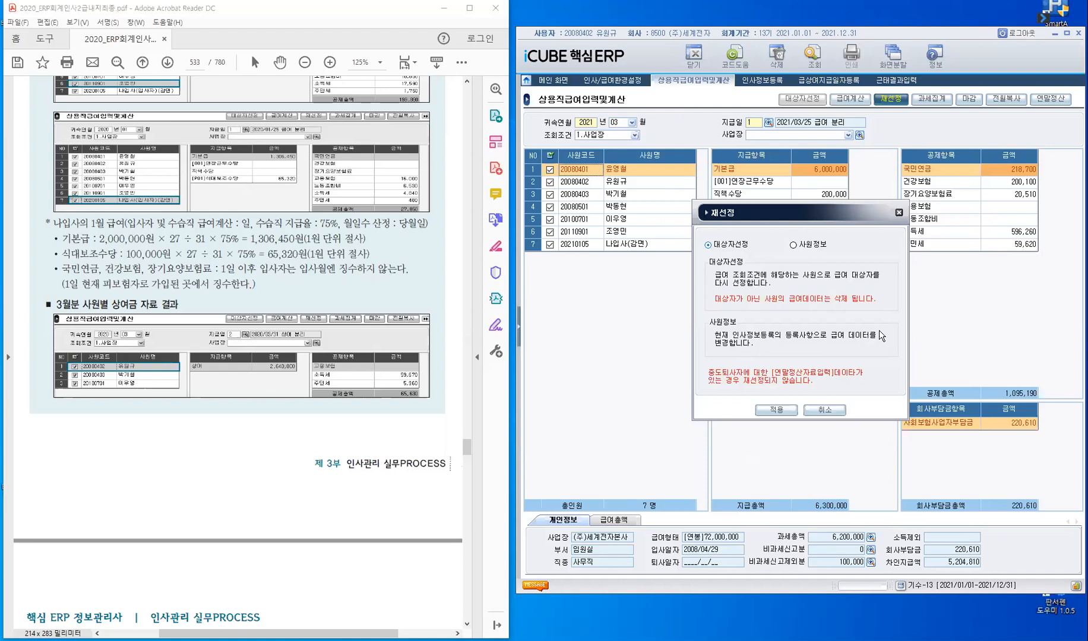
left_click(825, 410)
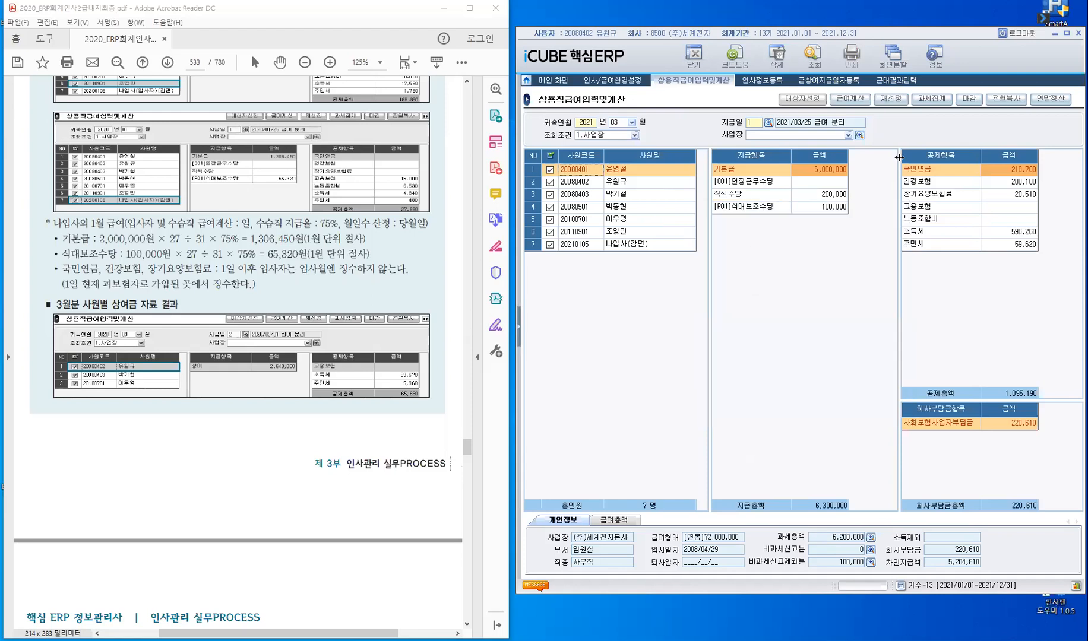
left_click(931, 99)
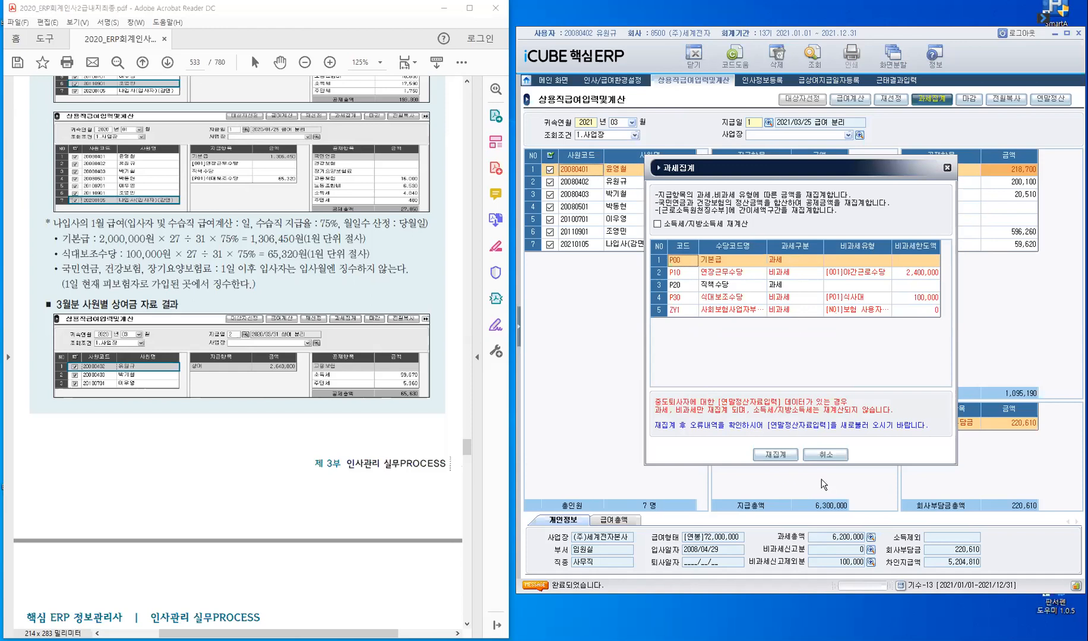
left_click(828, 455)
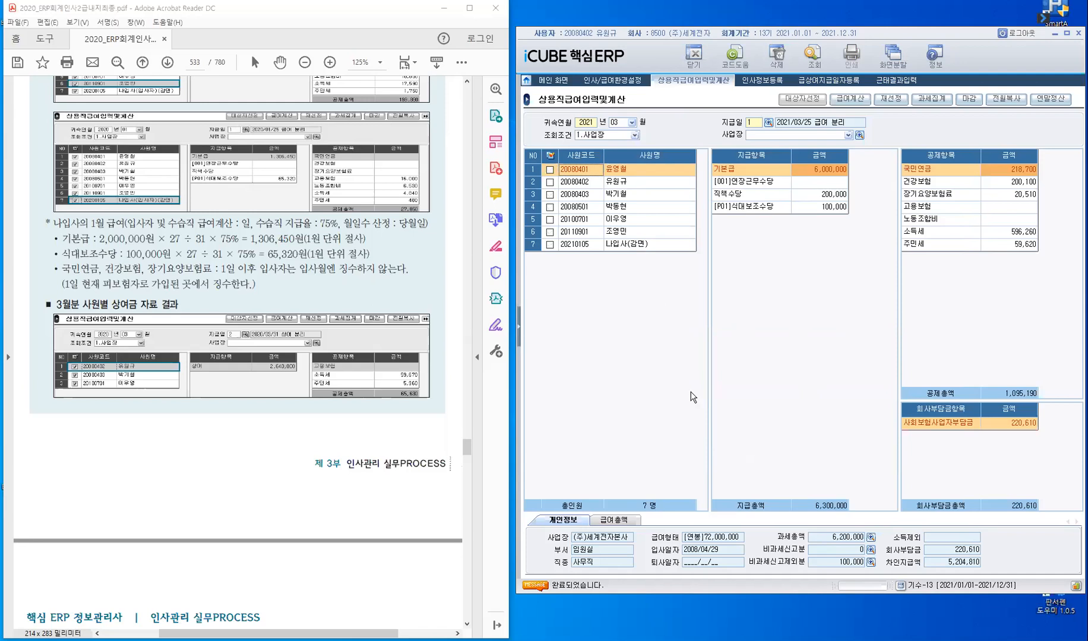
- Select all employees except the one in row 6 and close (마감) their 2021/03/25 급여 data
left_click(551, 156)
left_click(550, 156)
left_click(550, 233)
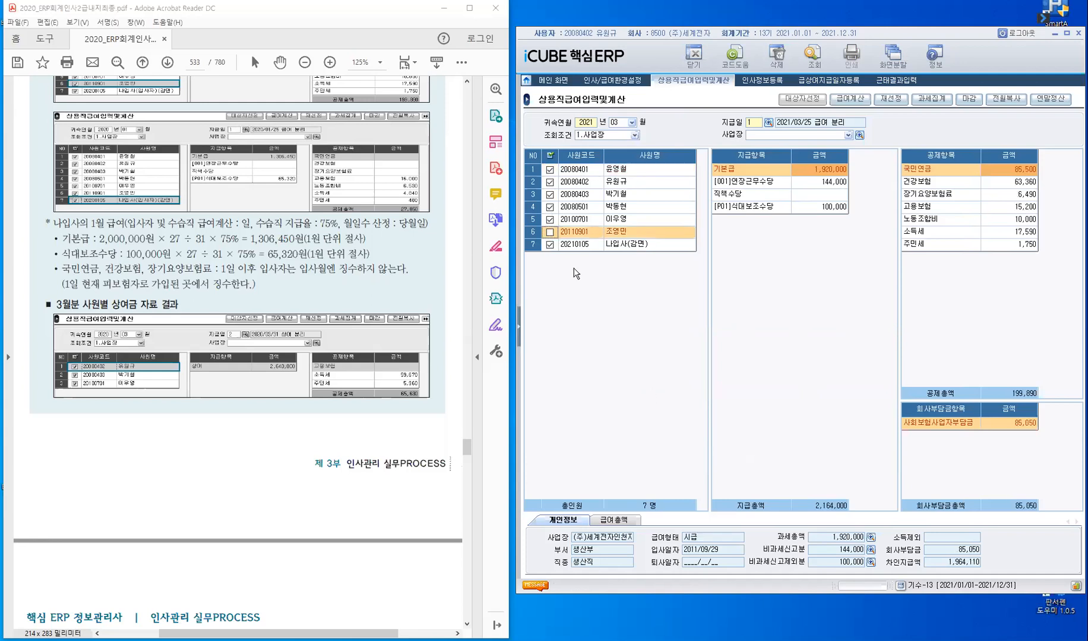
left_click(971, 101)
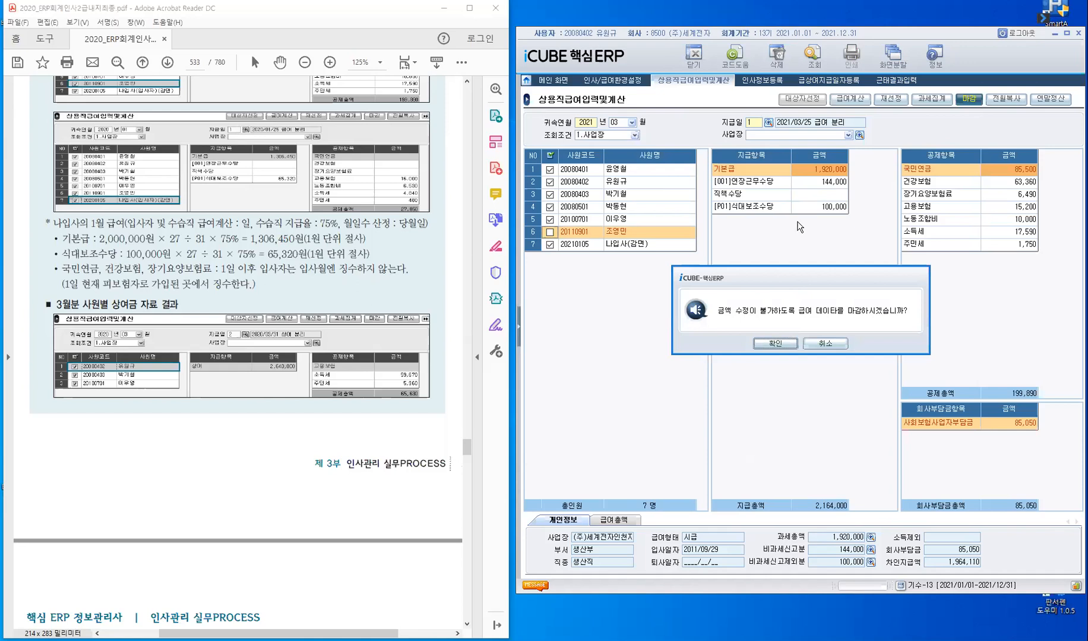
left_click(776, 284)
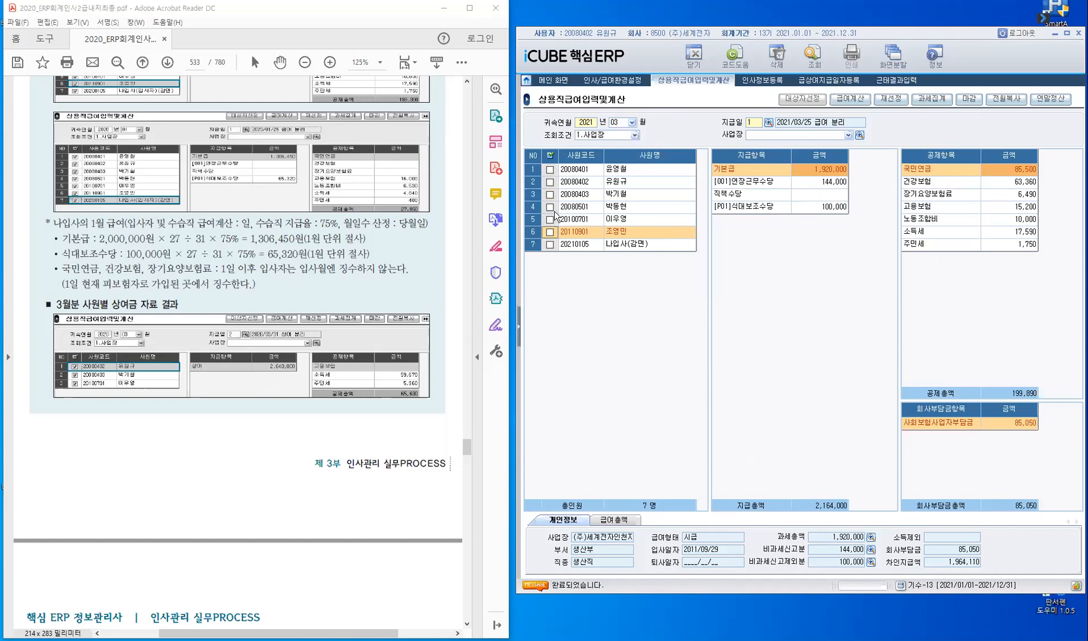
- Compare the closed March payroll entries in rows 2 and 5 with the open one in row 6, and select row 6
left_click(592, 184)
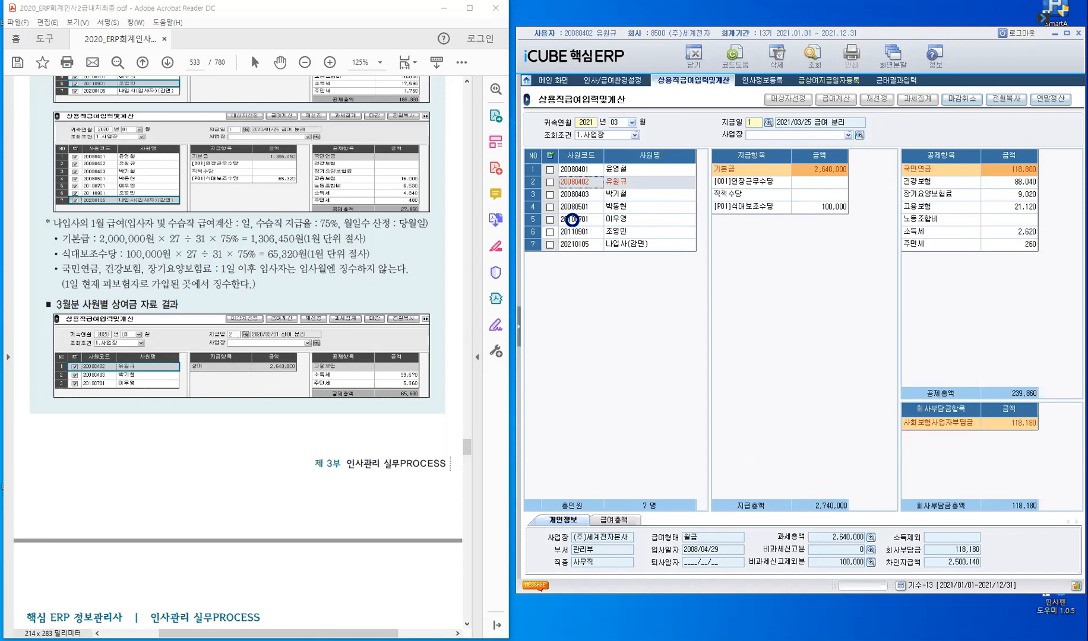
left_click(572, 222)
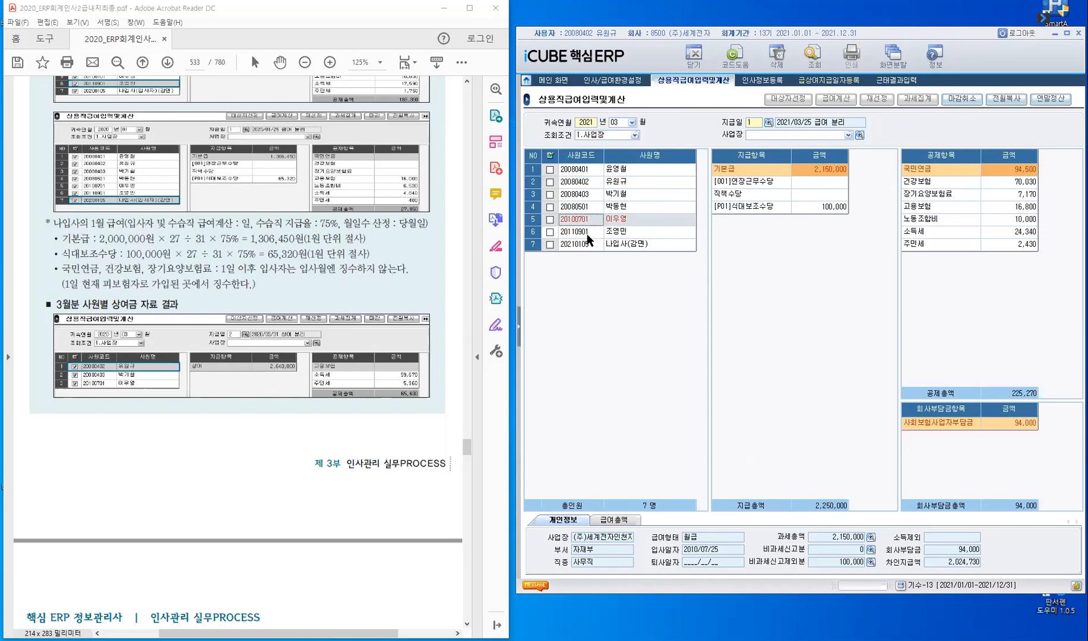
left_click(586, 234)
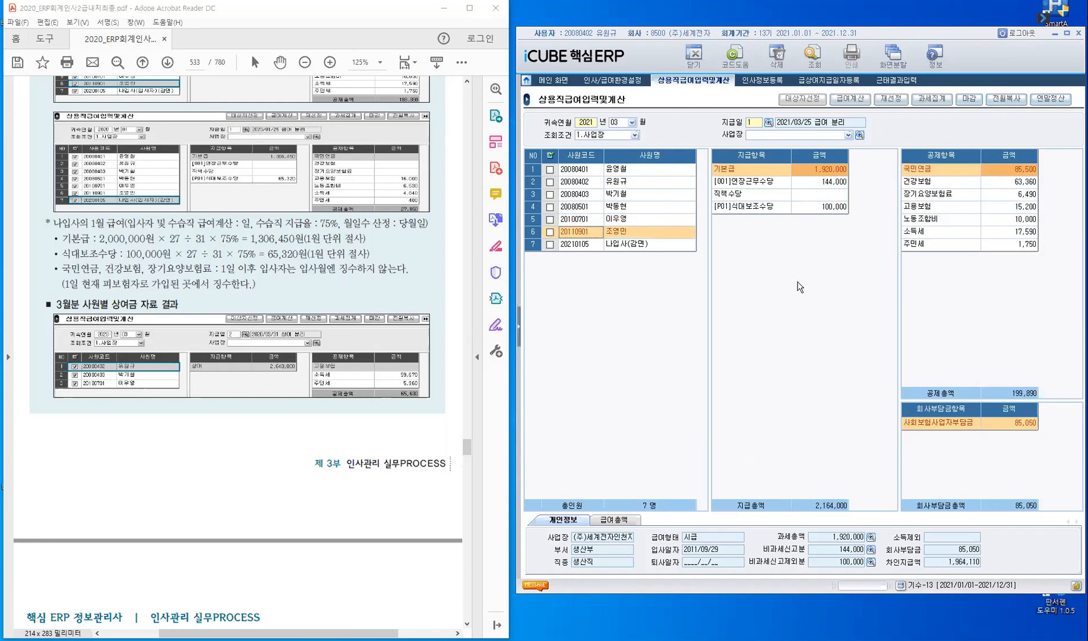
key("space")
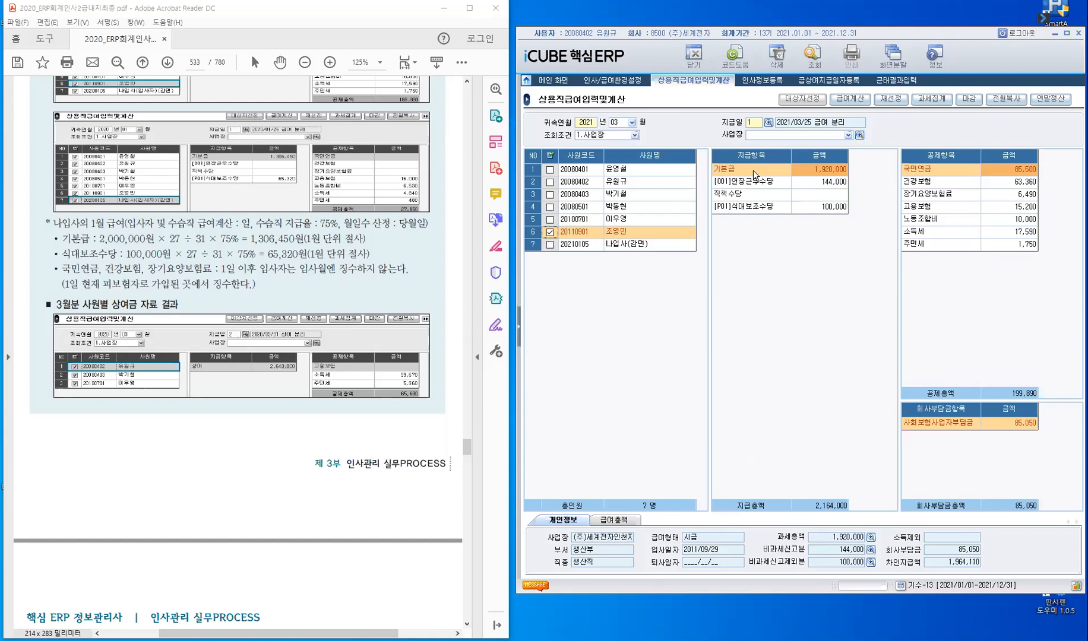
- View the March 급여총액 summary and look through its 과세상세내역 breakdown
left_click(618, 521)
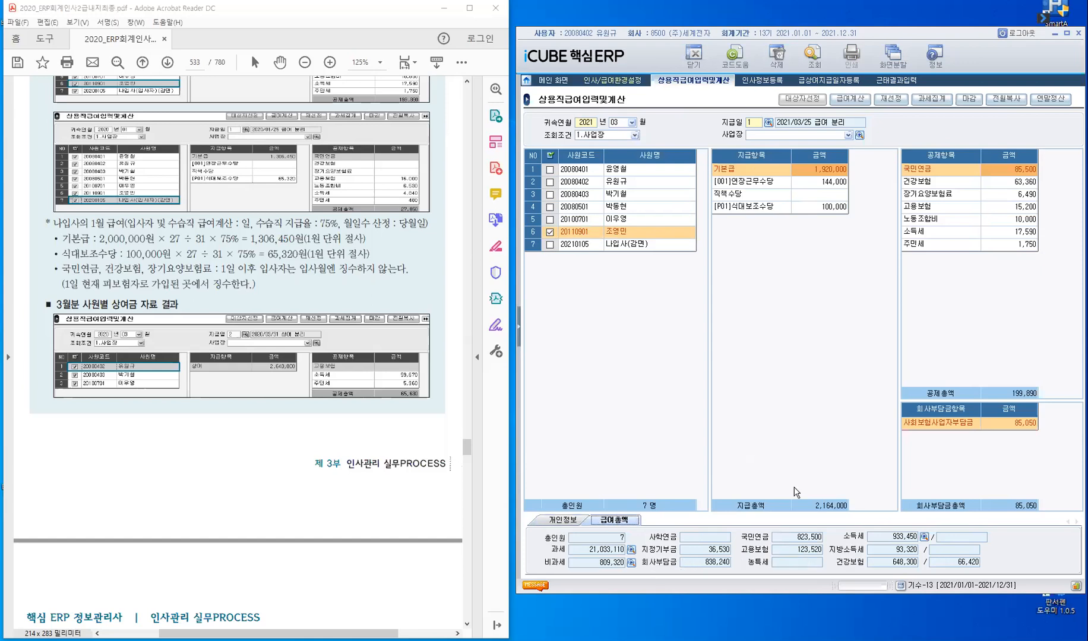
left_click(631, 550)
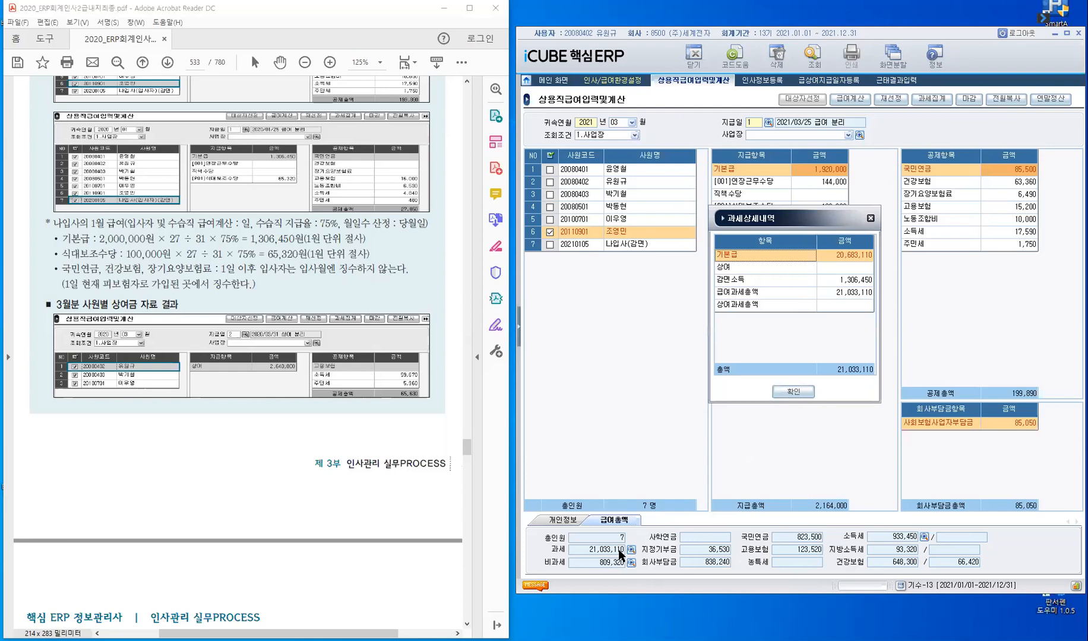
left_click(871, 219)
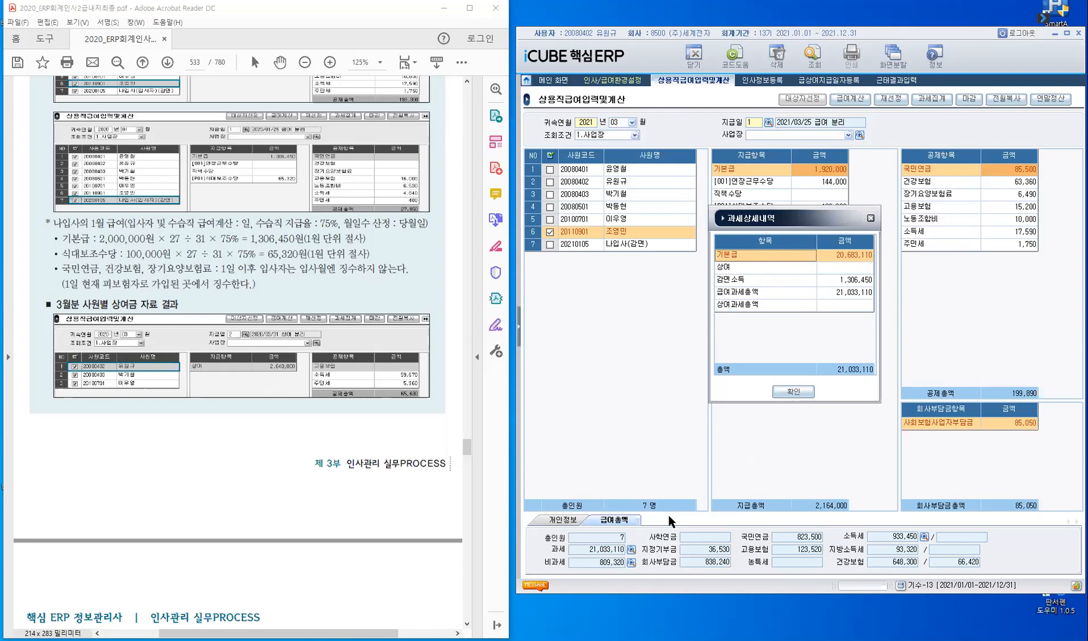
- Examine the March 비과세상세내역, comparing 생산직야간근로(신고포함) with 식대,자가운전등(신고제외), and close the breakdown
left_click(631, 562)
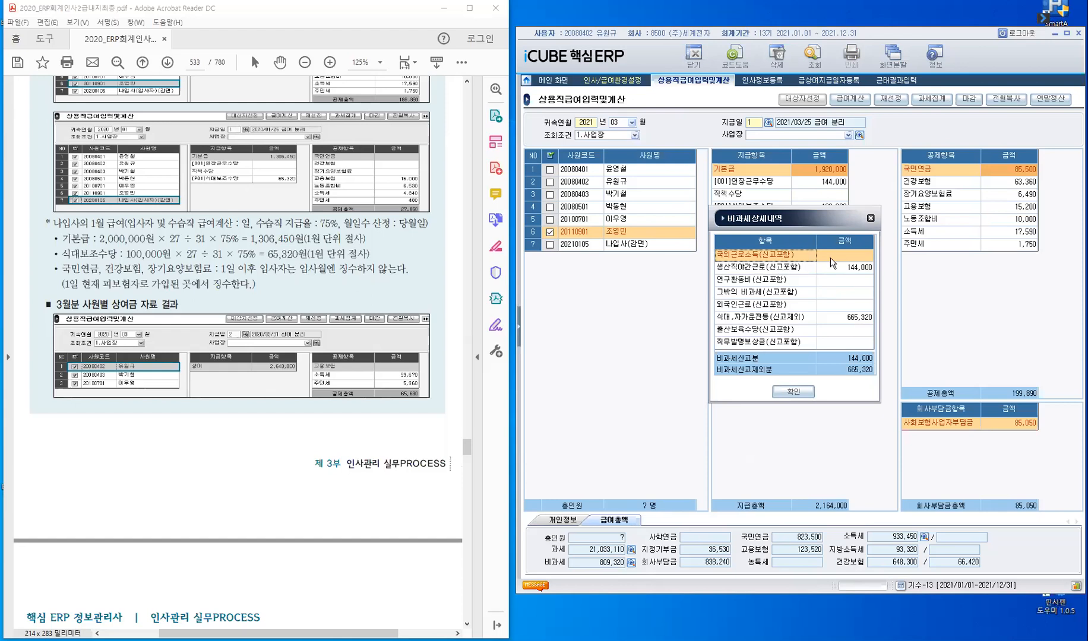
left_click(870, 263)
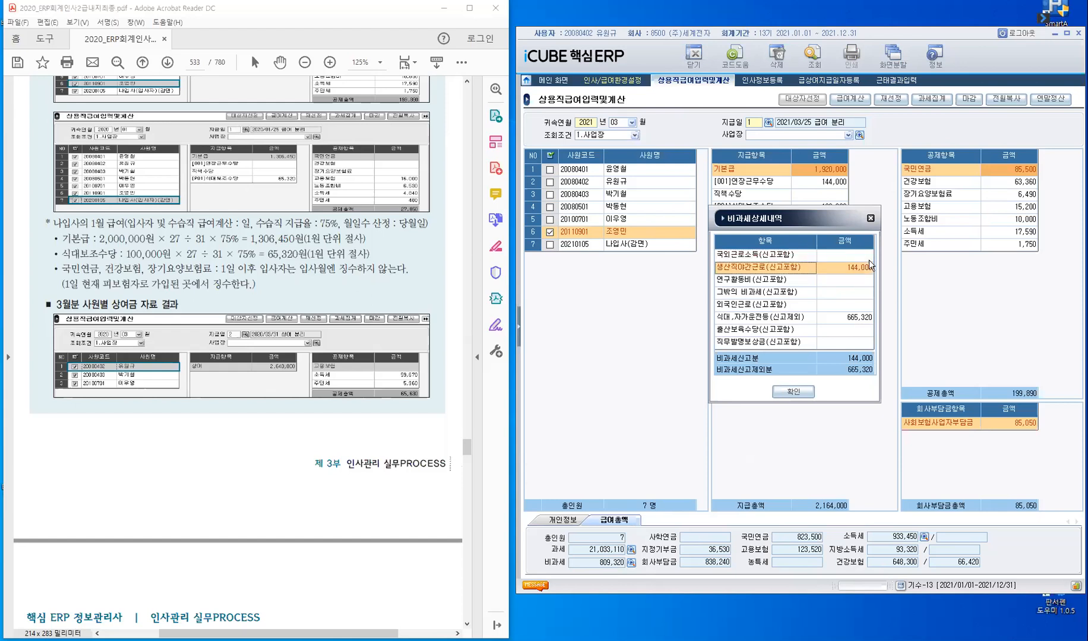
left_click(756, 321)
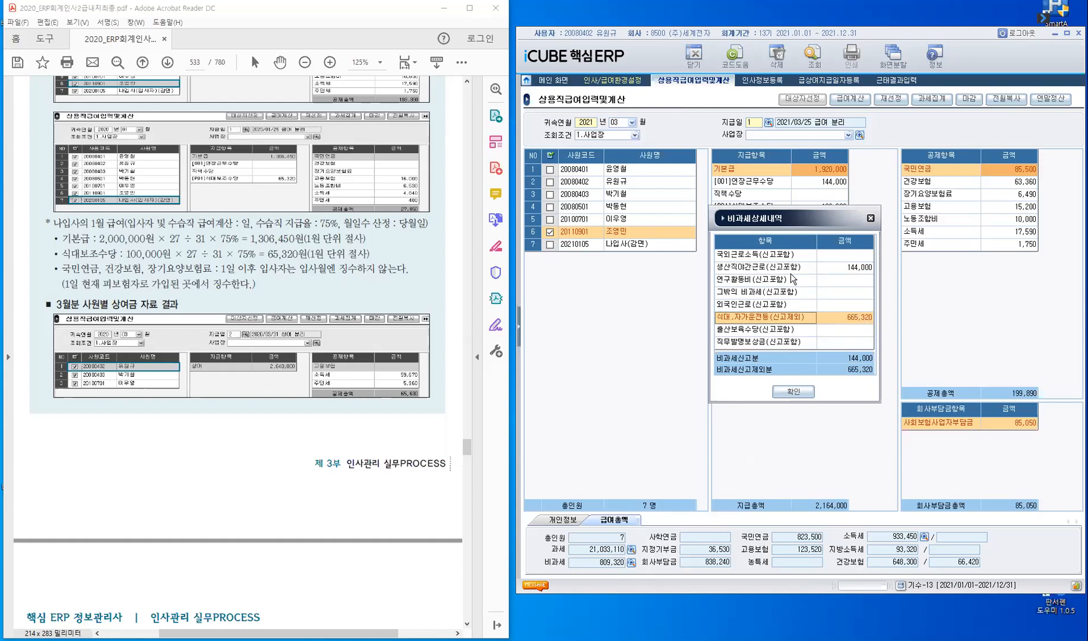
left_click(790, 269)
left_click(794, 321)
left_click(797, 268)
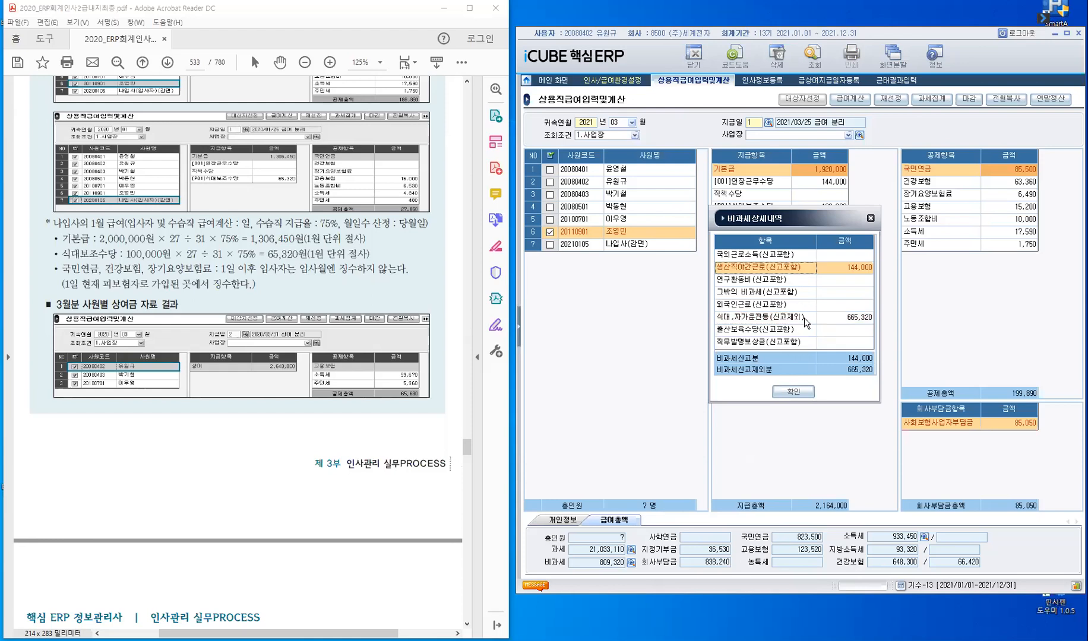
left_click(801, 318)
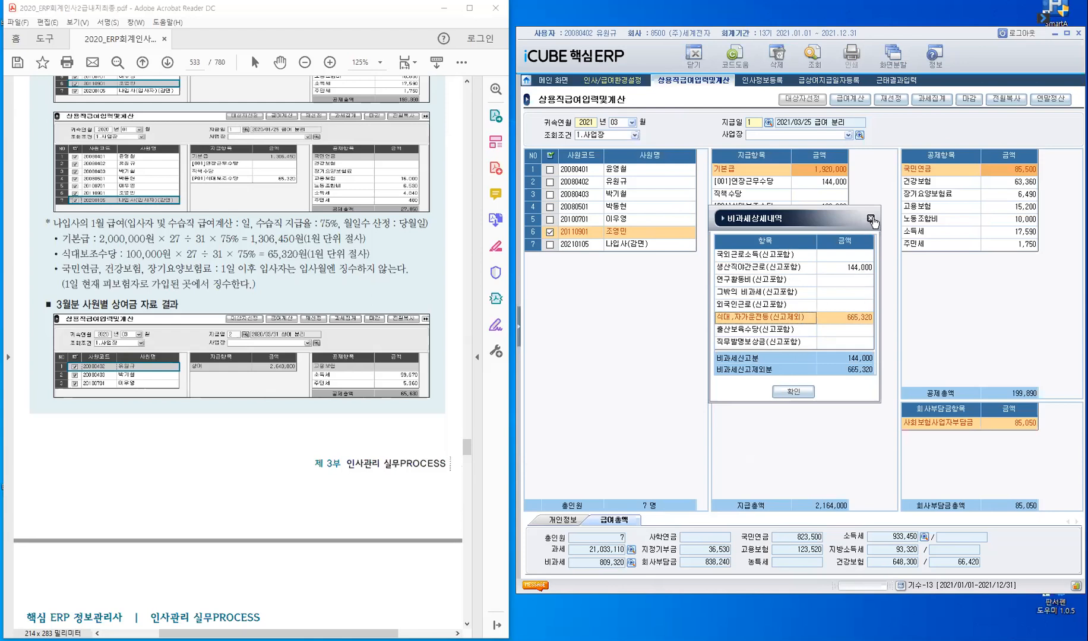
left_click(784, 393)
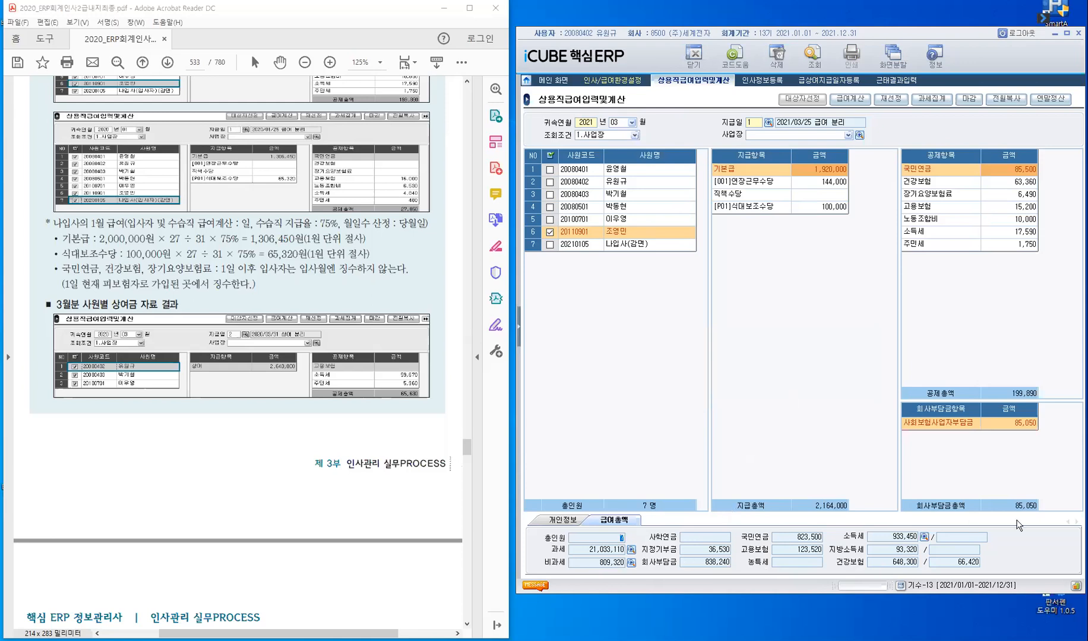
- Load the March 2021 bonus run with payment date 2021/03/31 상여
left_click(616, 523)
left_click(632, 123)
left_click(695, 187)
left_click(768, 122)
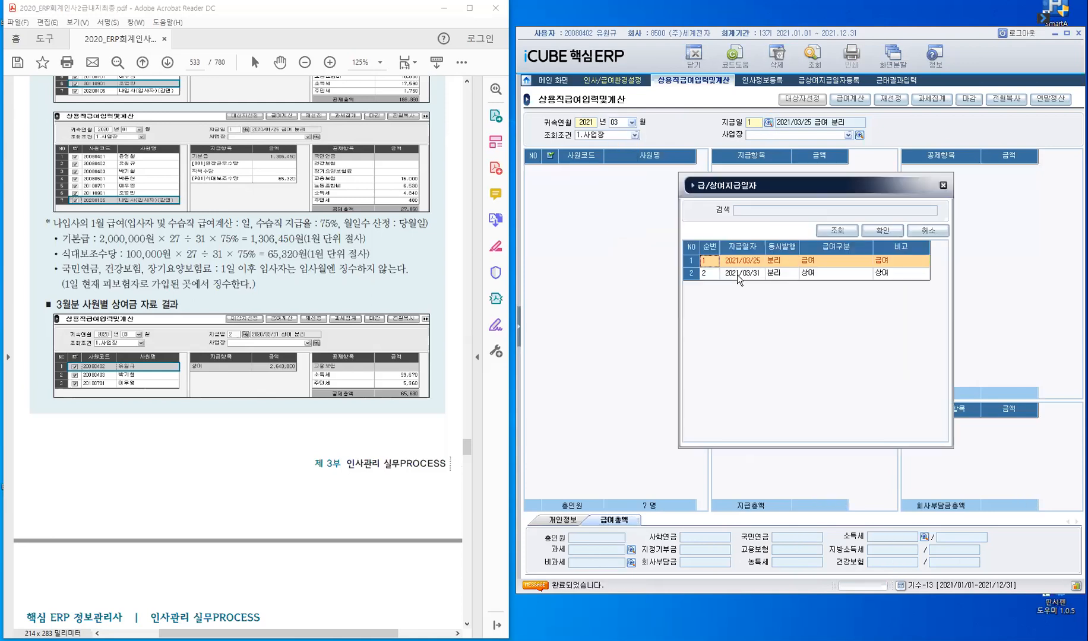
left_click(738, 274)
left_click(883, 231)
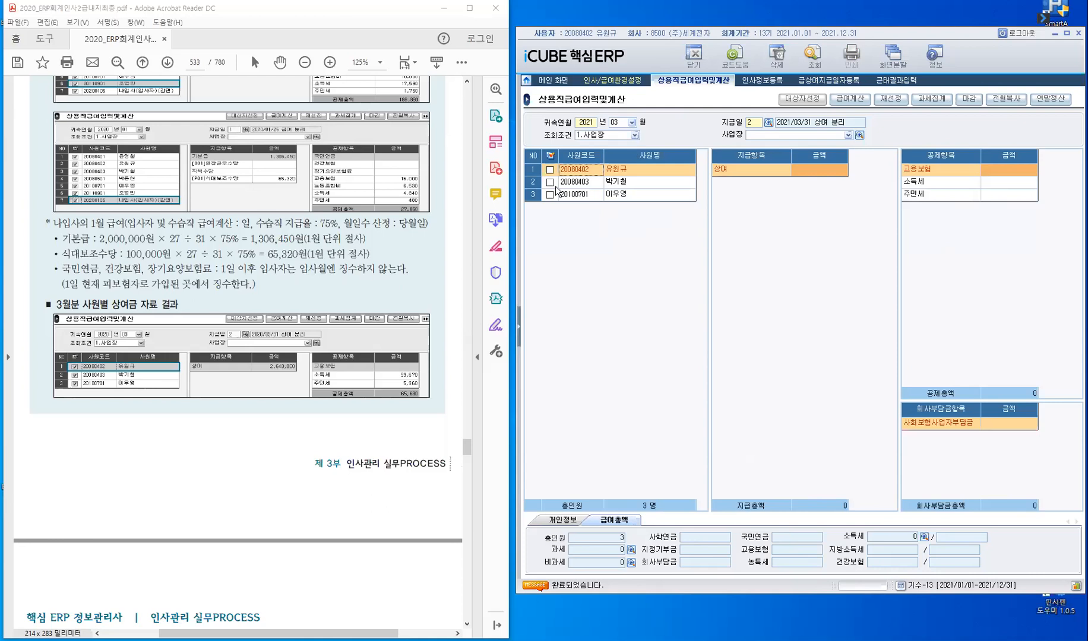
- Calculate 상여, 고용보험, 소득세 and 주민세 for all employees in the March bonus run with 급여계산
left_click(550, 157)
left_click(852, 101)
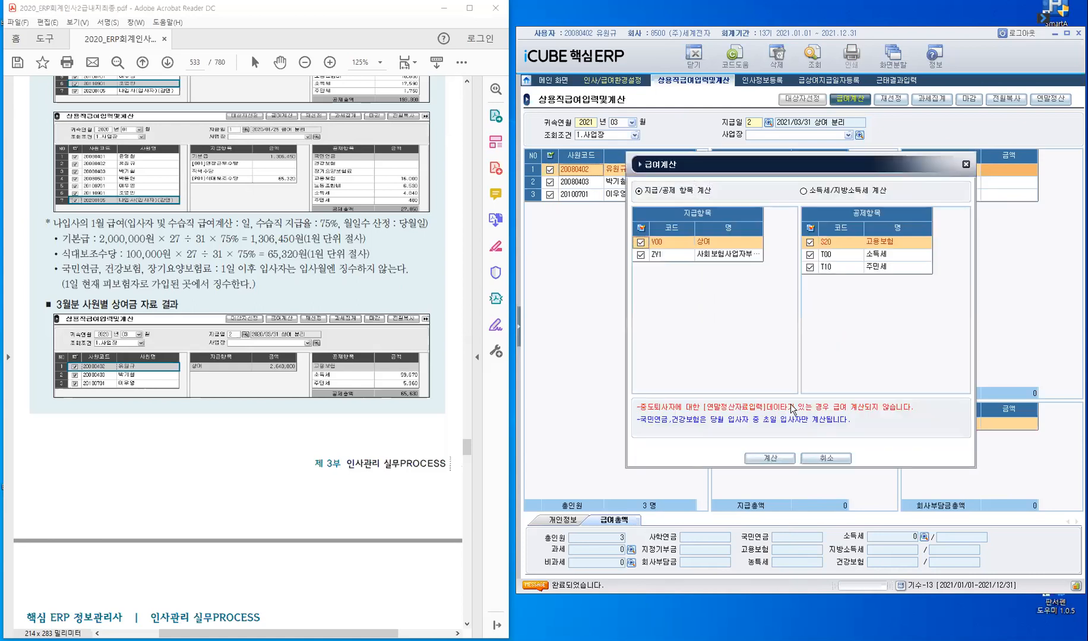
left_click(778, 459)
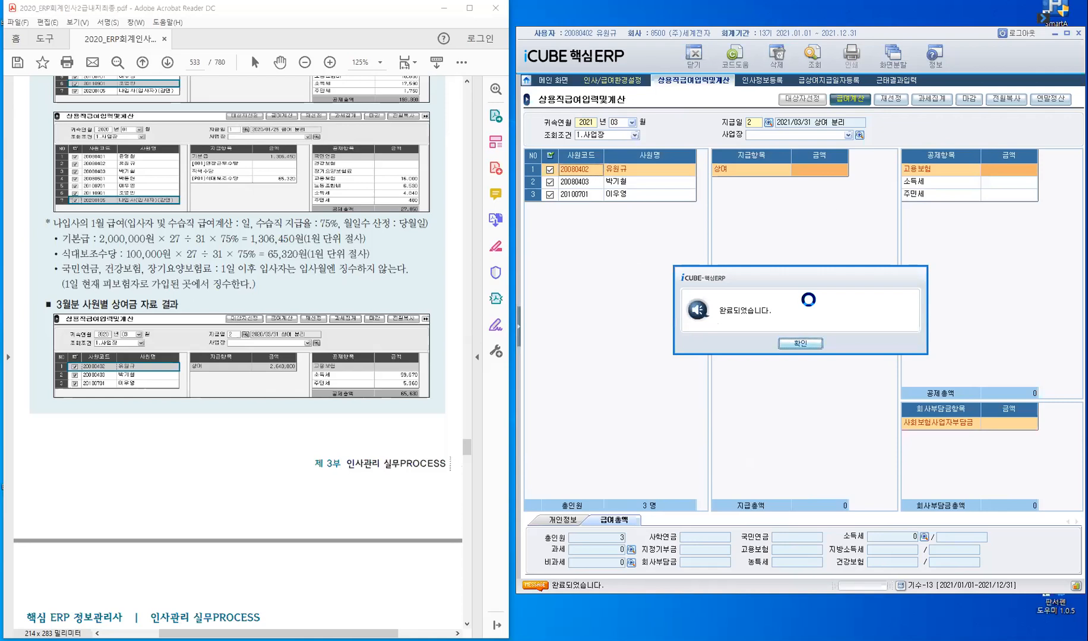
key("Return")
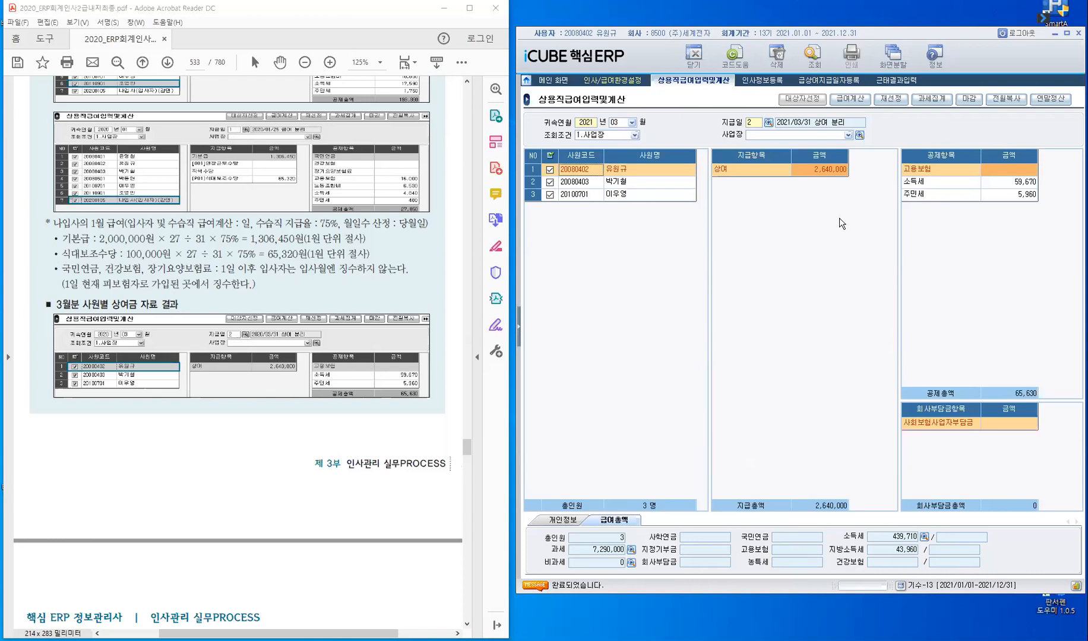
- Check the March bonuses in rows 2 and 3, and read the PDF's bonus results through to 원천징수이행상황신고서
left_click(643, 183)
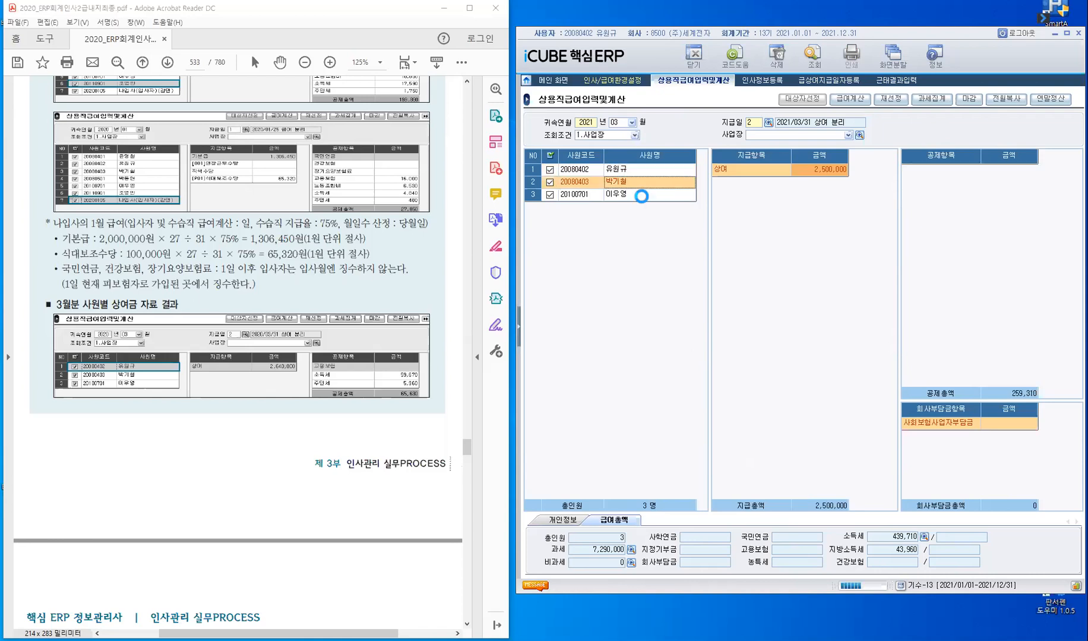
left_click(642, 196)
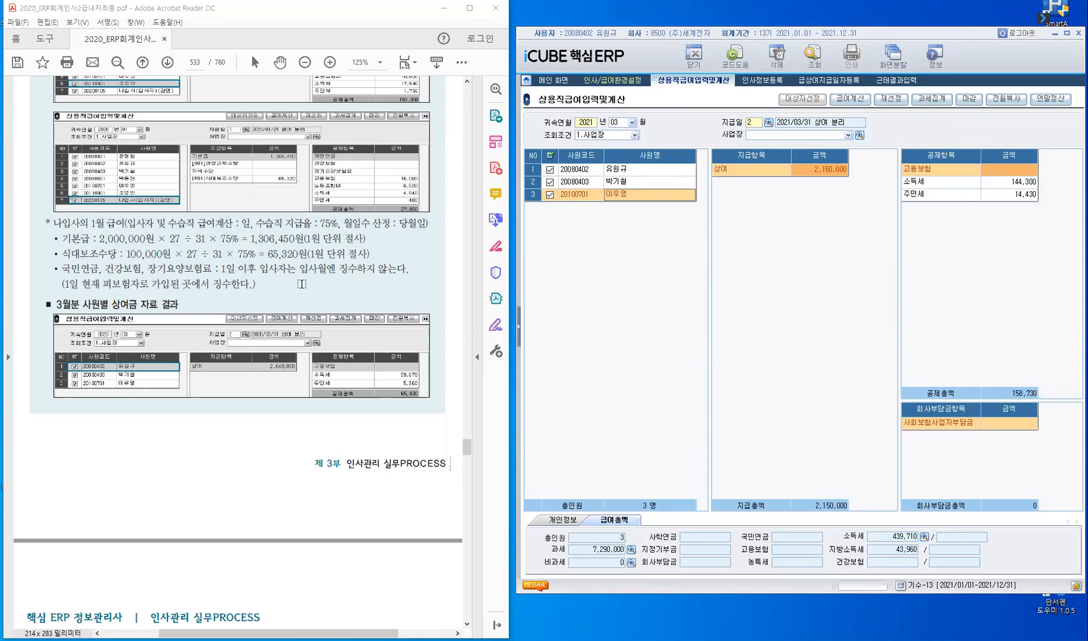
scroll(302, 284, "down", 1)
scroll(303, 282, "down", 10)
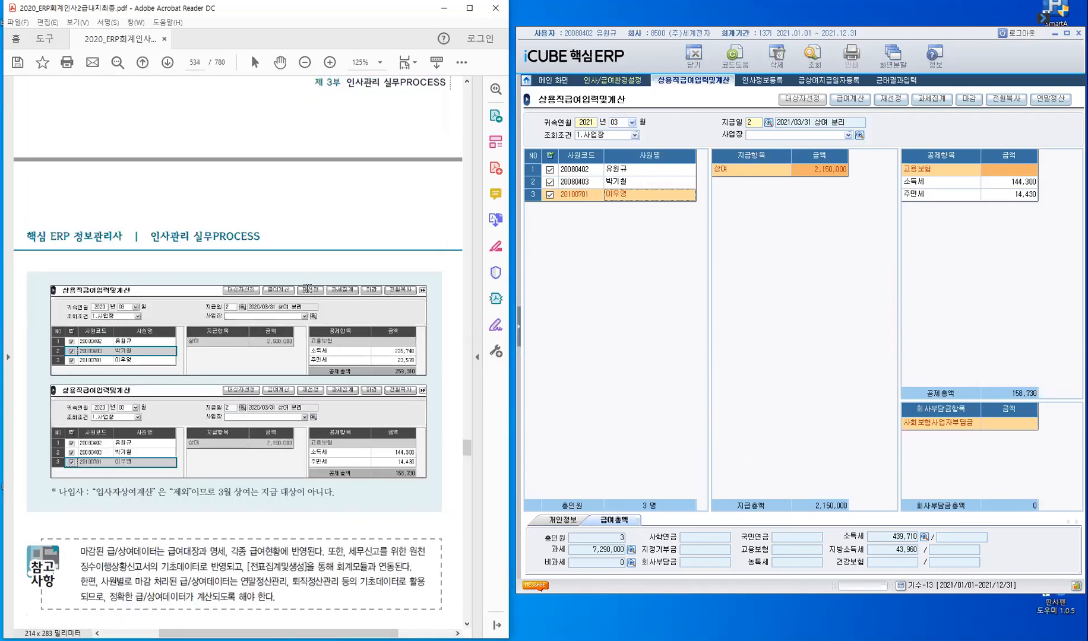
scroll(308, 289, "down", 12)
scroll(166, 244, "down", 2)
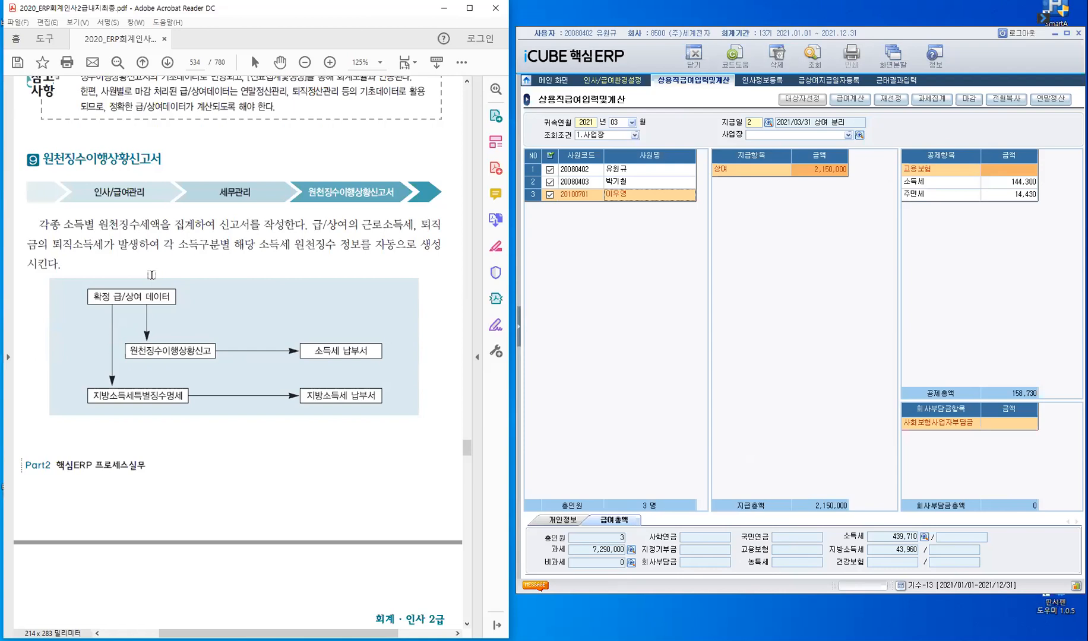
- Show the module menu tree, collapse 급여관리 and expand 세무관리
left_click(521, 329)
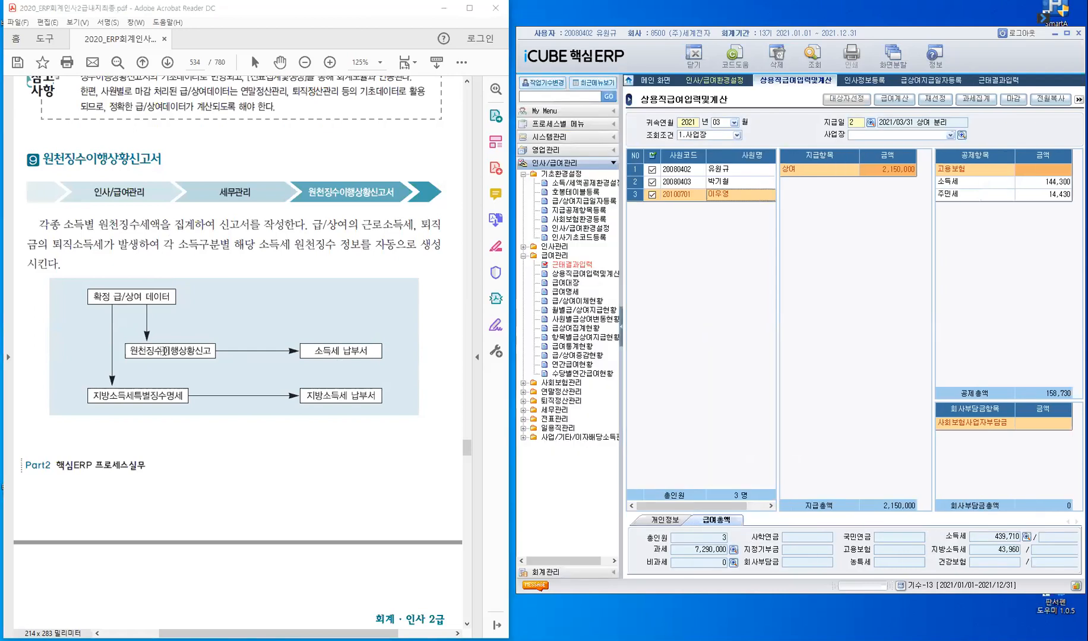
key("ctrl")
left_click(523, 264)
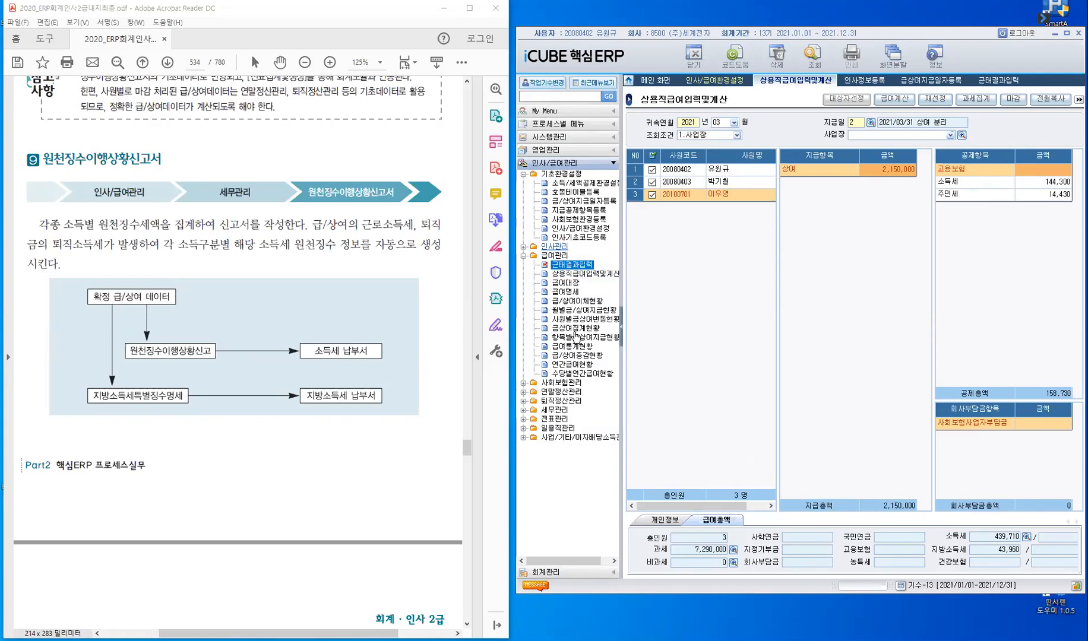
left_click(523, 256)
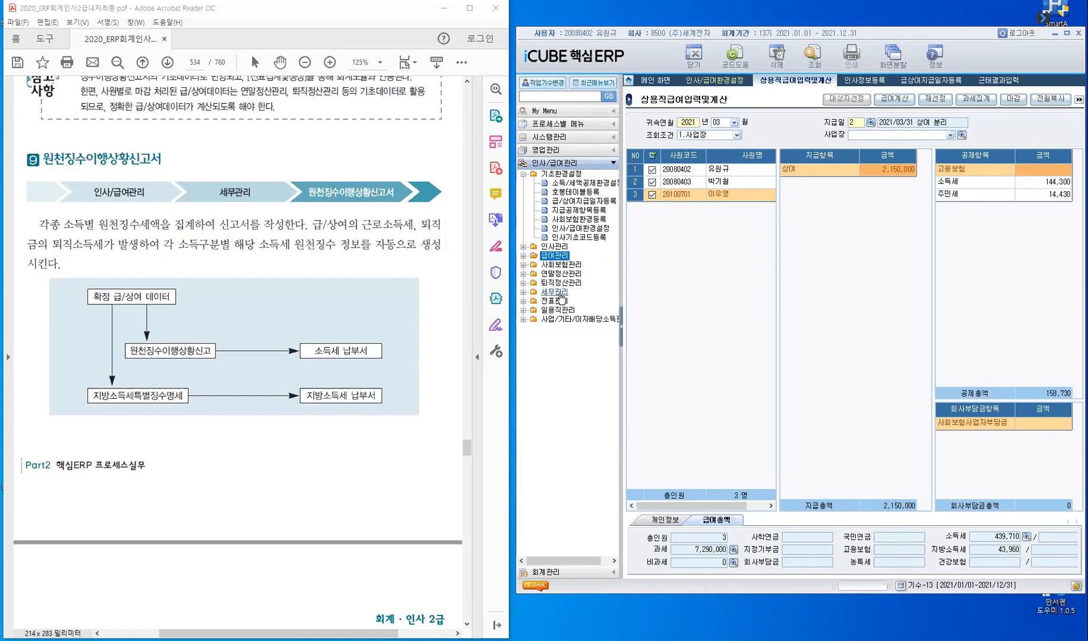
double_click(555, 292)
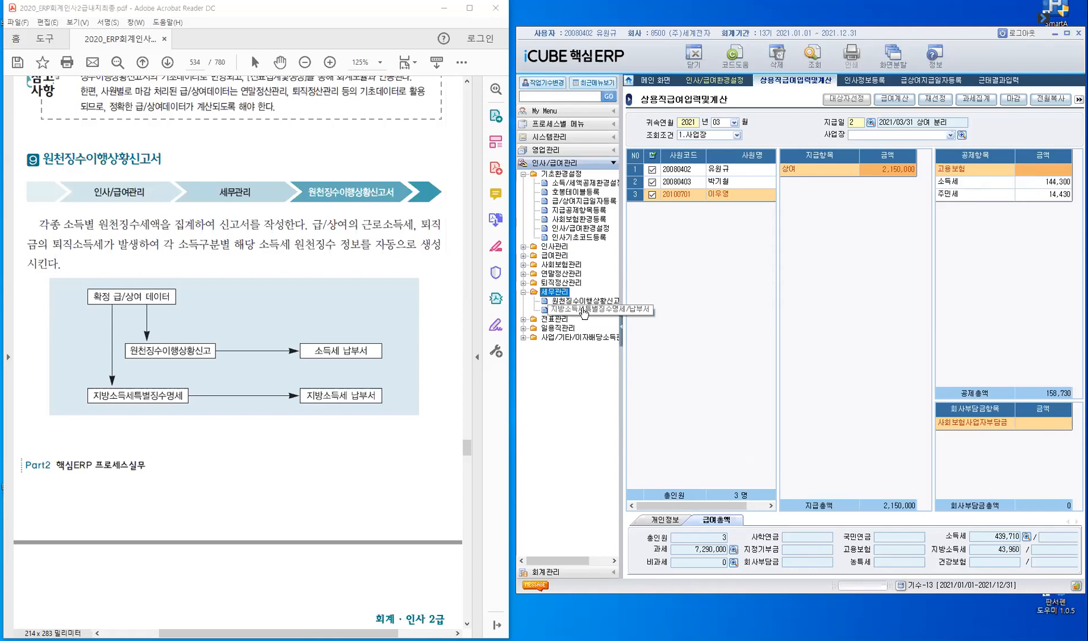
- Close every other open screen except 상용직급여입력및계산 and load the January 2021 payroll with payment date 2021/01/25 급여
right_click(784, 86)
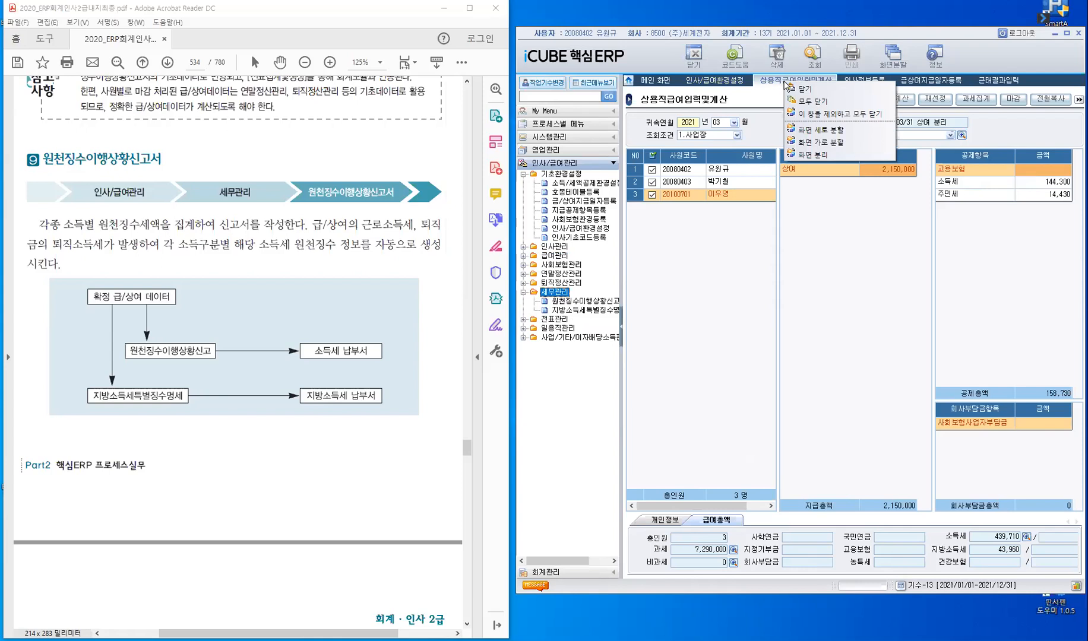
left_click(806, 114)
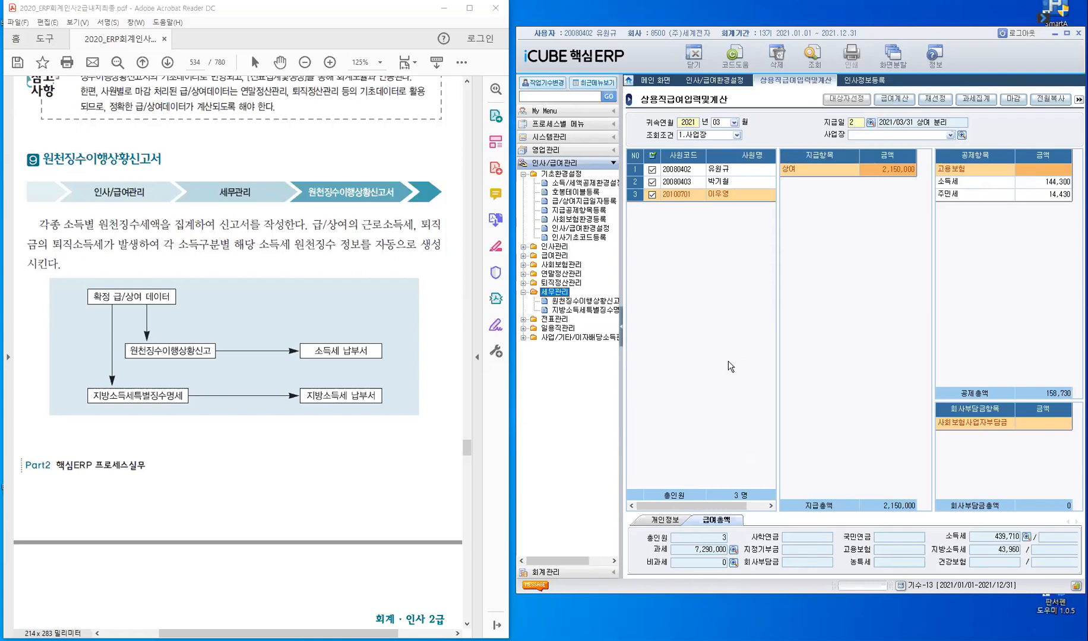
left_click(734, 123)
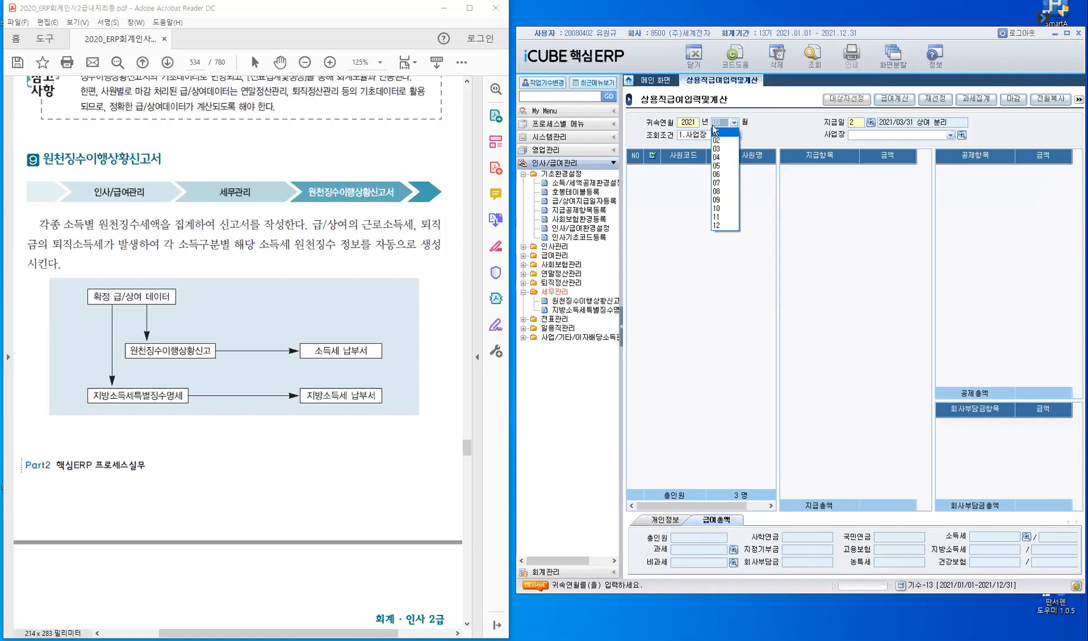
left_click(715, 131)
left_click(712, 124)
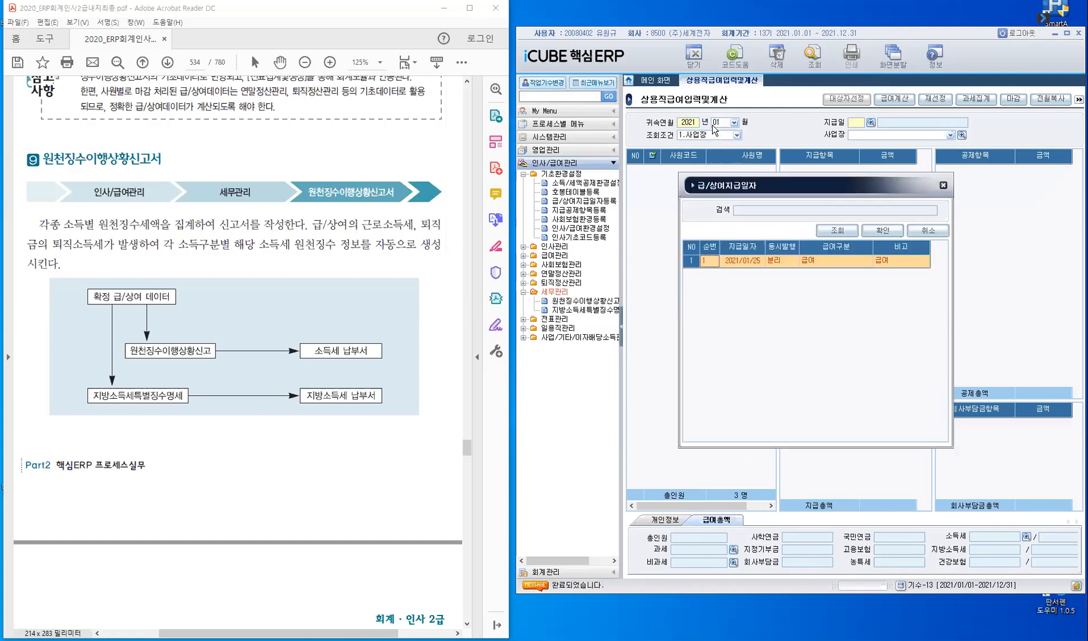
left_click(881, 233)
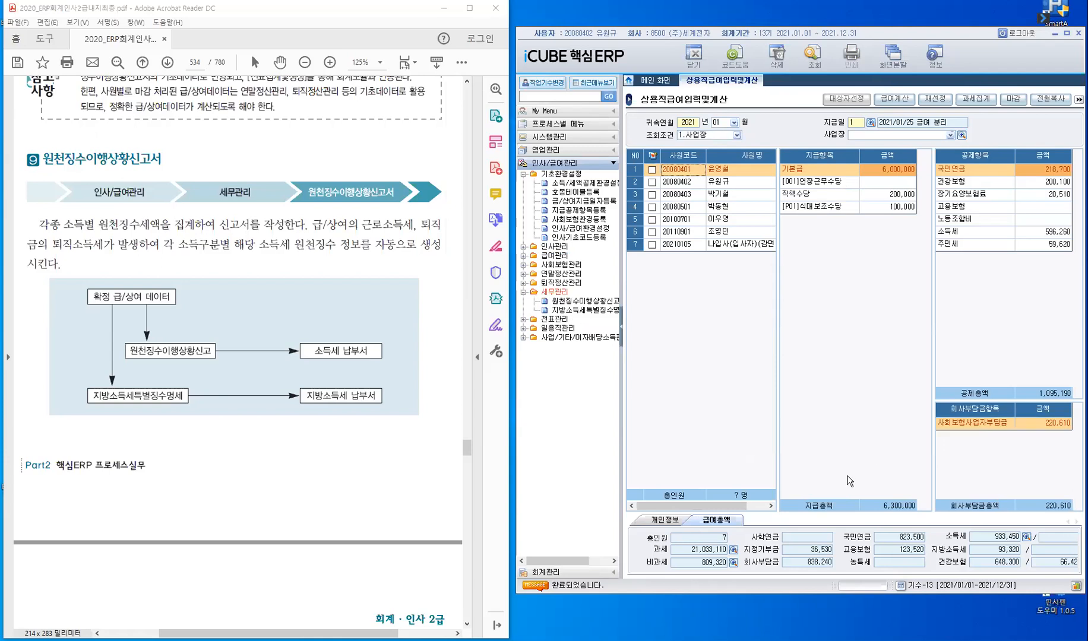
- Open 원천징수이행상황신고서 and bring the PDF to its 실습예제 and 따라하기 instructions on page 535
left_click(576, 302)
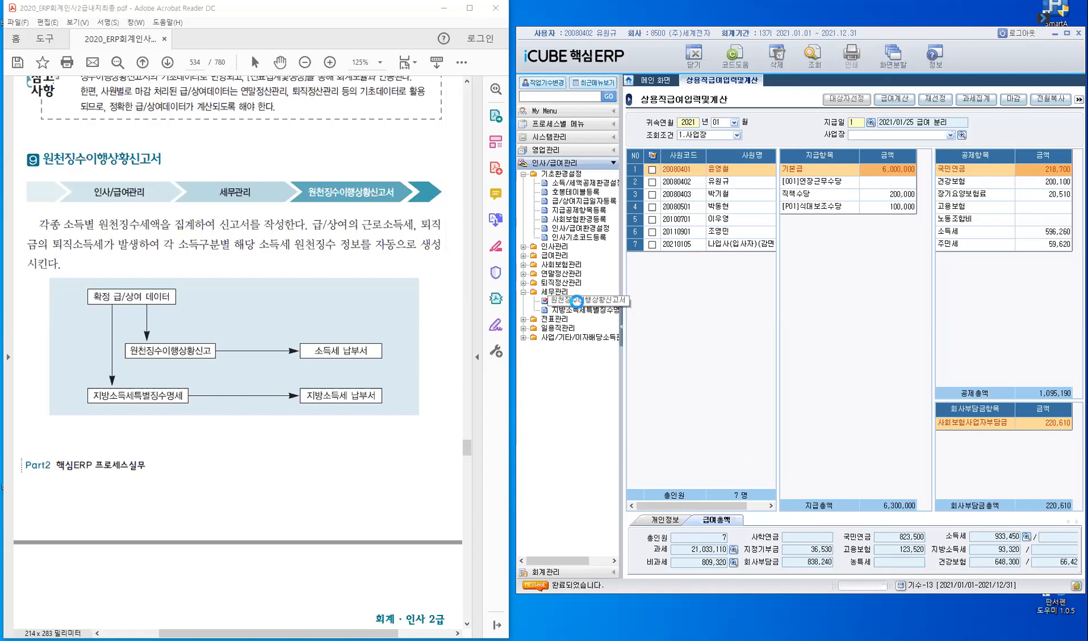
left_click(348, 260)
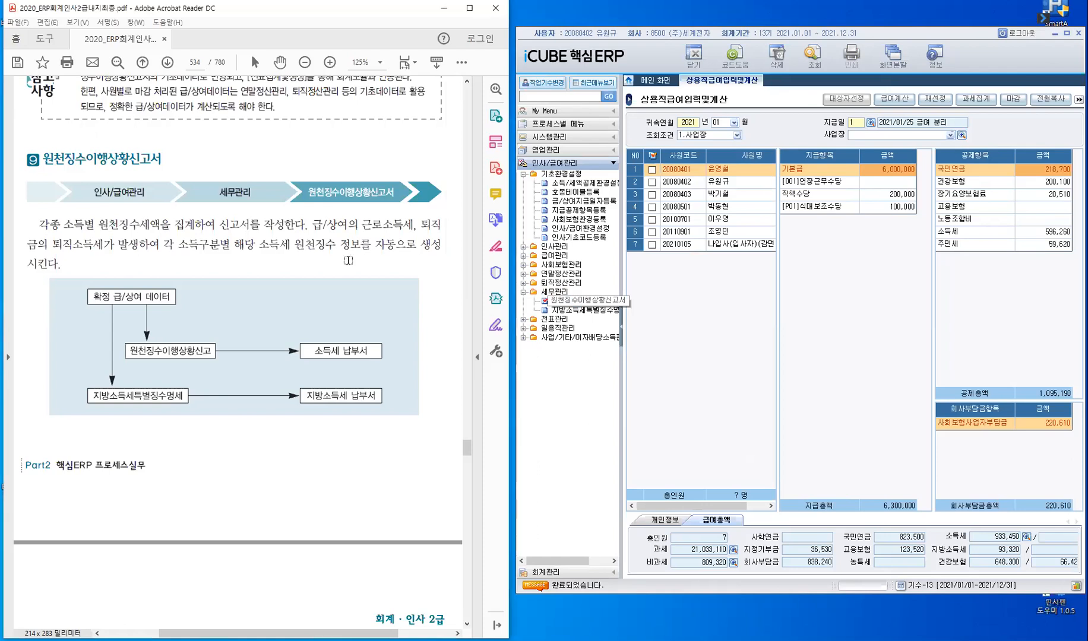
scroll(348, 261, "down", 5)
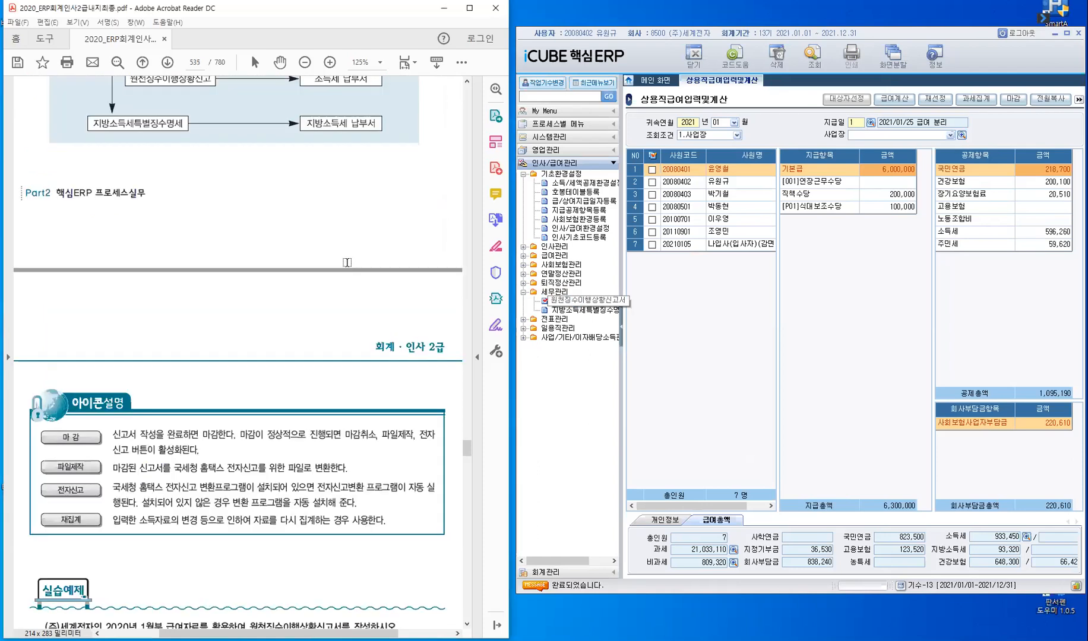
scroll(347, 262, "down", 4)
scroll(274, 261, "down", 4)
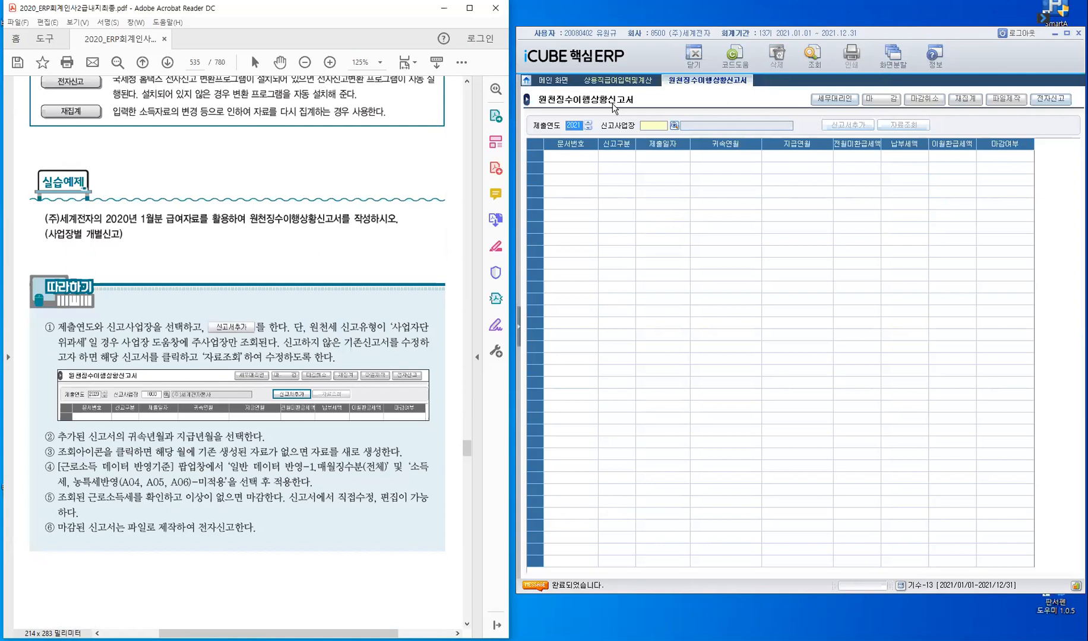
- Set 제출연도 to 2021 and choose 1000 (주)세계전자본사 as the 신고사업장
left_click(575, 132)
left_click(588, 123)
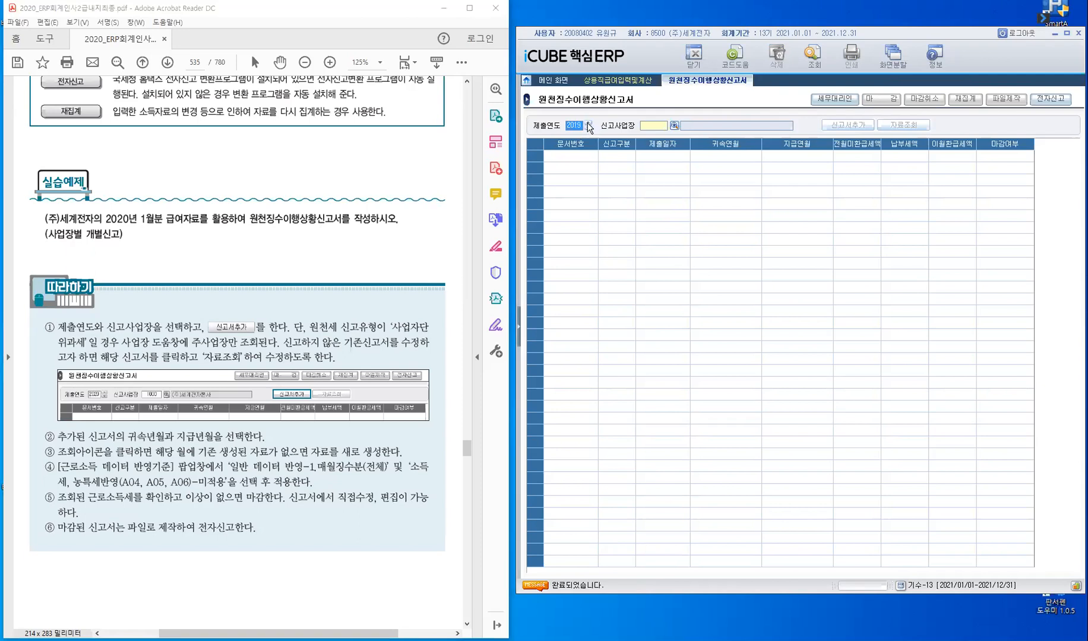
left_click(655, 125)
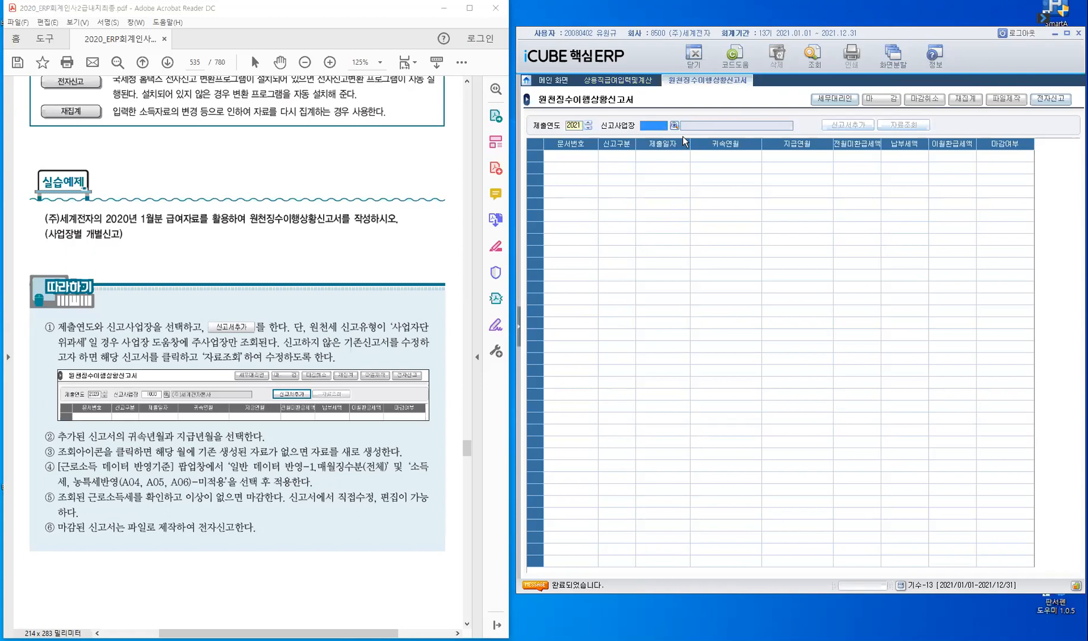
key("F2")
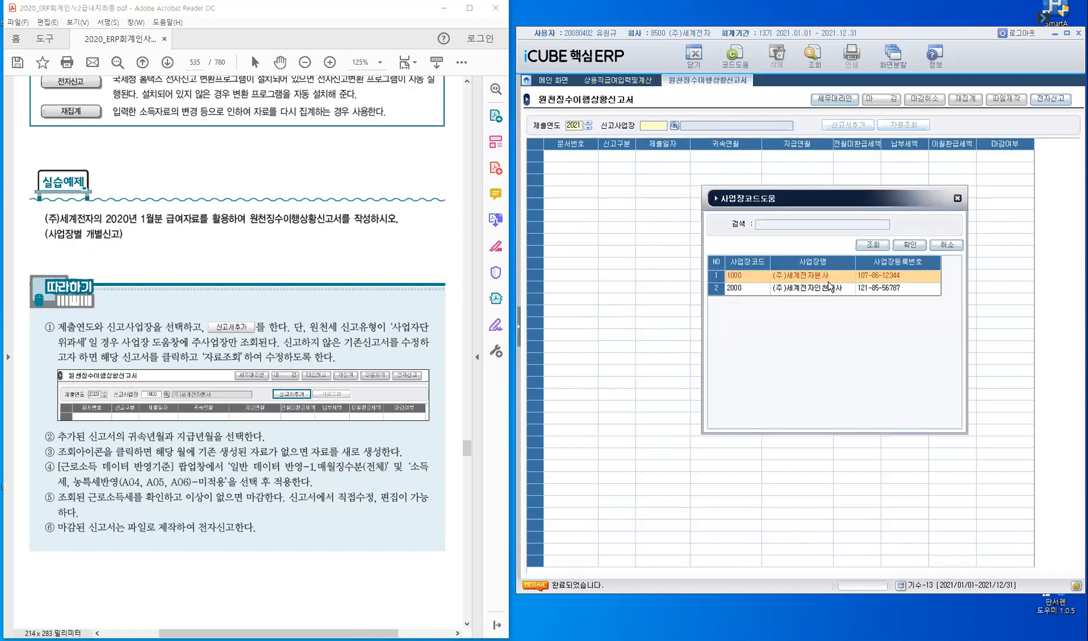
left_click(746, 276)
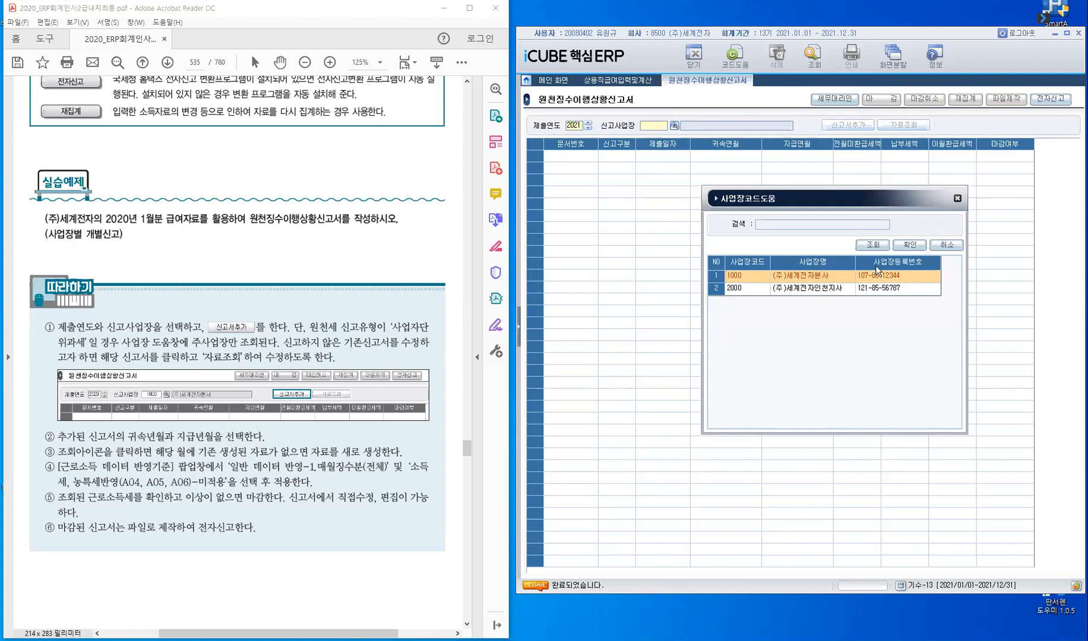
left_click(919, 248)
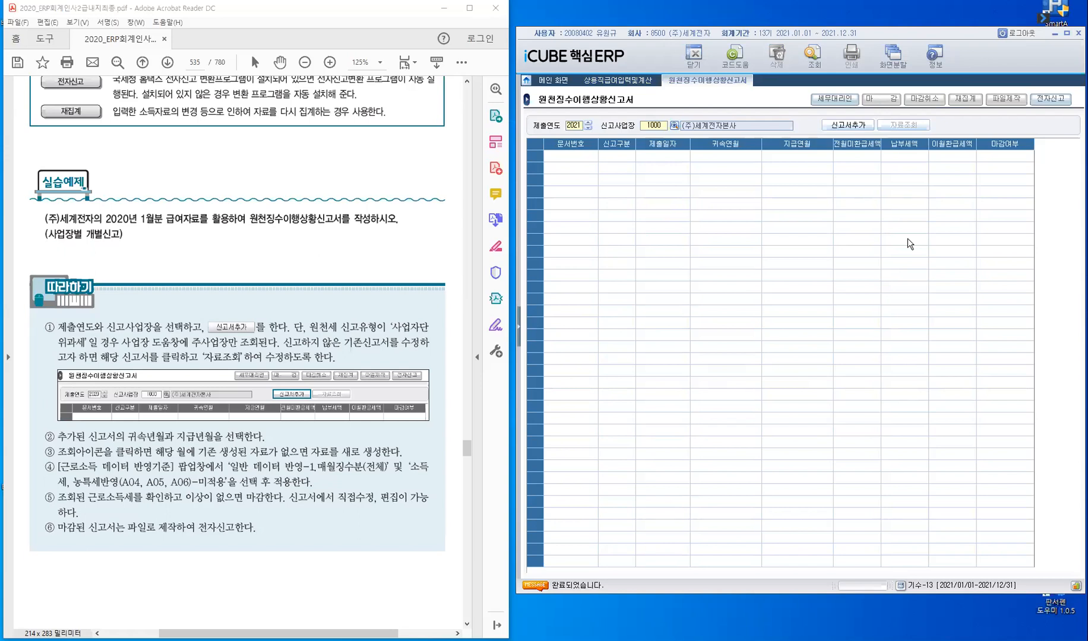
- Add a 1.정기 report with 귀속년월 and 지급년월 2021/01, 소득처분여부 1.비해당 and 제출일자 2021/02/10, and accept generating new data
left_click(859, 128)
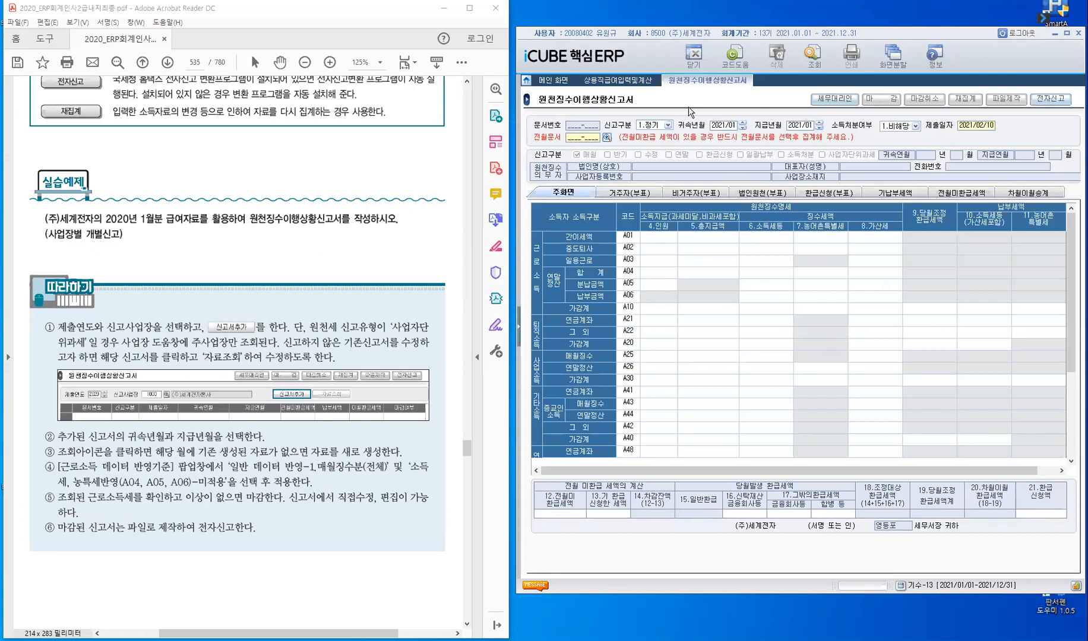
left_click(669, 126)
left_click(720, 125)
key("Return")
key("Return")
key("Return")
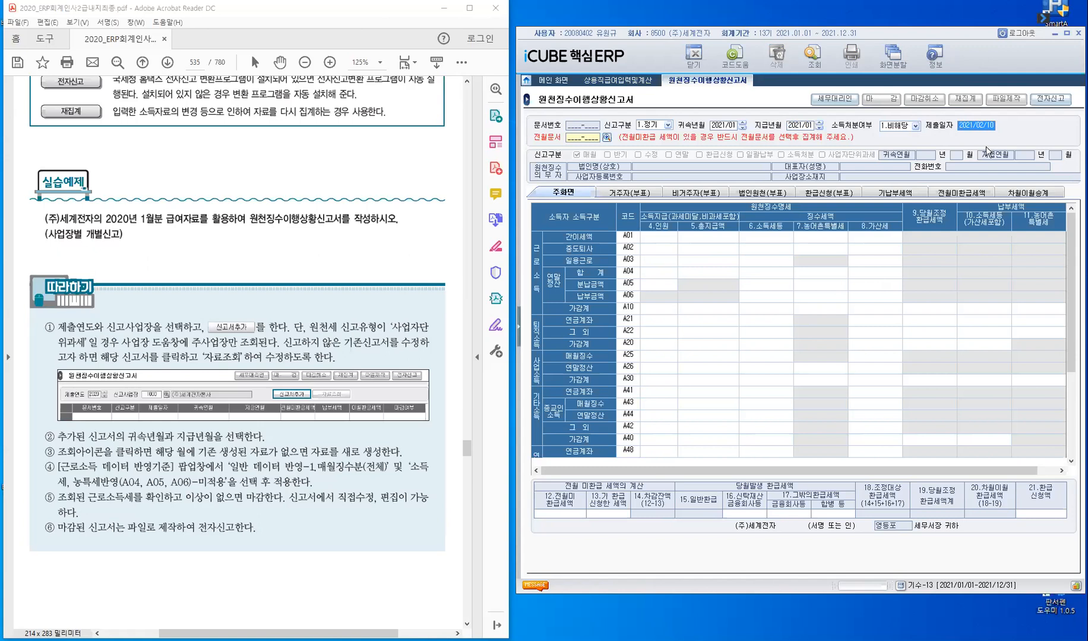
key("Return")
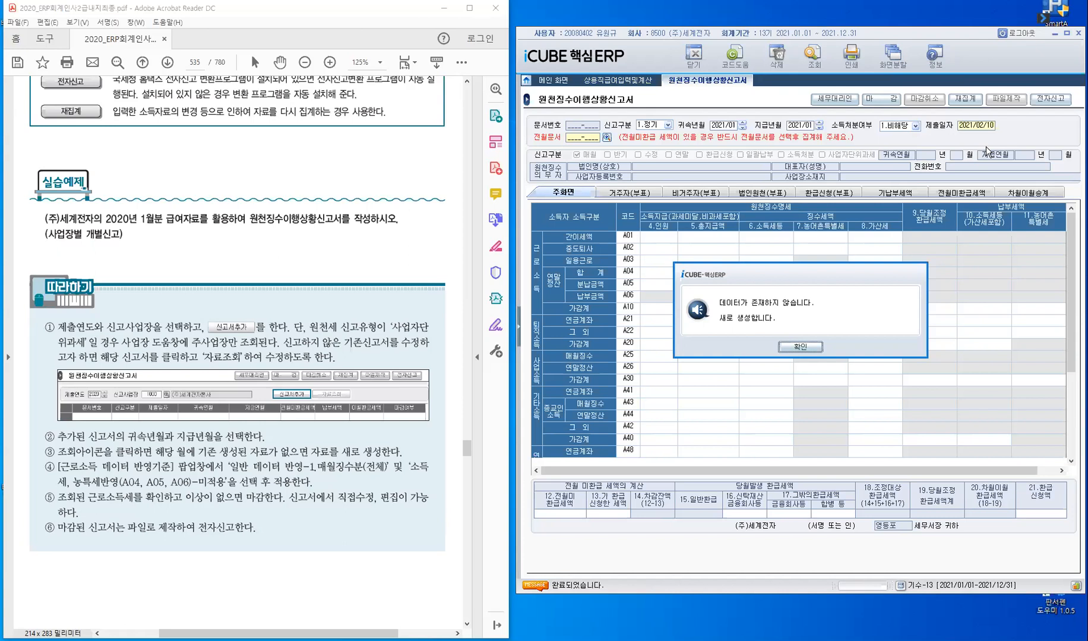
left_click(813, 352)
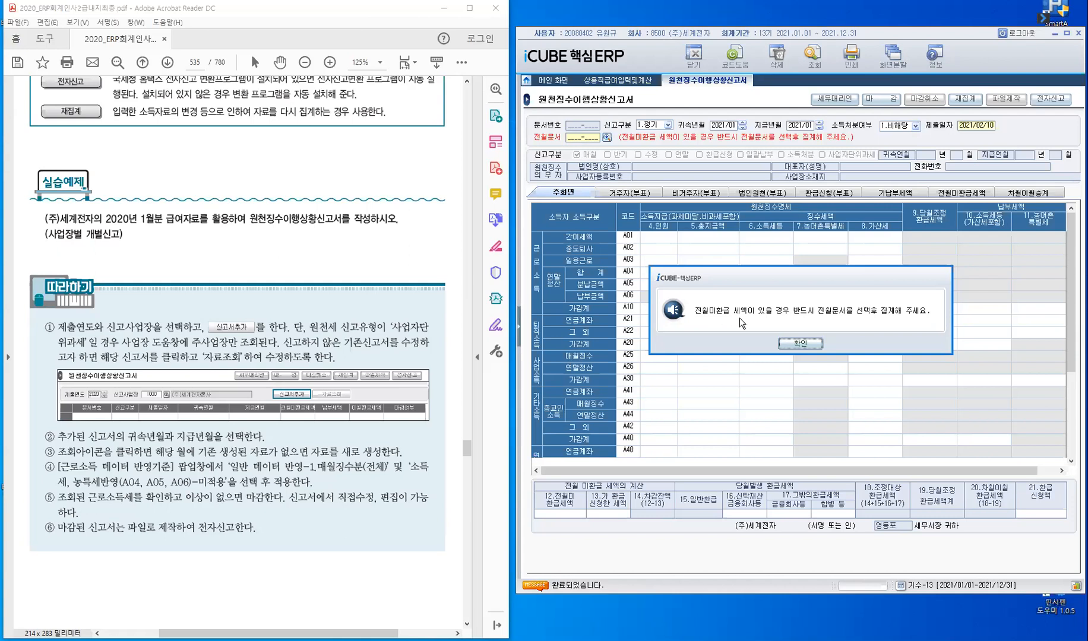
- Accept the 전월미환급 notice and apply the 근로소득 데이터 반영기준 with 1. 매월 징수분(전체) and 미적용
left_click(807, 345)
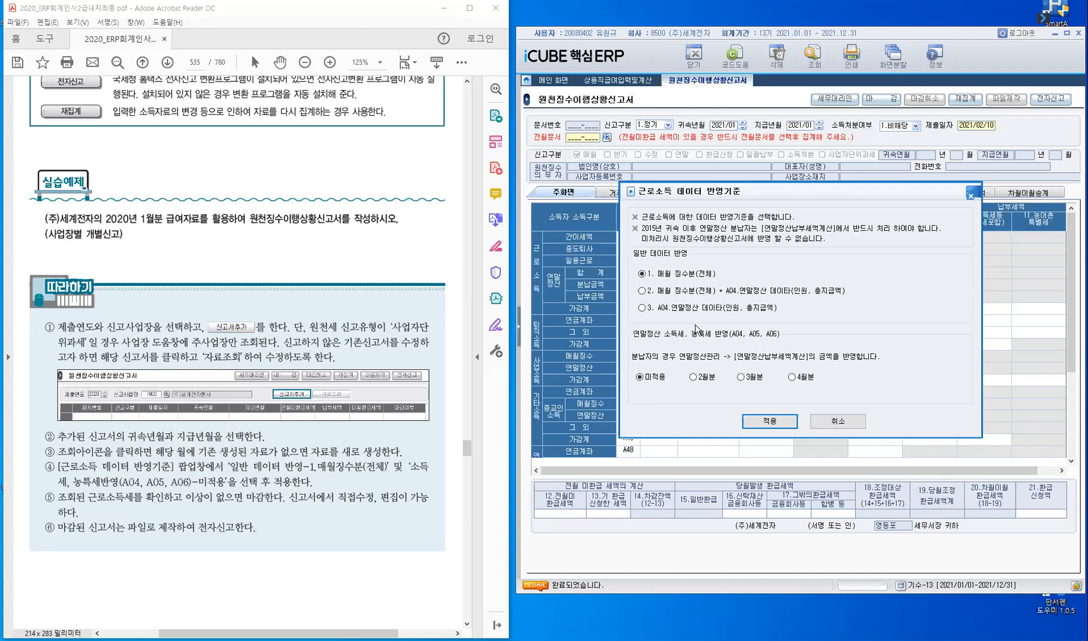
left_click(770, 421)
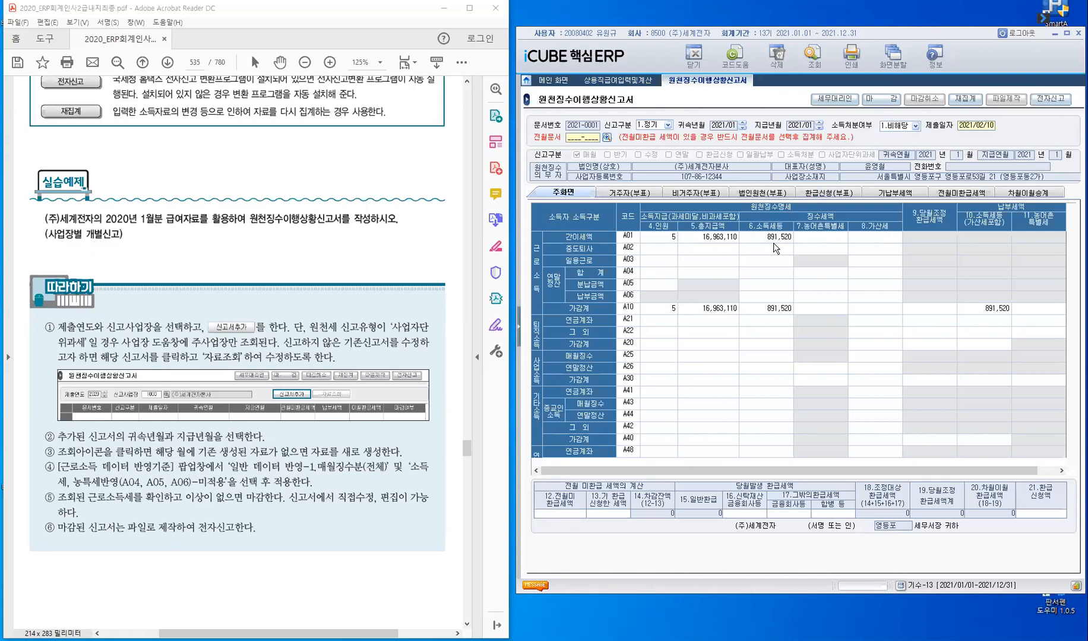
- Filter the January payroll in 상용직급여입력및계산 to 사업장 1000 (주)세계전자본사 and review its 급여총액 figures
left_click(600, 87)
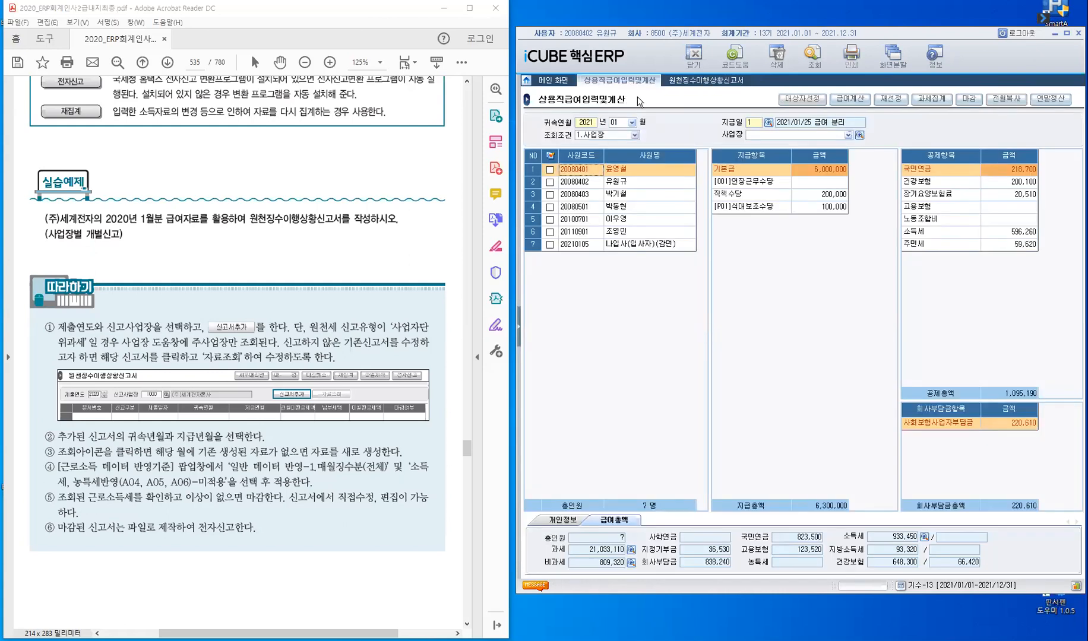
left_click(811, 136)
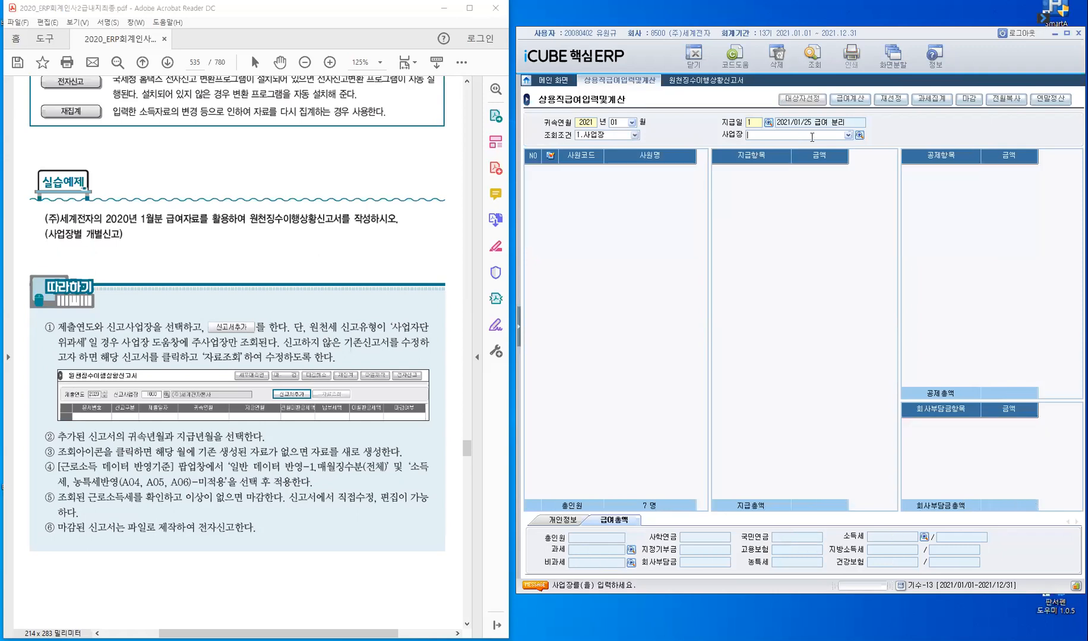
type("1000")
key("Return")
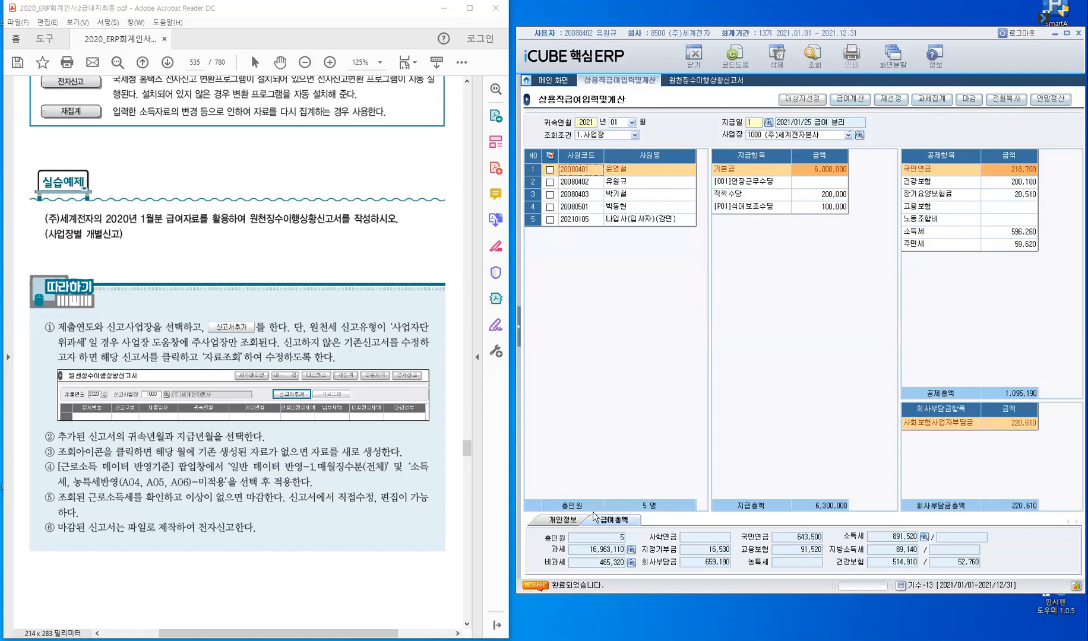
left_click(649, 516)
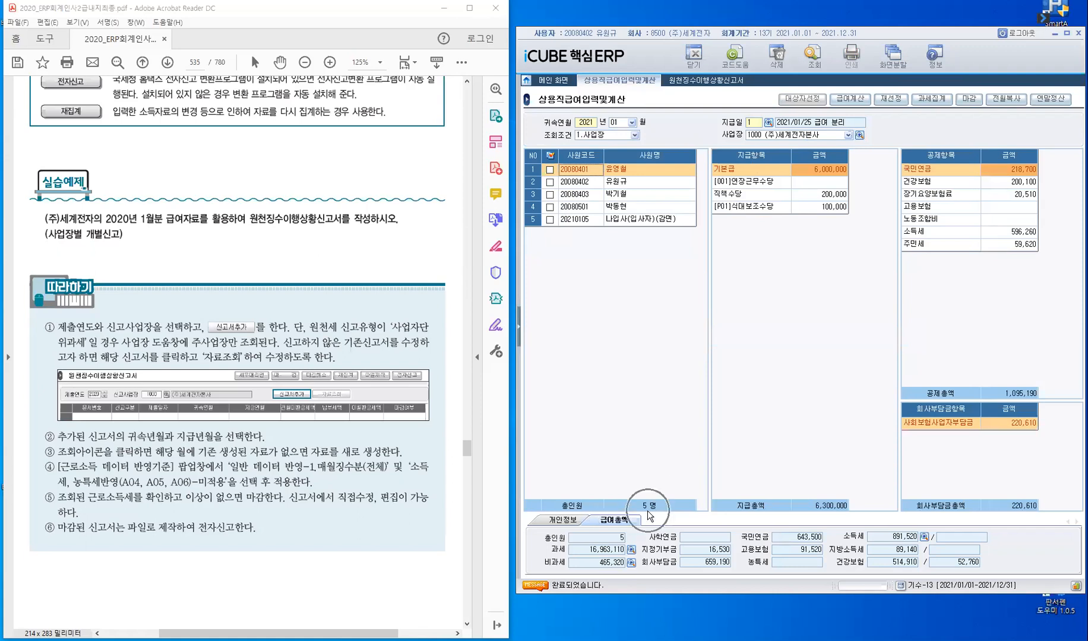
left_click(608, 544)
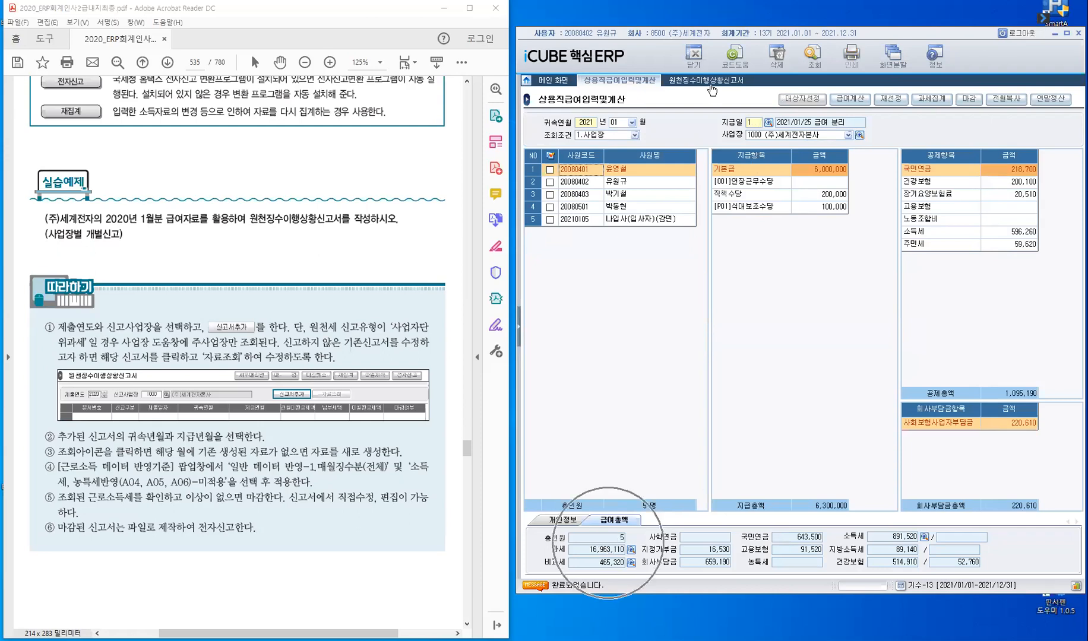
- Compare the 총지급액 and 소득세 of row A01 in 원천징수이행상황신고서 with the payroll's 과세 and 소득세 totals
left_click(713, 85)
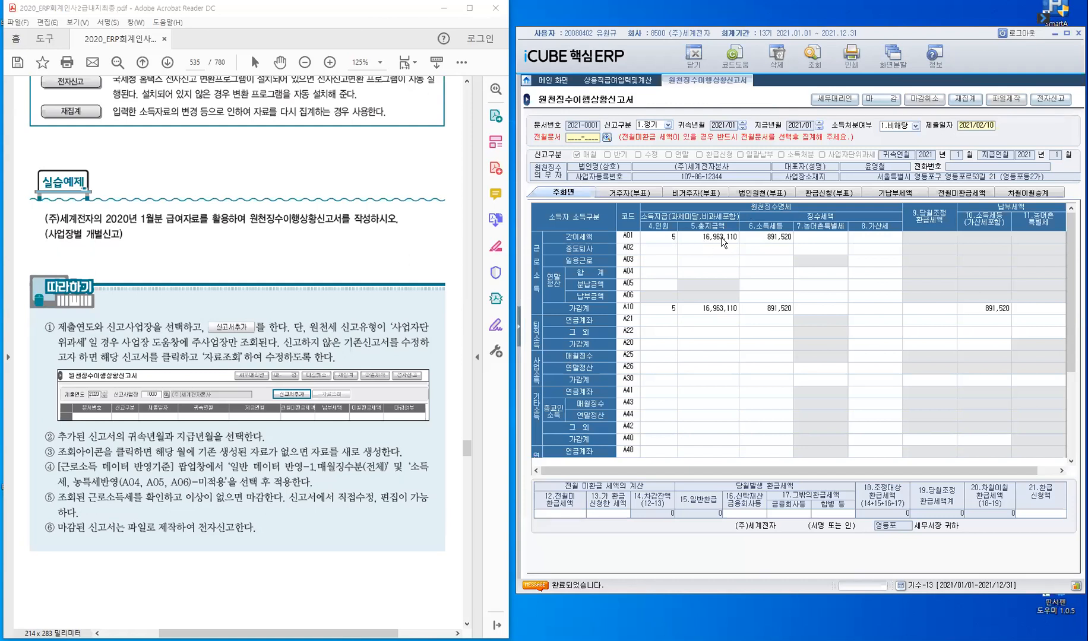
left_click(626, 82)
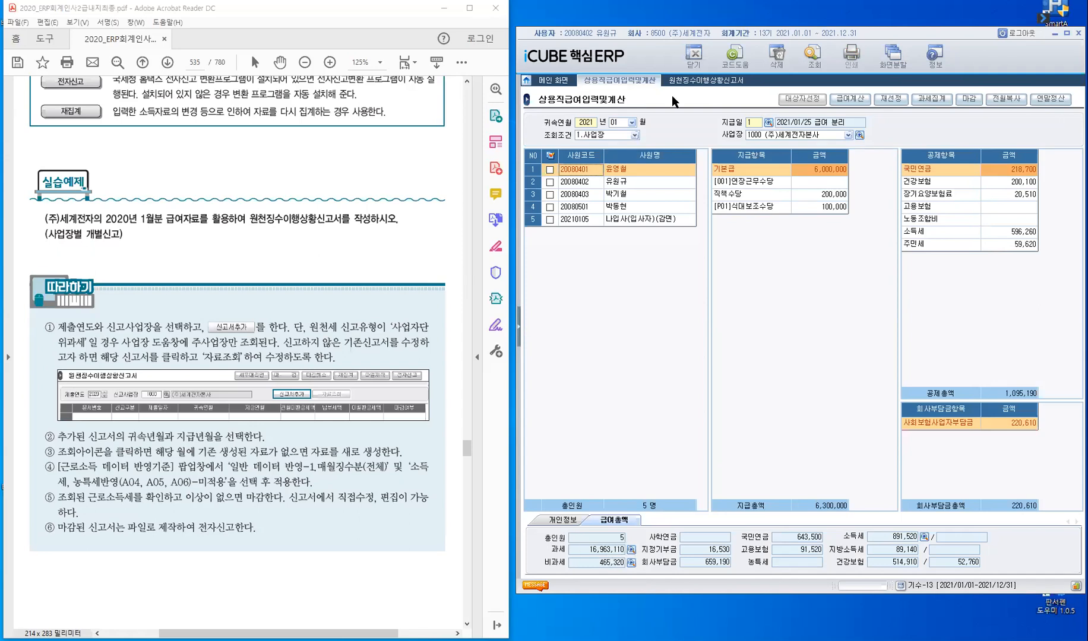
left_click(688, 83)
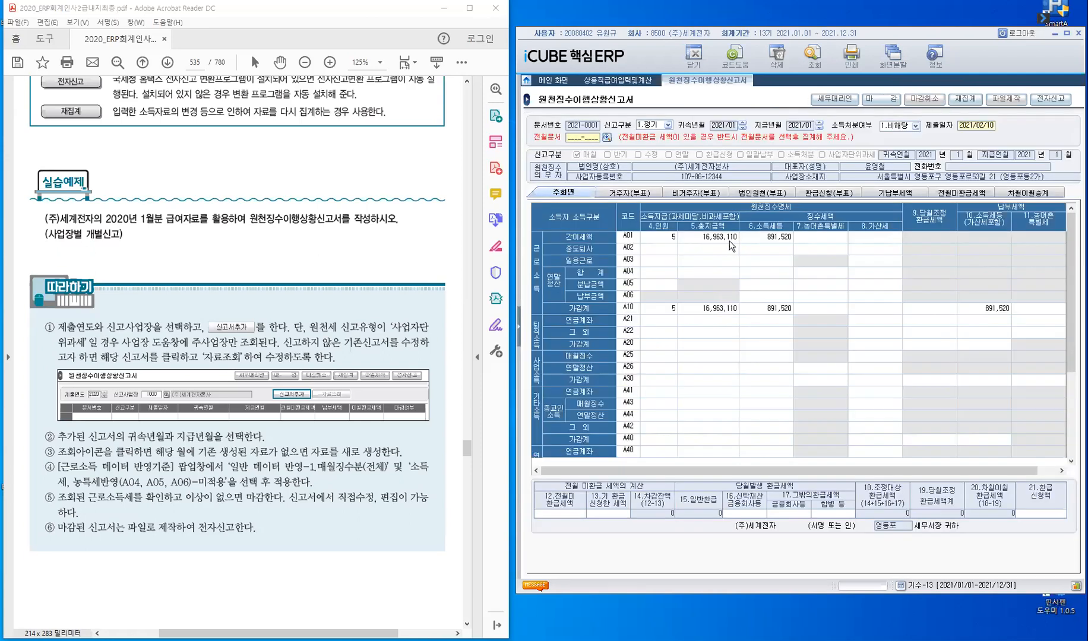
left_click(791, 241)
left_click(638, 82)
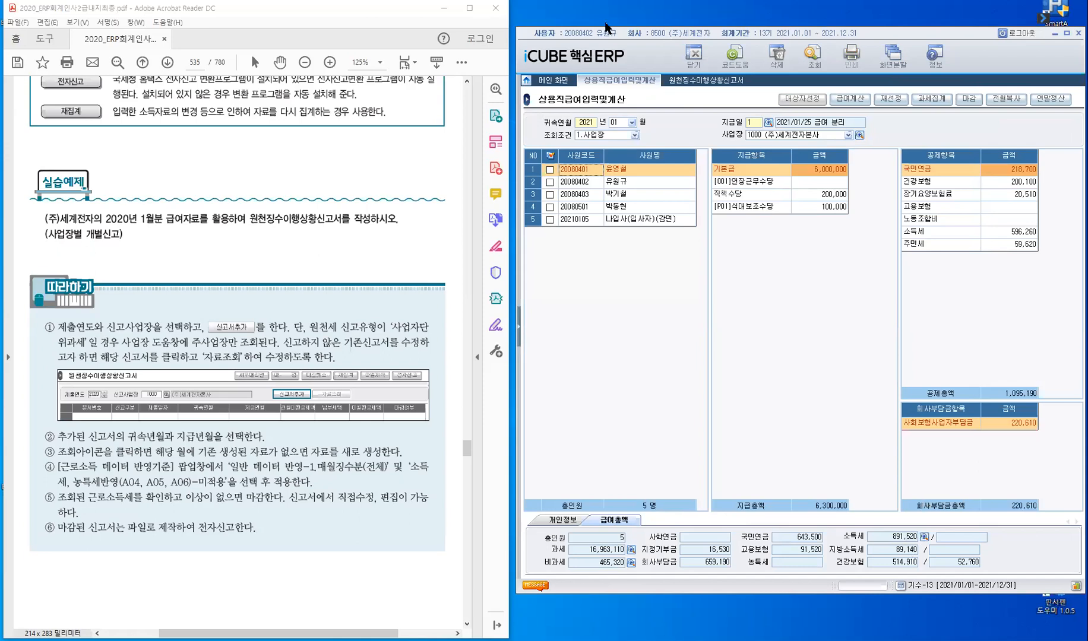
left_click(719, 87)
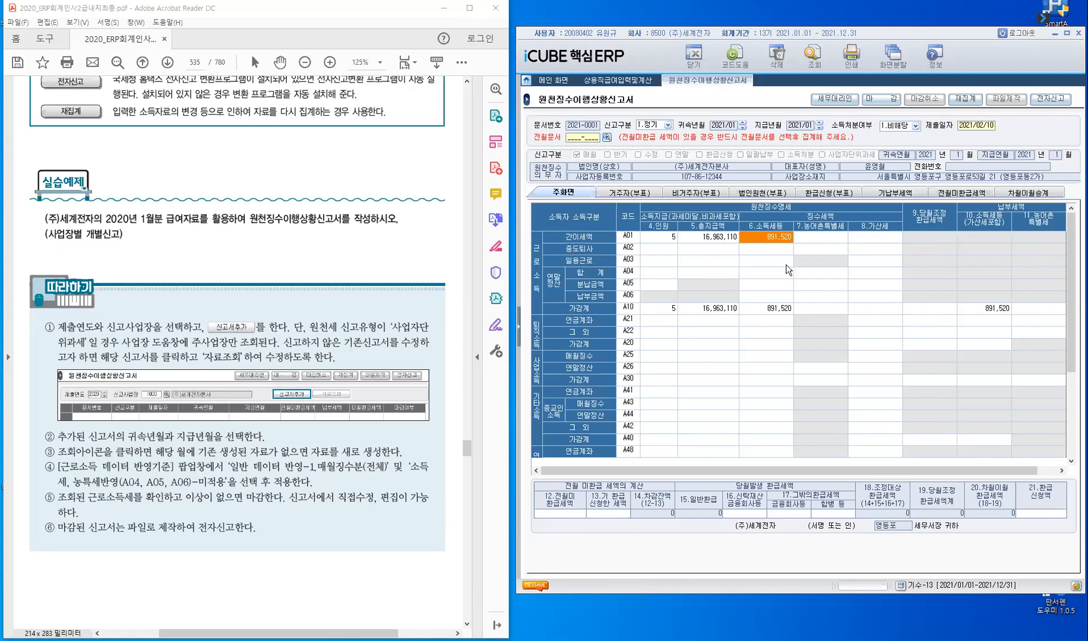
- Reopen the 2021/01 정기 report from the report list, process its 마감 and return to the list
left_click(920, 276)
key("Escape")
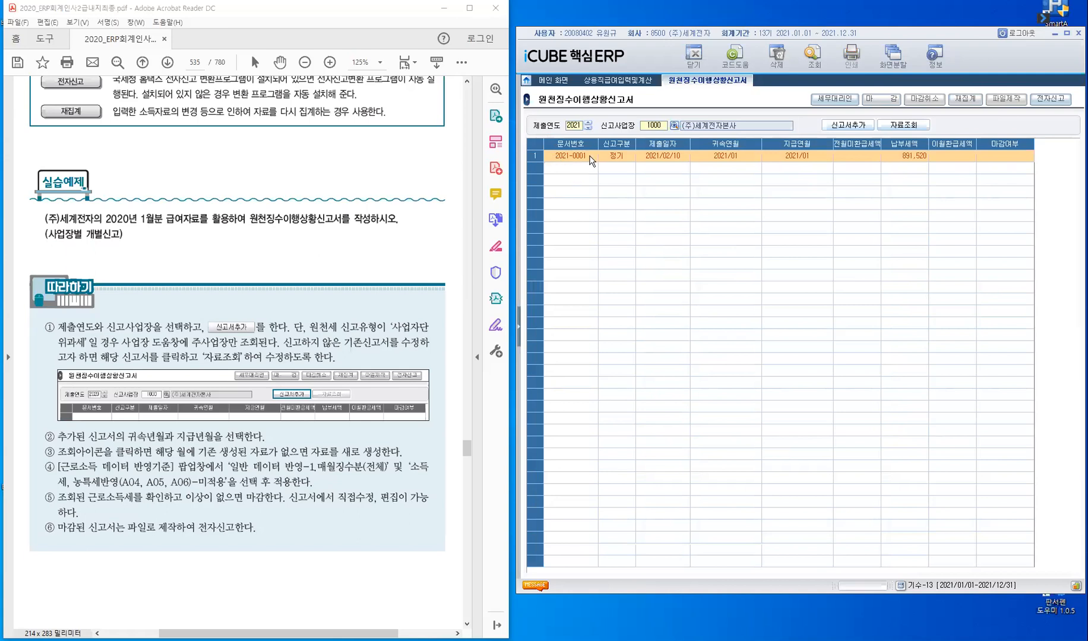
left_click(914, 127)
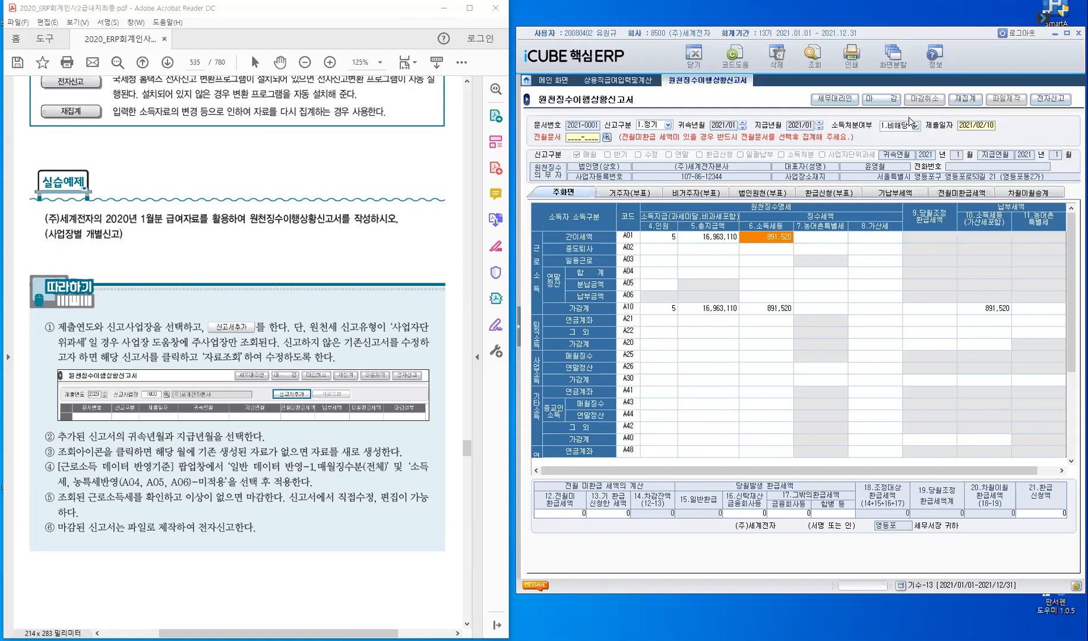
left_click(876, 102)
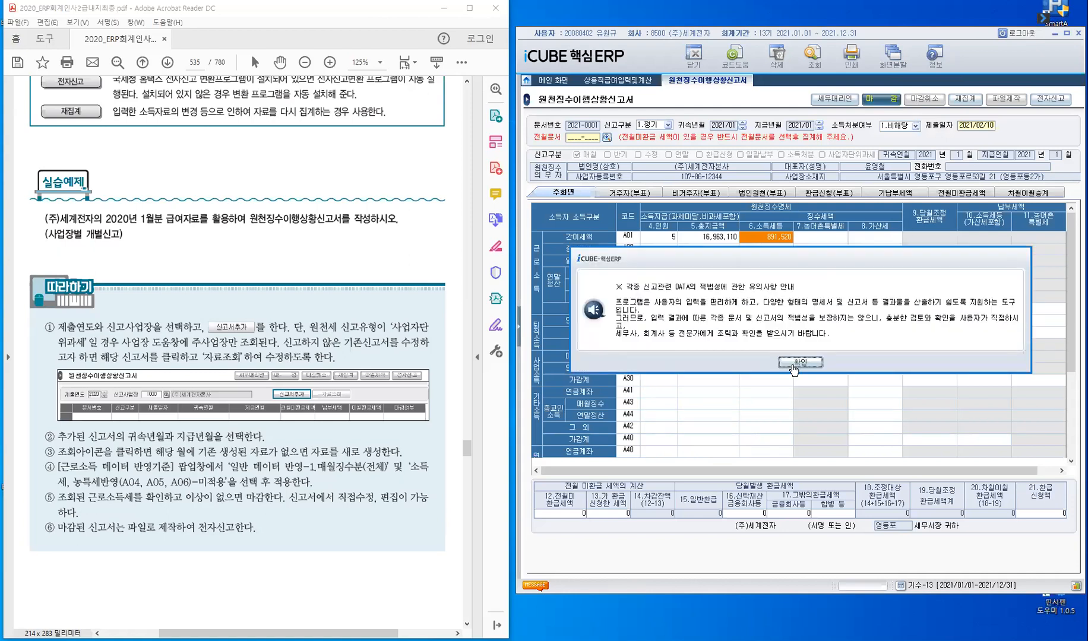
left_click(799, 362)
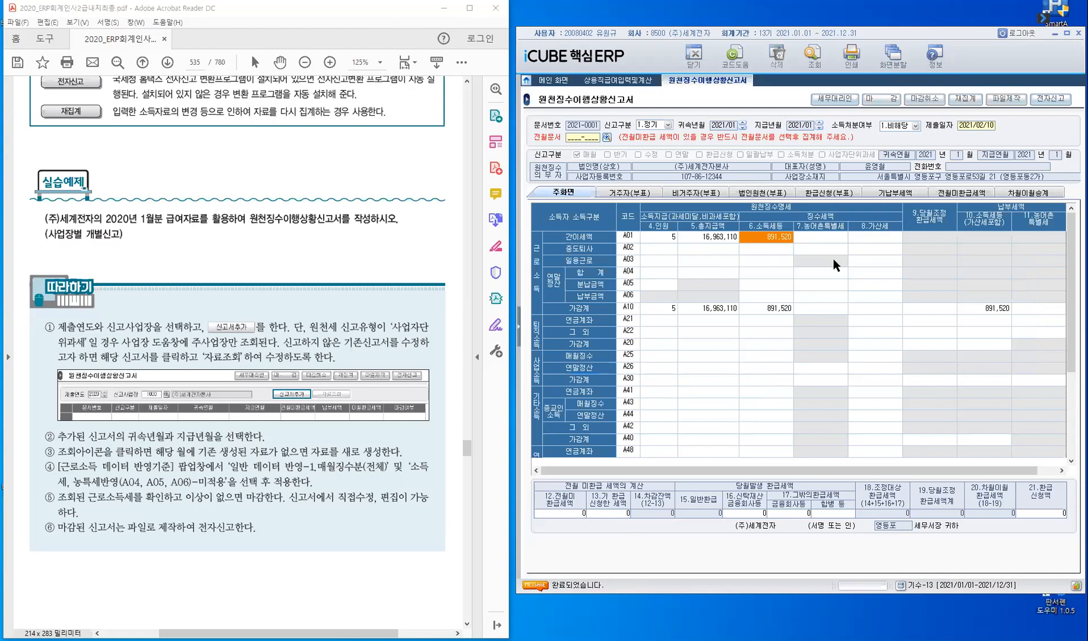
key("Escape")
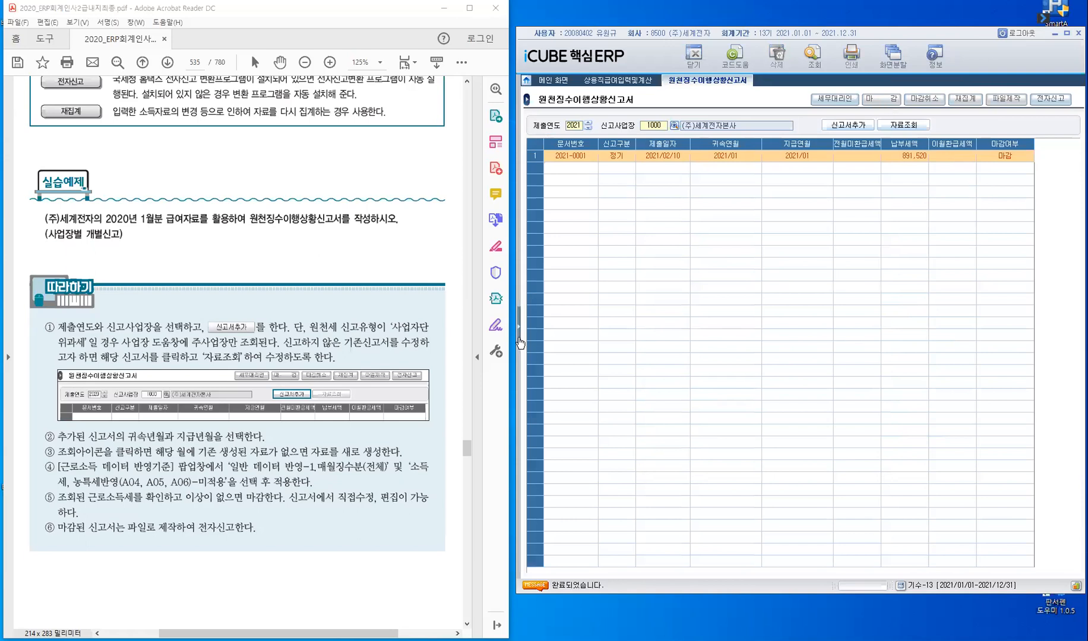
- Bring the PDF to the 지방소득세특별징수명세/납부서 exercise on page 537 and open that screen in the ERP
scroll(227, 252, "down", 3)
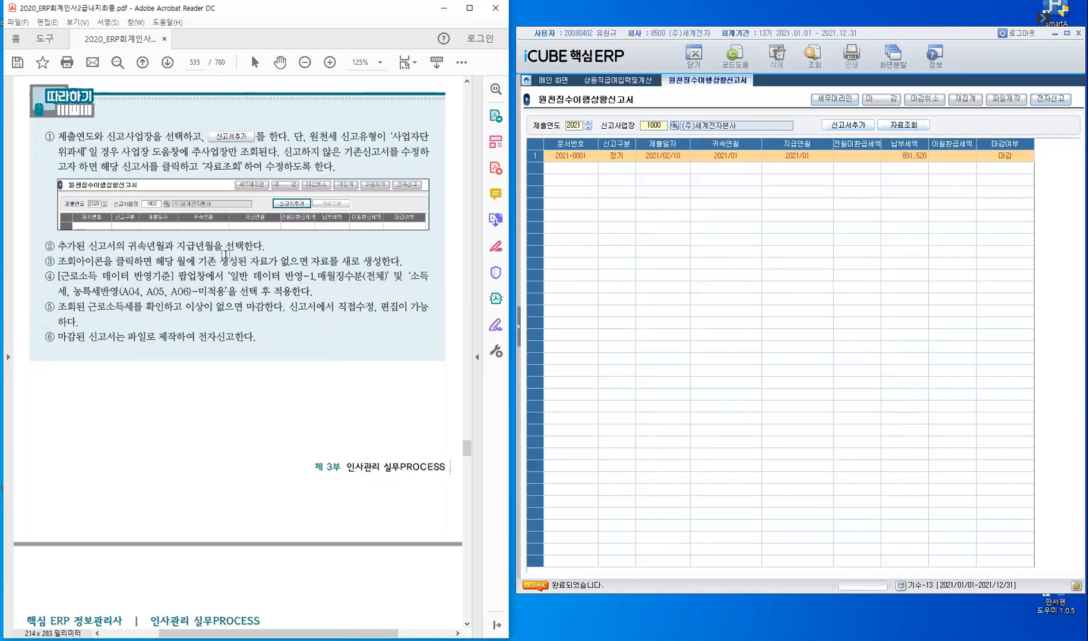
scroll(219, 255, "down", 15)
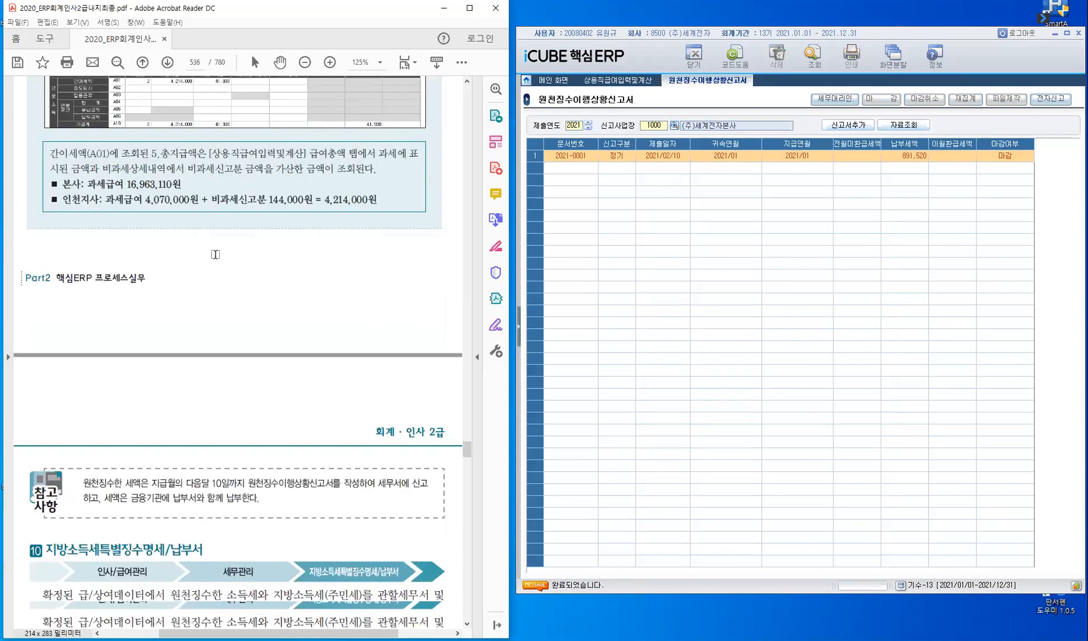
scroll(215, 253, "down", 5)
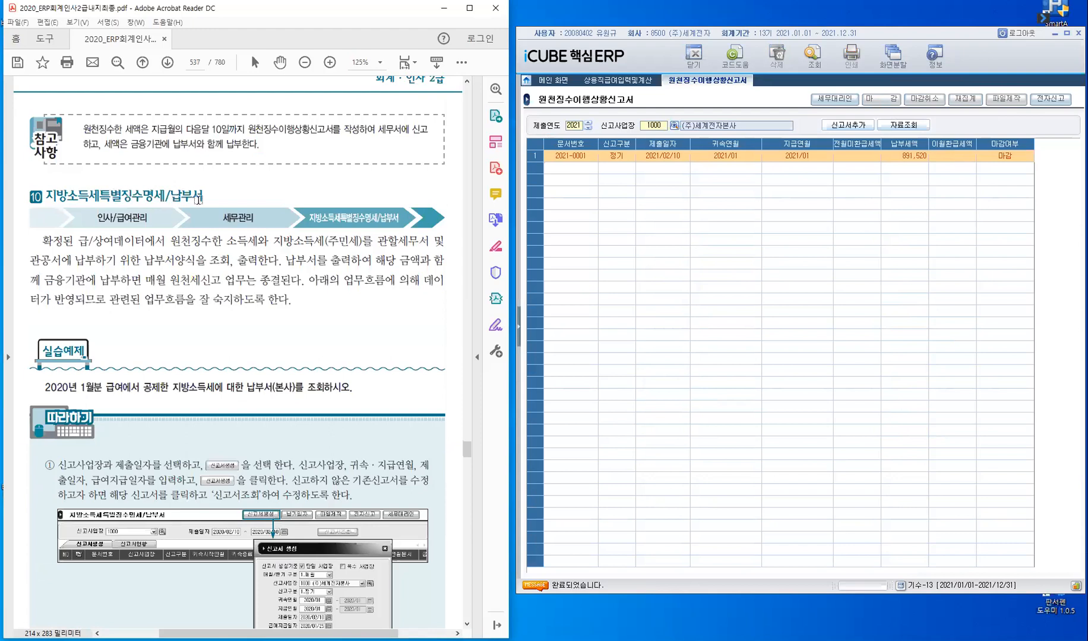
left_click(520, 333)
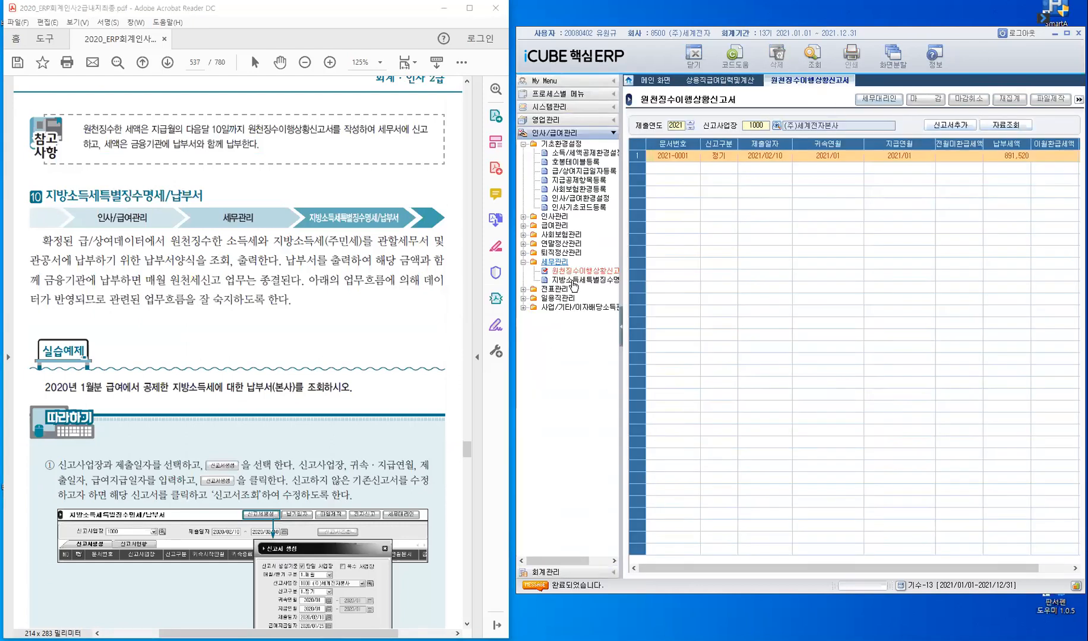
left_click(574, 280)
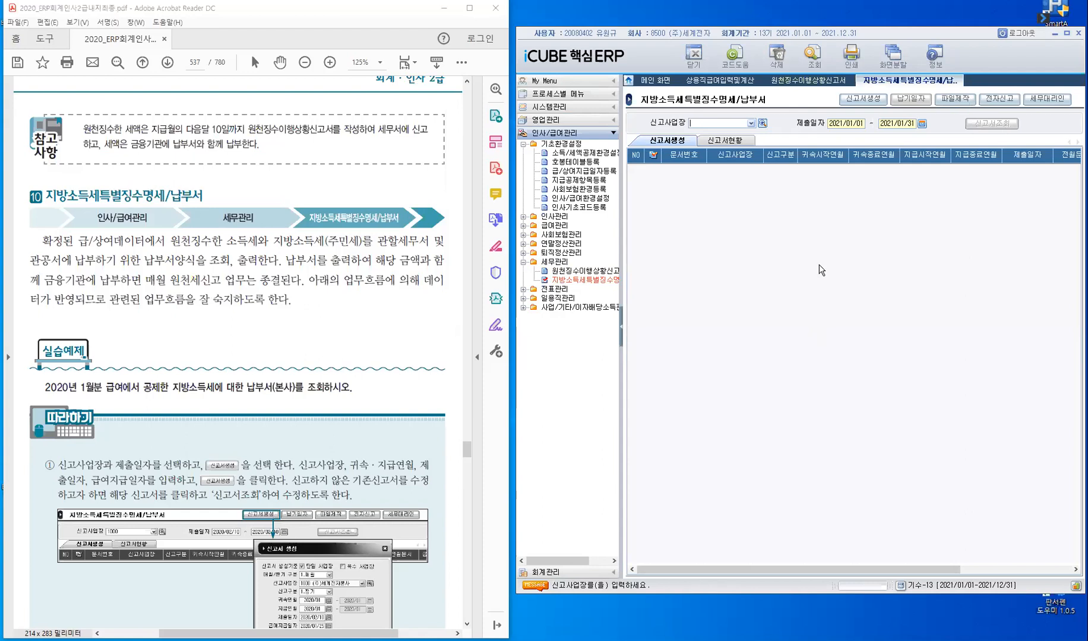
- Check the 납부세액 of the January report in 원천징수이행상황신고서 and return to 지방소득세특별징수명세/납부서
left_click(803, 81)
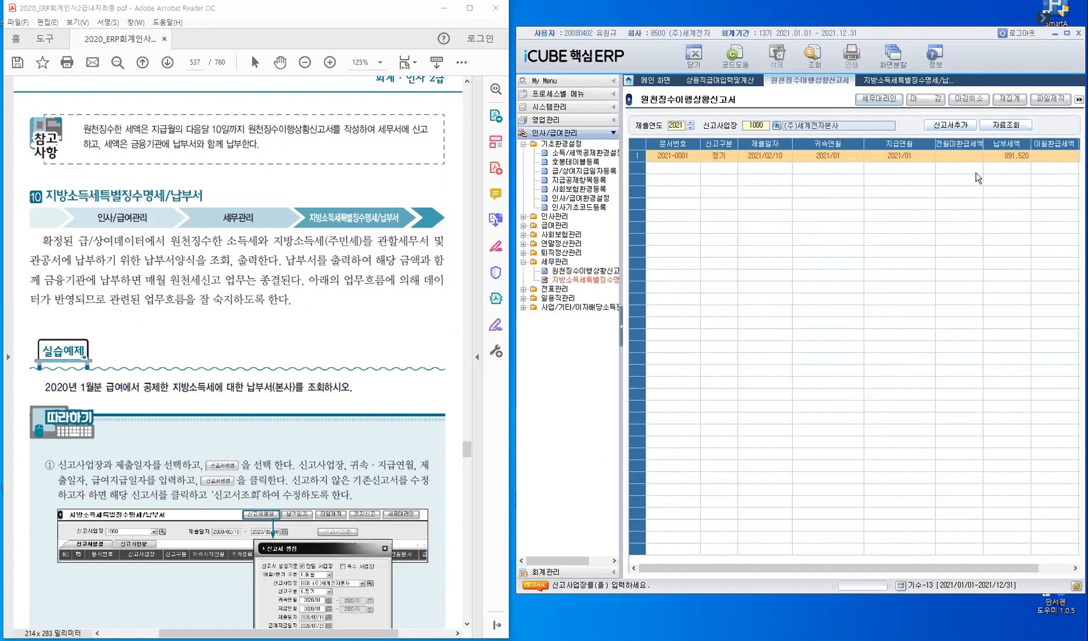
left_click(1015, 164)
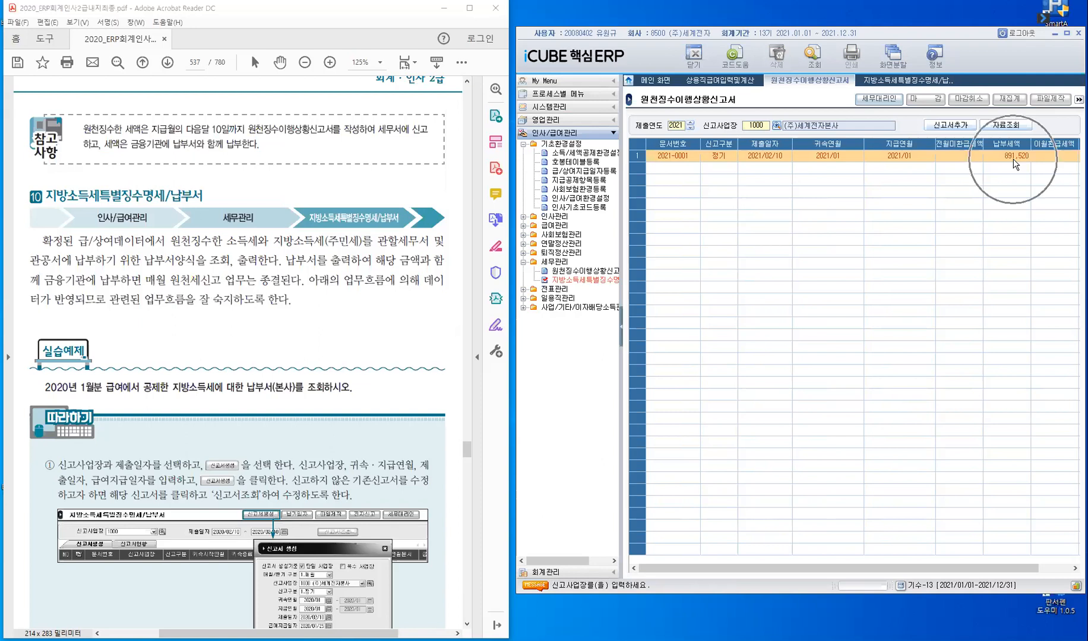
left_click(894, 86)
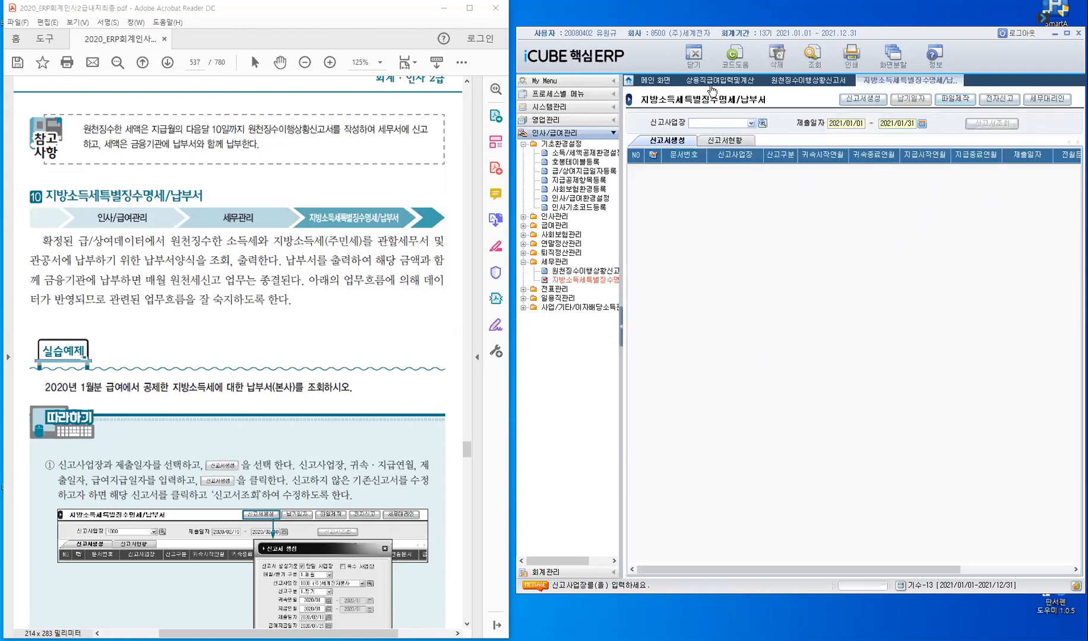
- Query 신고사업장 1000 for 제출일자 2021/02/01 to 2021/02/28
left_click(866, 109)
type("1000")
key("Return")
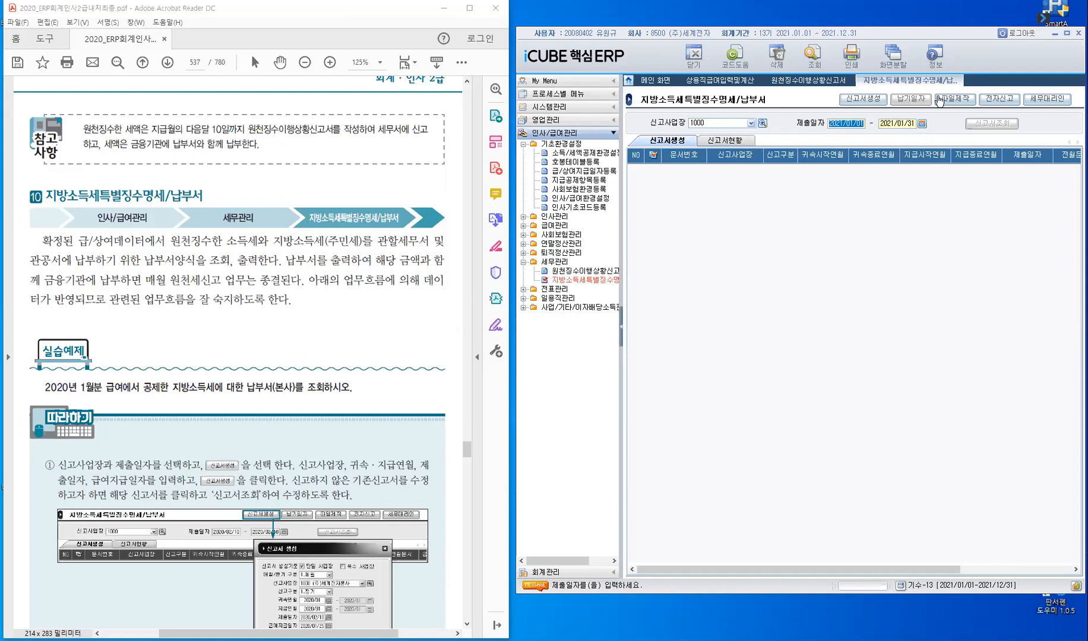
left_click(923, 124)
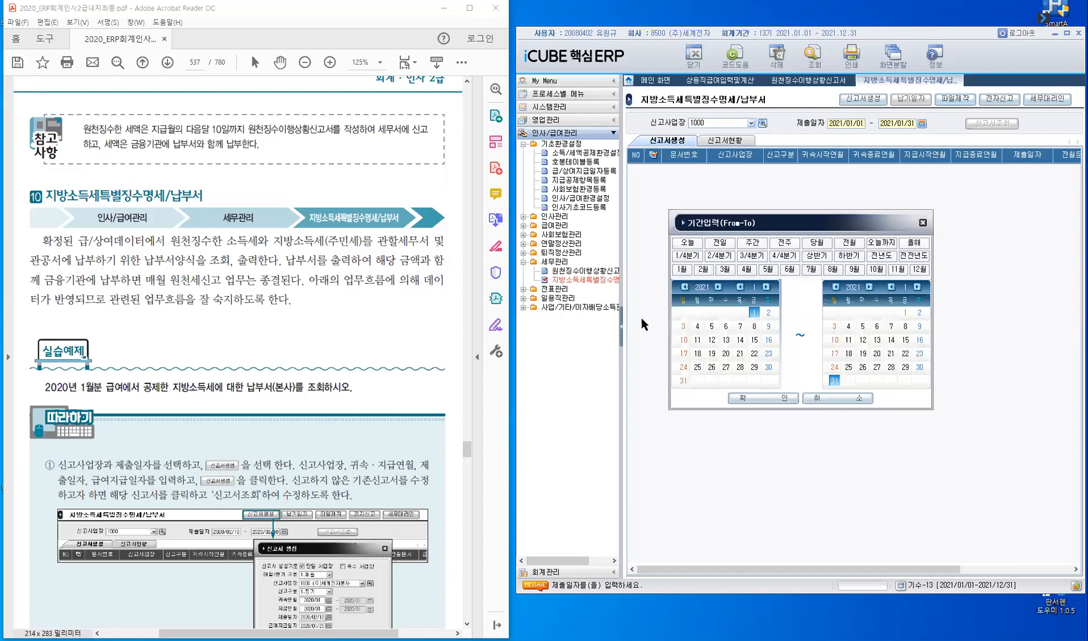
left_click(784, 398)
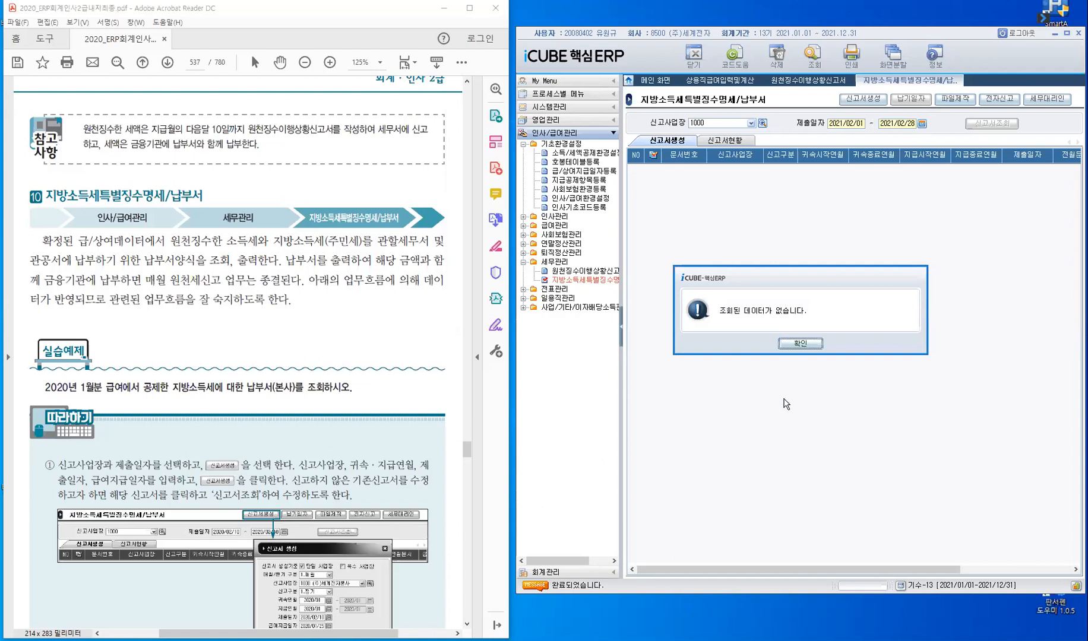
left_click(801, 343)
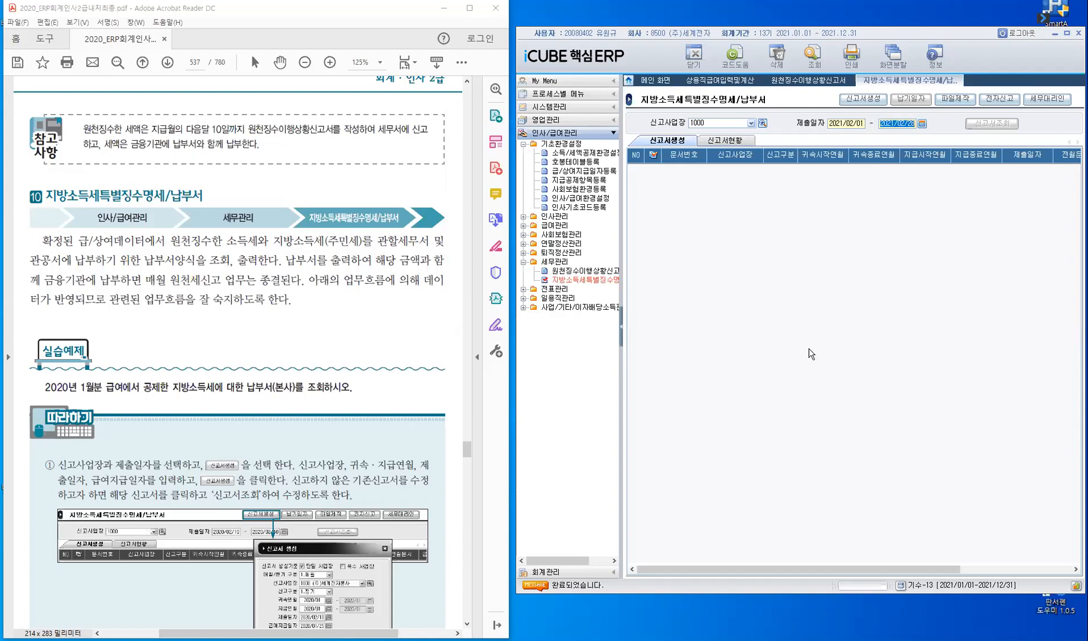
- Start a new 신고서 생성 for a 단일 사업장 with 1.매월 and 1000 (주)세계전자본사 as the 신고사업장
left_click(872, 105)
left_click(873, 105)
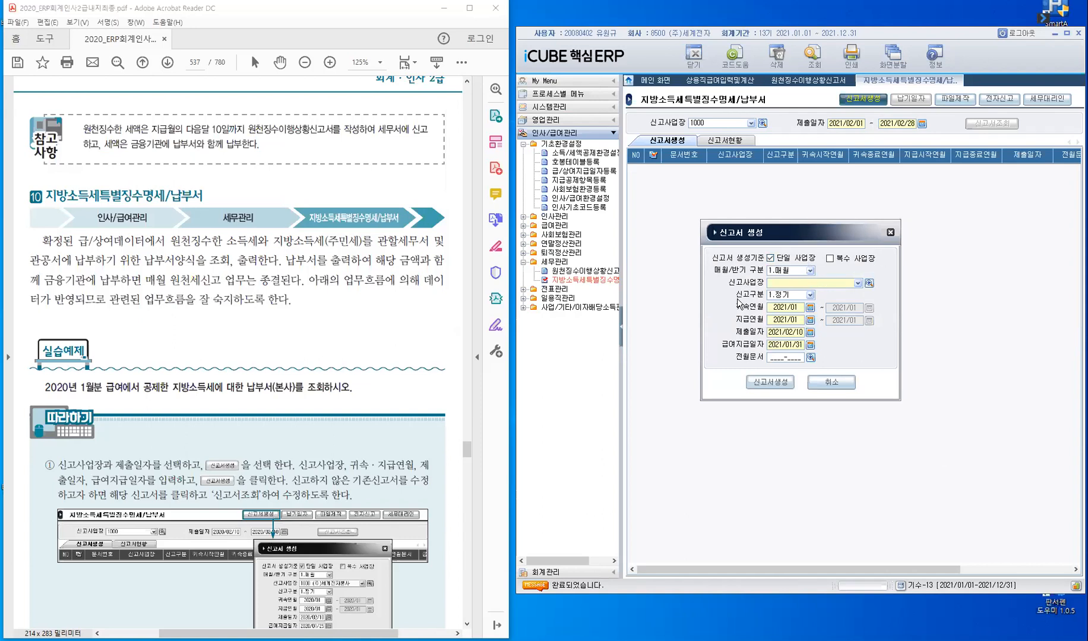
left_click(810, 272)
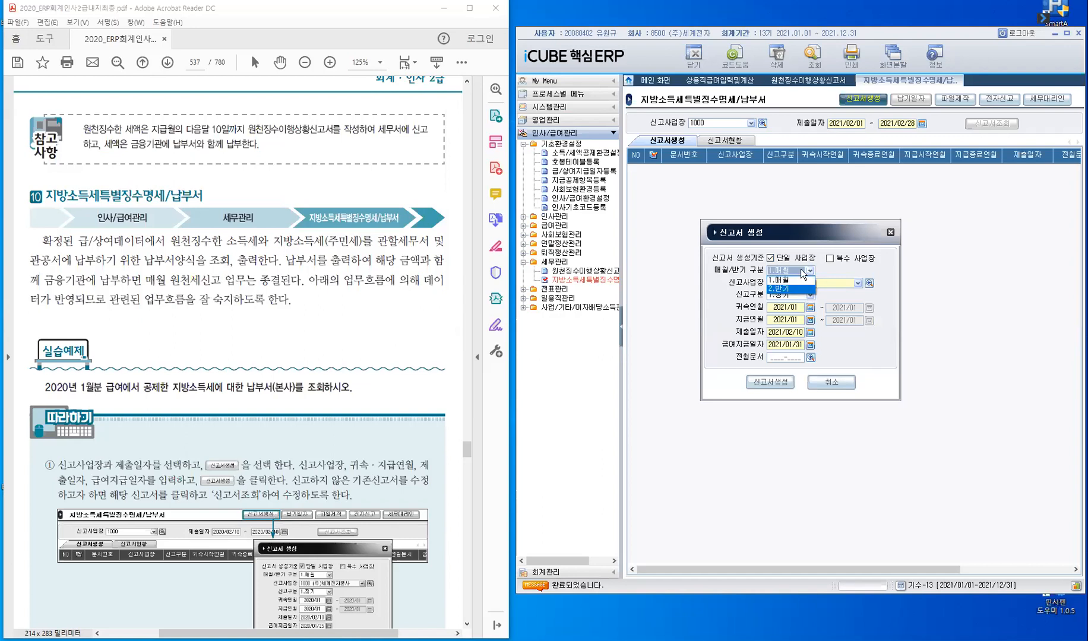
left_click(808, 281)
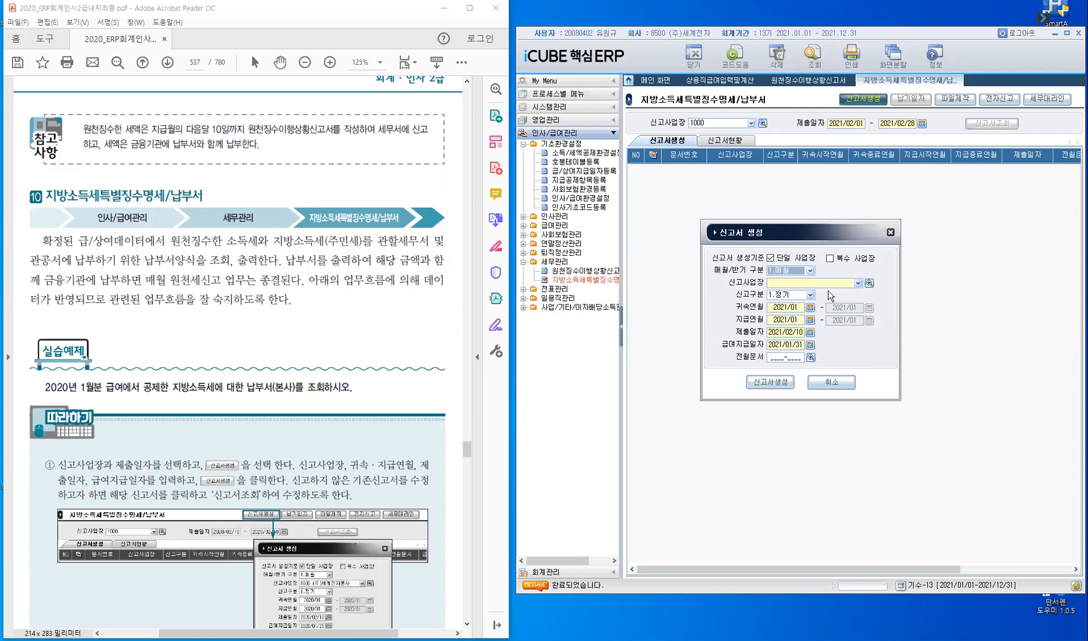
left_click(835, 284)
type("1000")
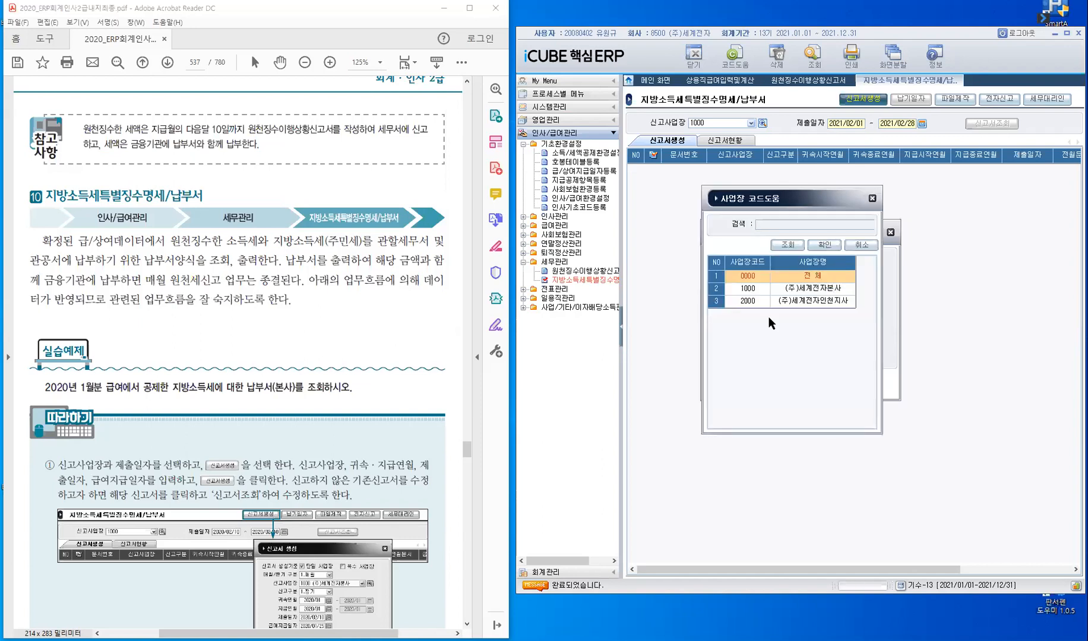
left_click(749, 288)
left_click(841, 246)
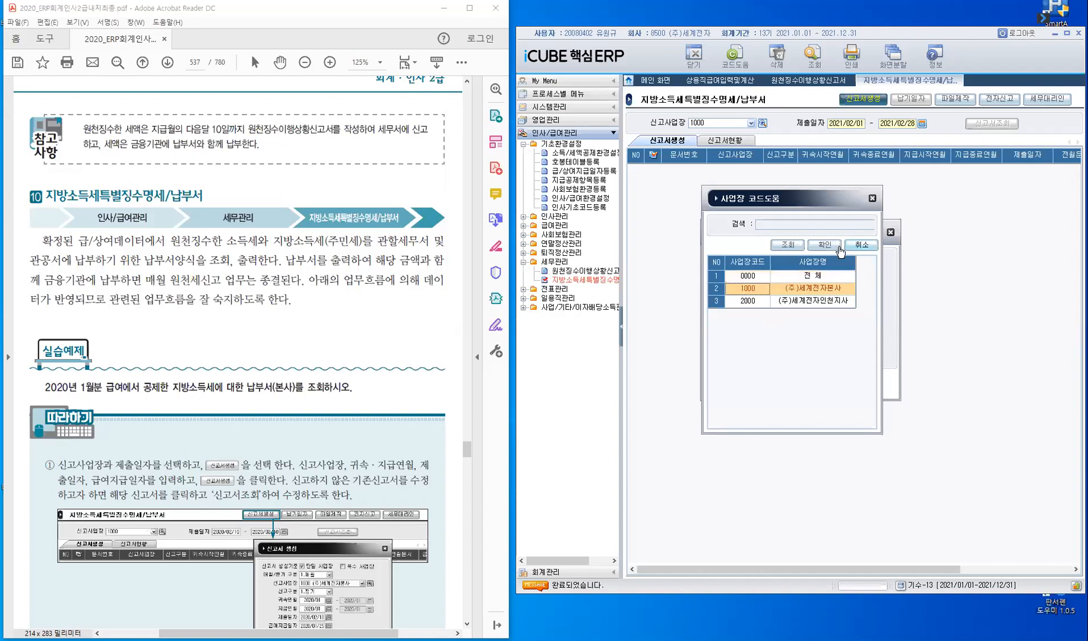
key("Return")
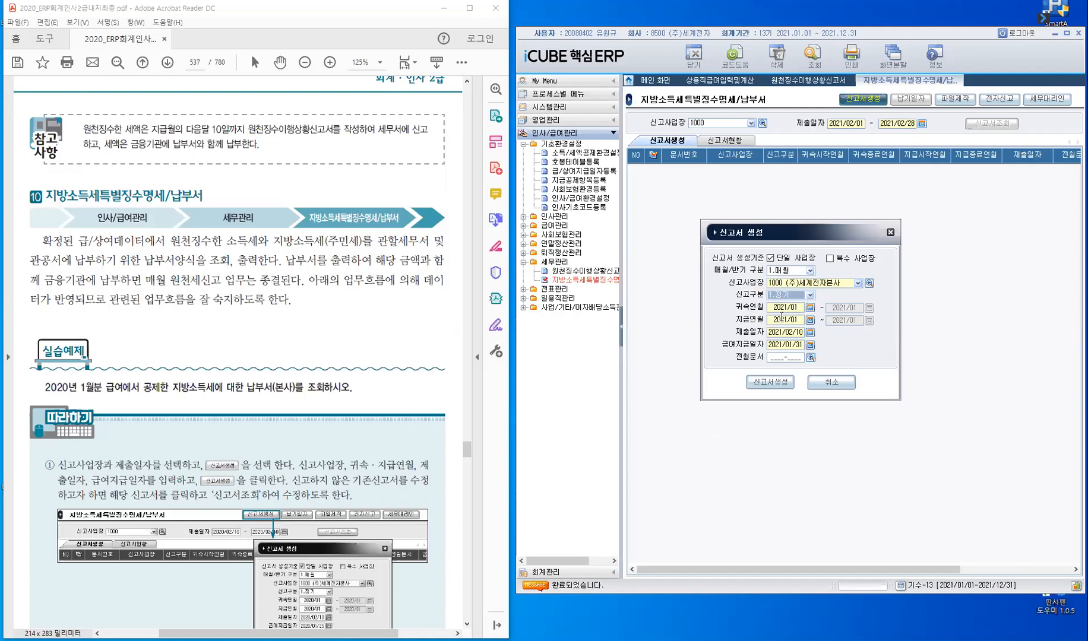
- Set the 급여지급일자 to 2021/01/25 and generate the 신고서, choosing 미적용 for the 계속근로자 연말정산 환급액 반영 기준
left_click(800, 345)
type("2021/01/25")
key("Return")
left_click(766, 385)
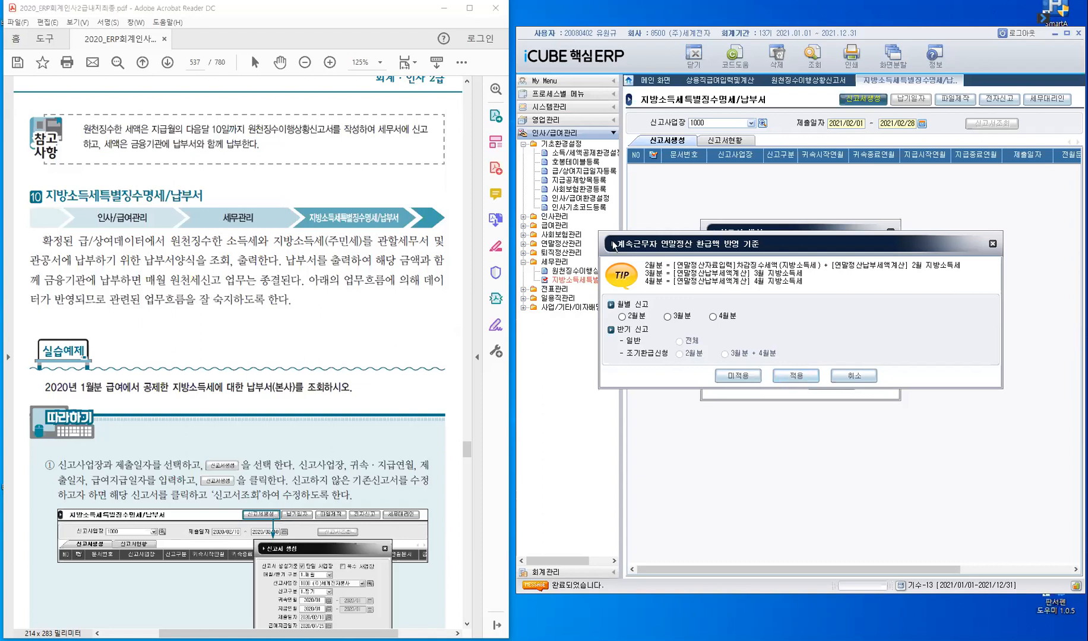
left_click(737, 374)
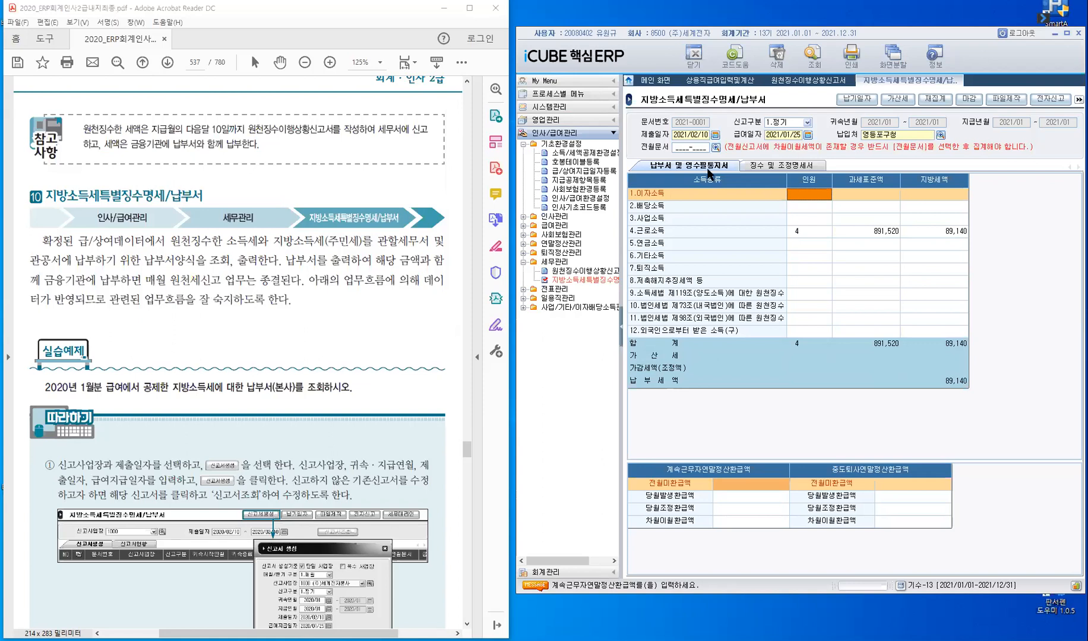
- Compare the 인원, 과세표준액 and 지방세액 of the 4.근로소득 row with the 납부세액 in 원천징수이행상황신고서
left_click(814, 234)
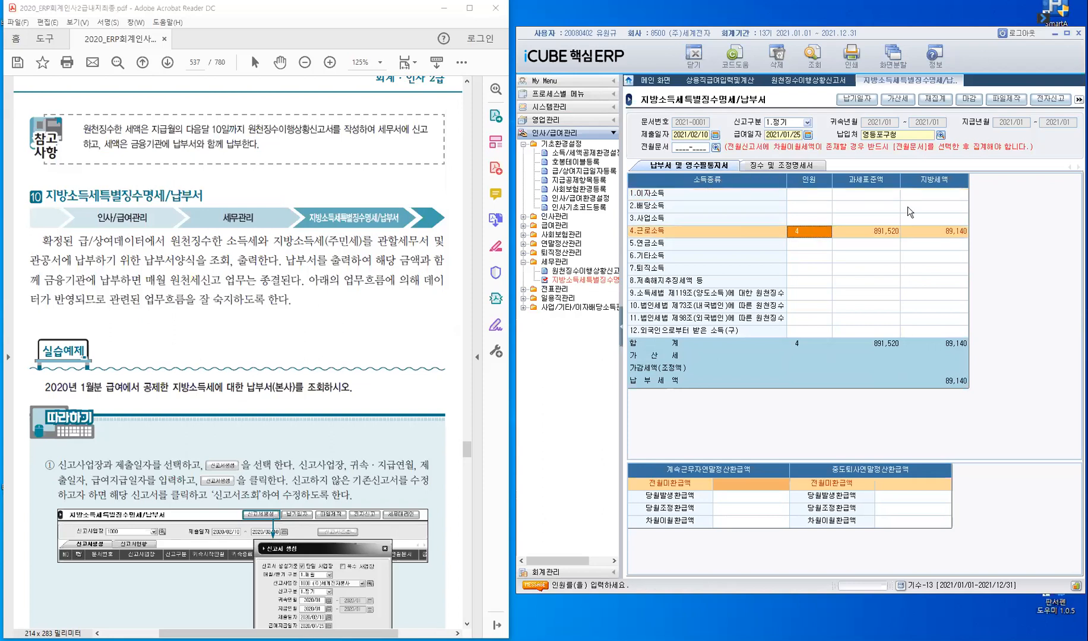
left_click(876, 232)
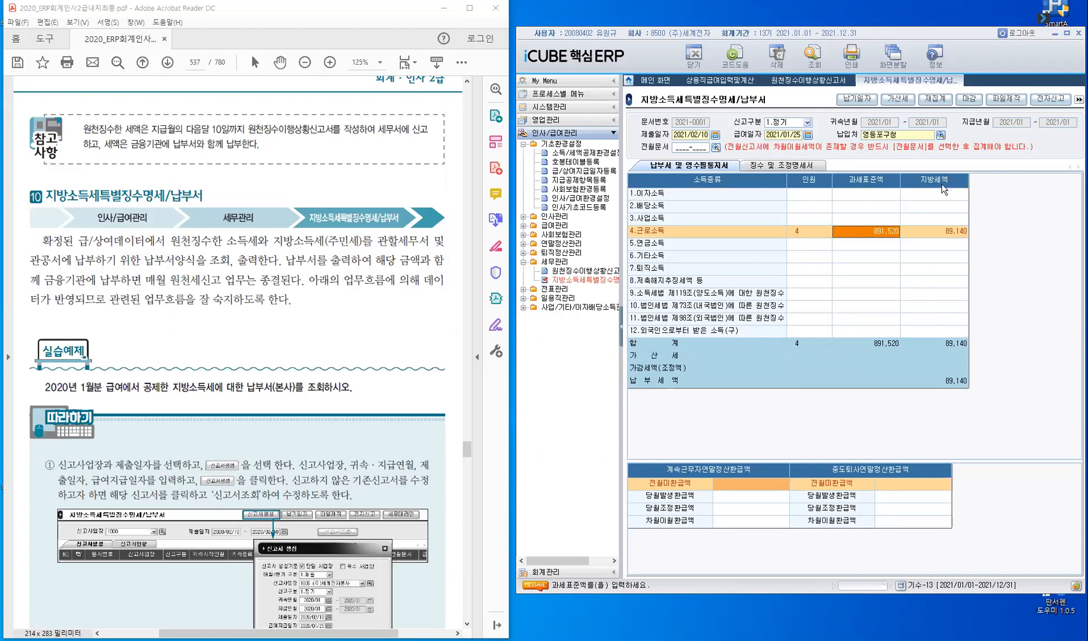
left_click(939, 231)
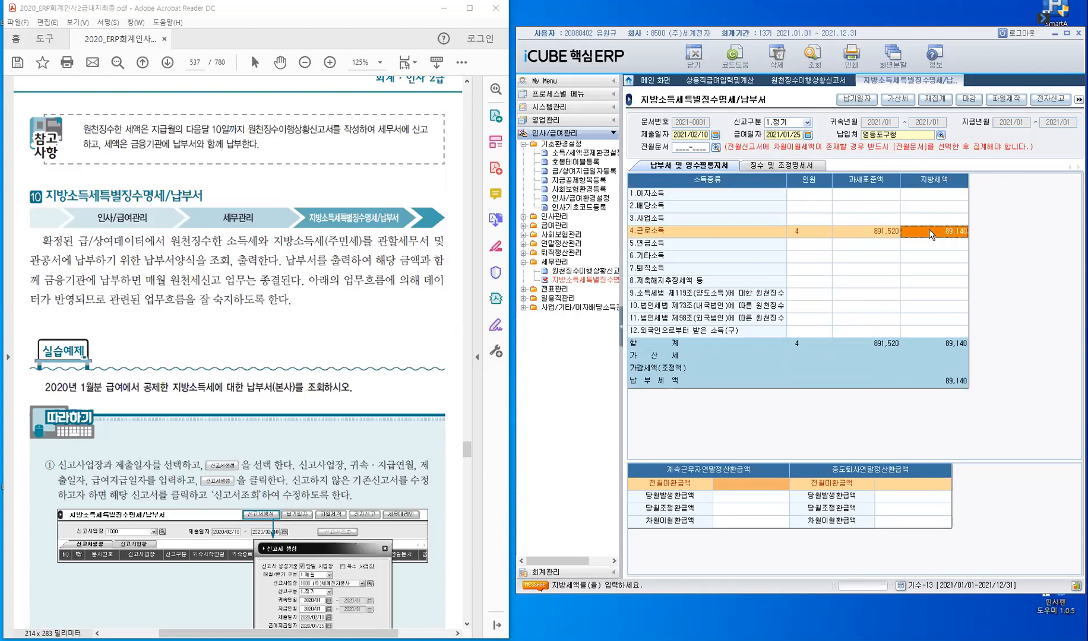
left_click(823, 83)
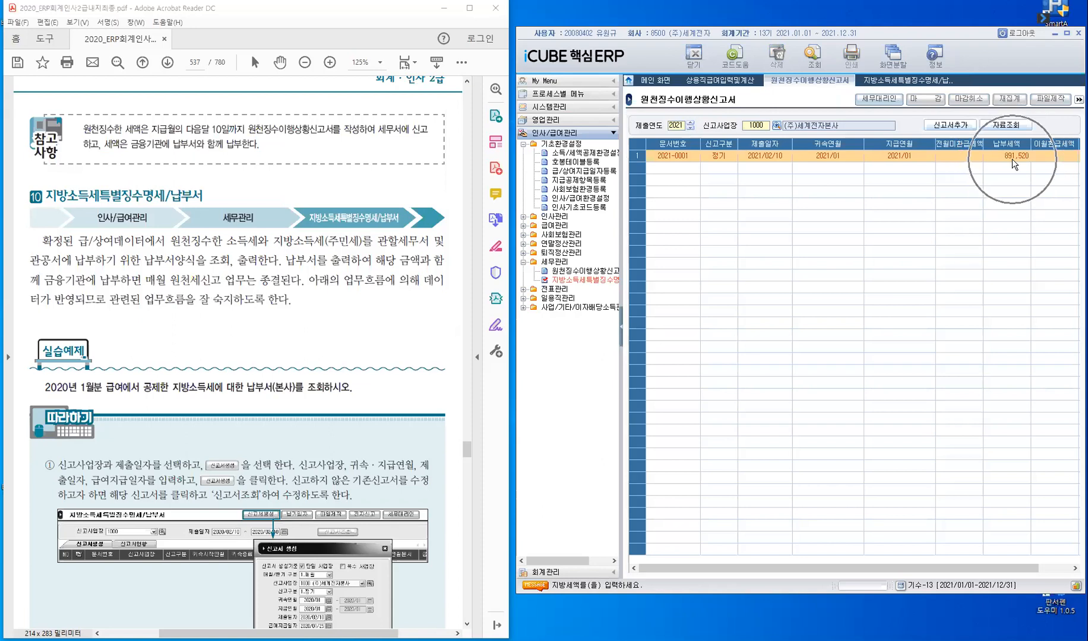
left_click(909, 84)
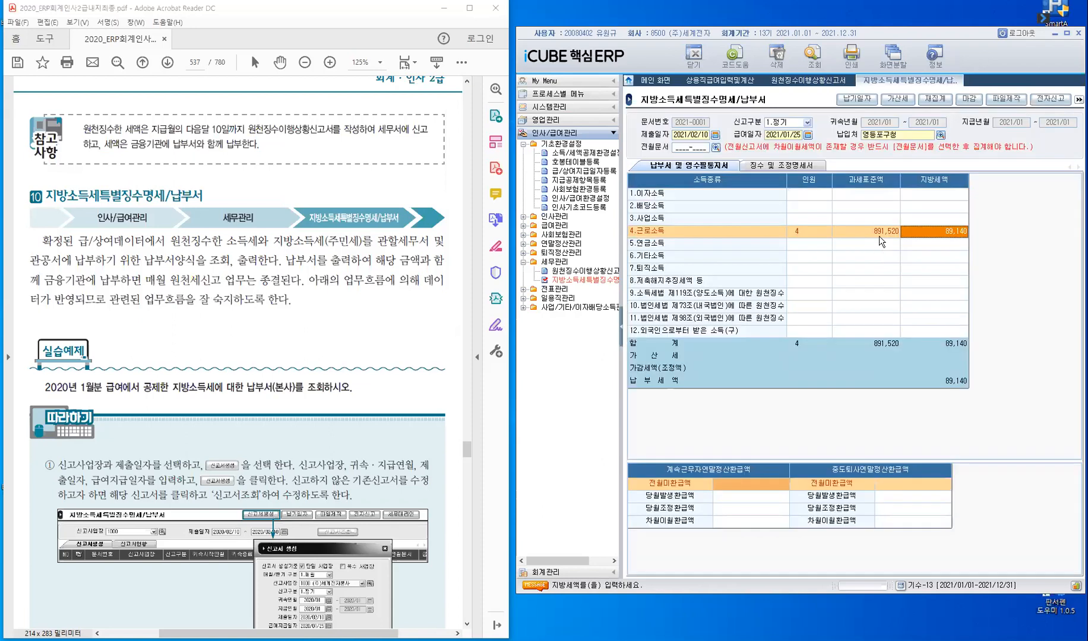
- Recheck the 납부세액 in 원천징수이행상황신고서 and set the 인원 of the 4.근로소득 row to 5
left_click(816, 231)
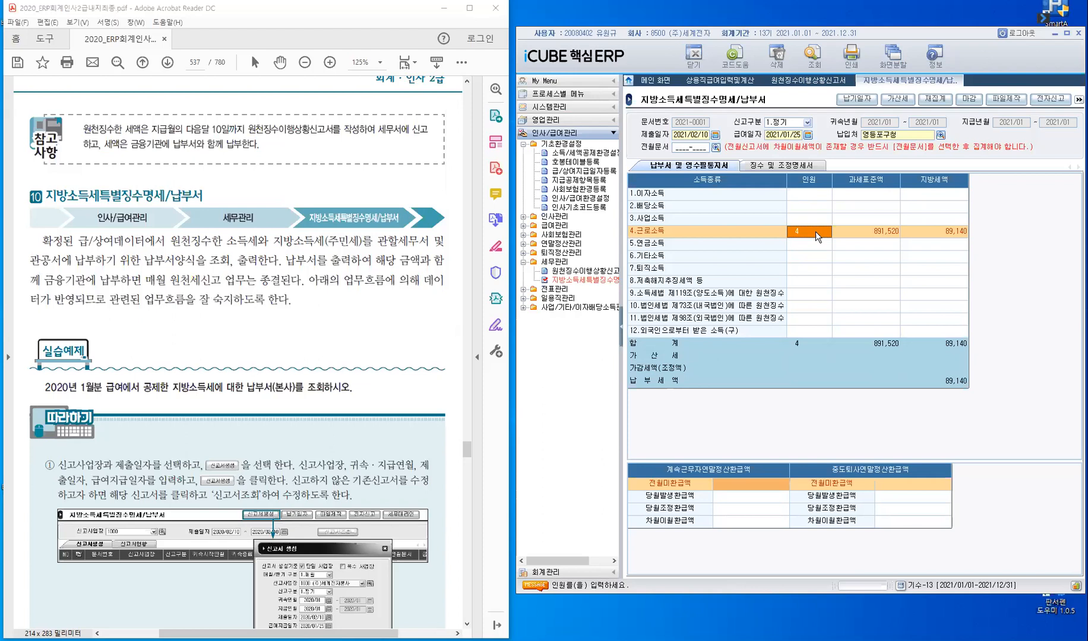
left_click(805, 84)
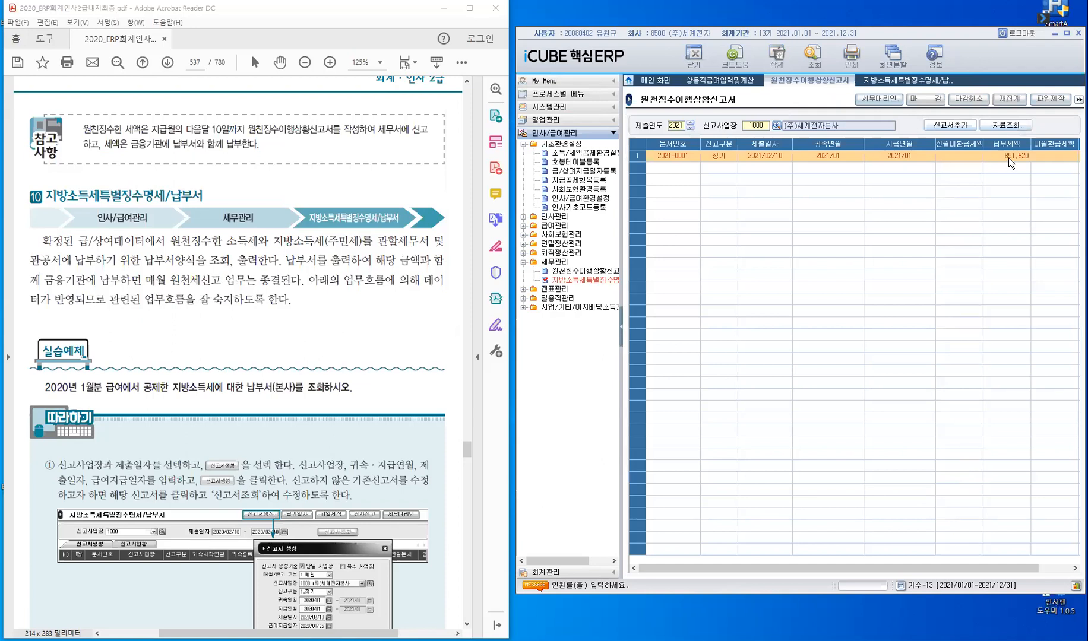
left_click(906, 86)
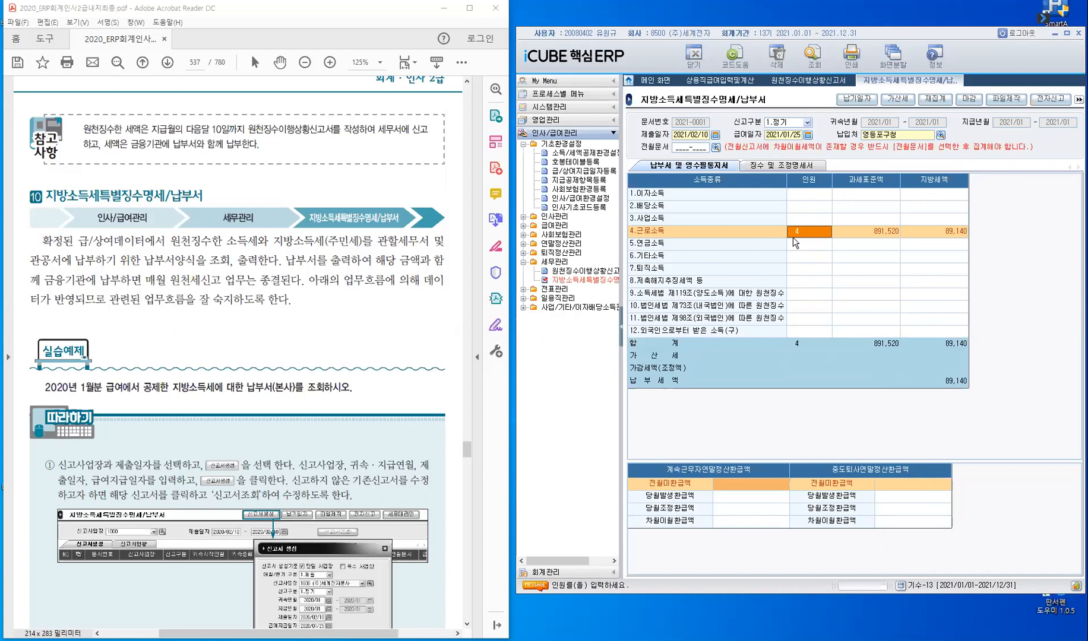
type("5")
key("Return")
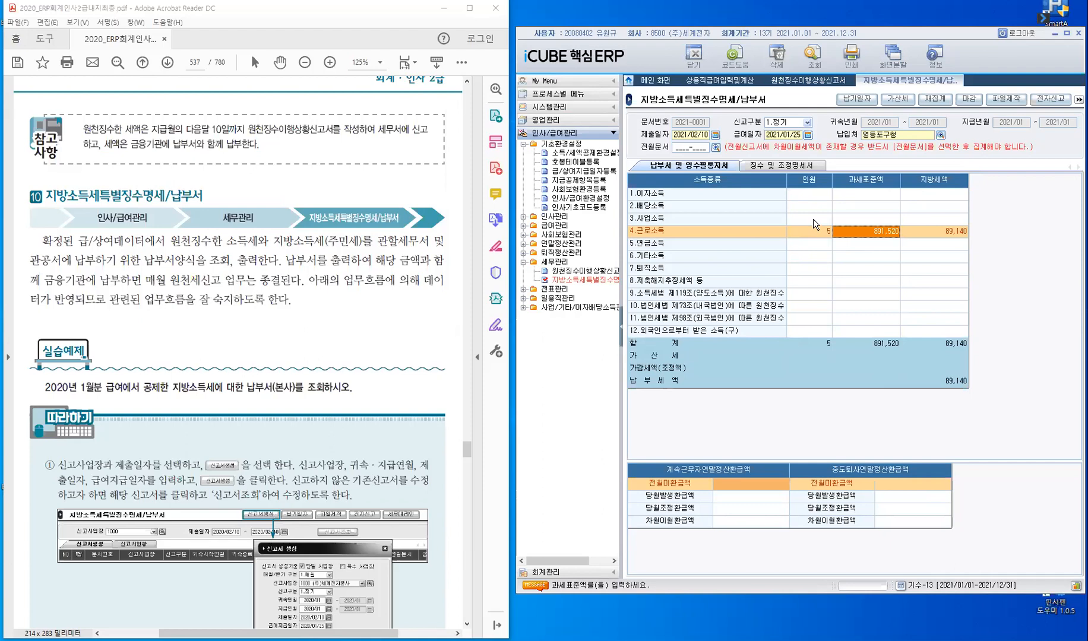
- Save the modified 납부서 data and close the 지방소득세특별징수명세/납부서 and 원천징수이행상황신고서 screens, leaving 상용직급여입력및계산 open
right_click(892, 83)
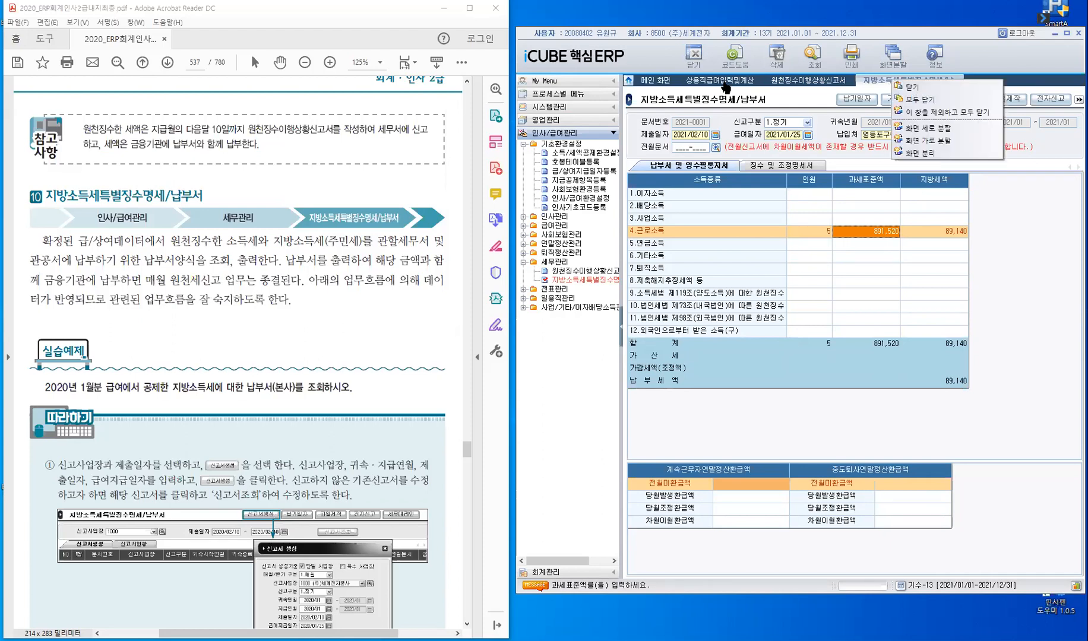
left_click(724, 82)
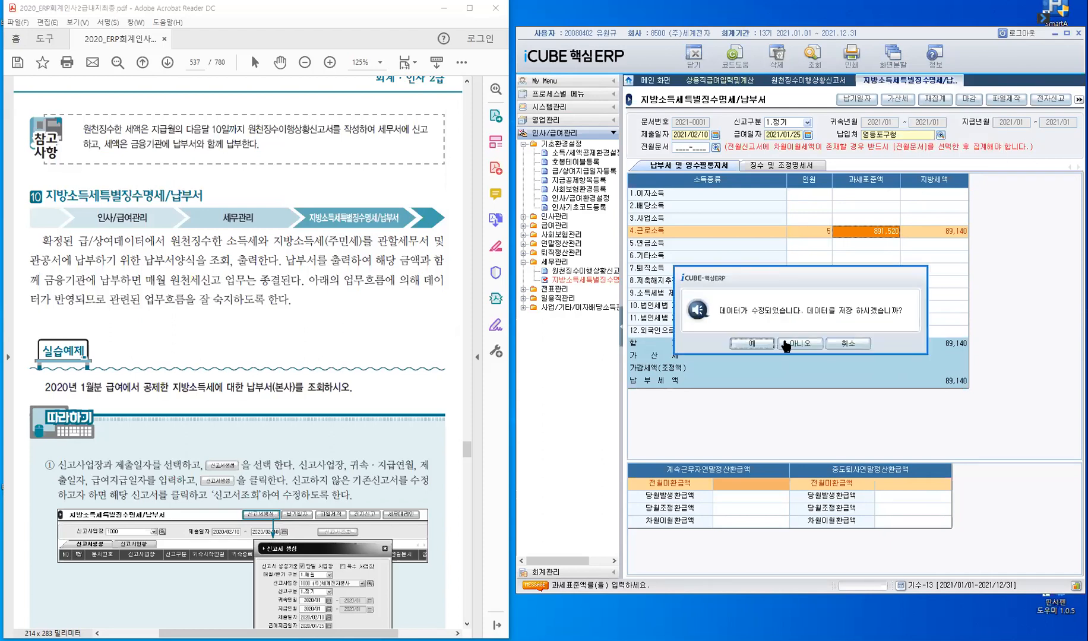
left_click(761, 344)
right_click(723, 79)
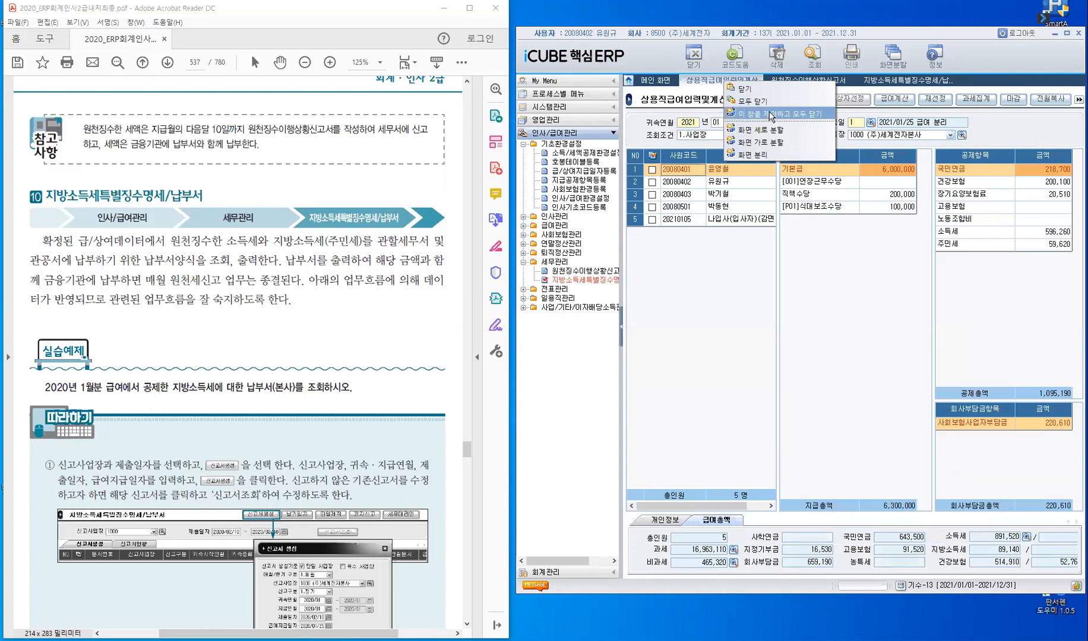
left_click(744, 191)
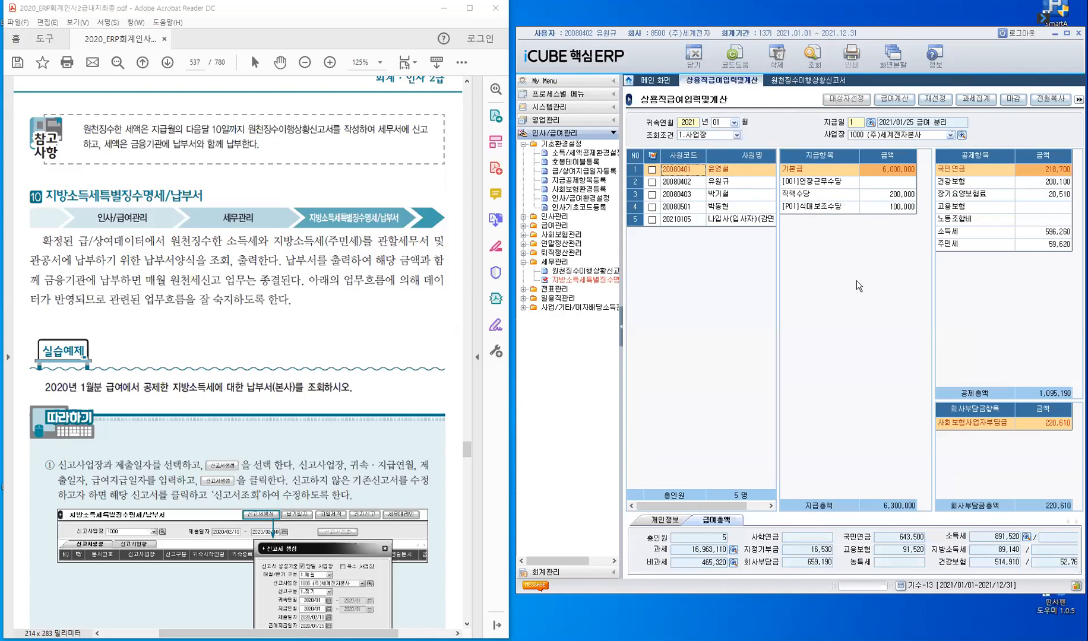
left_click(818, 89)
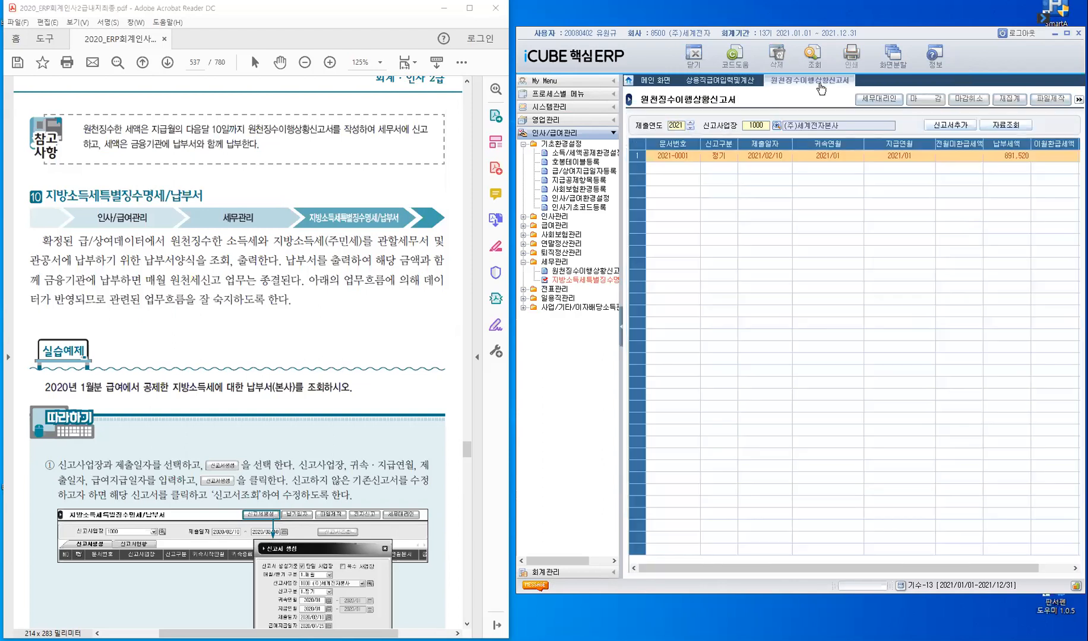
left_click(695, 56)
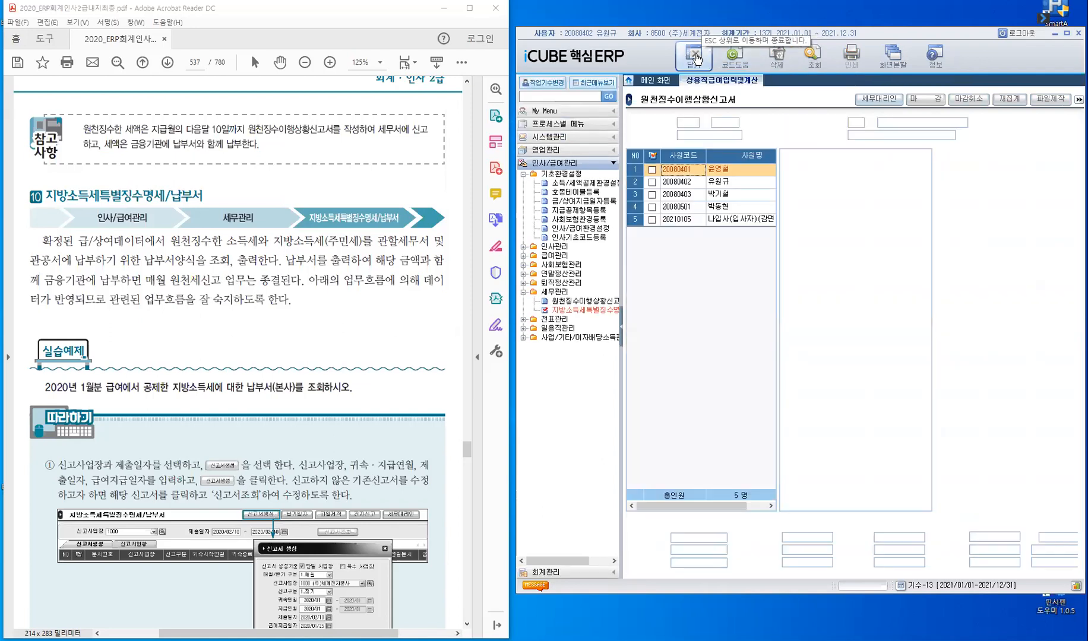